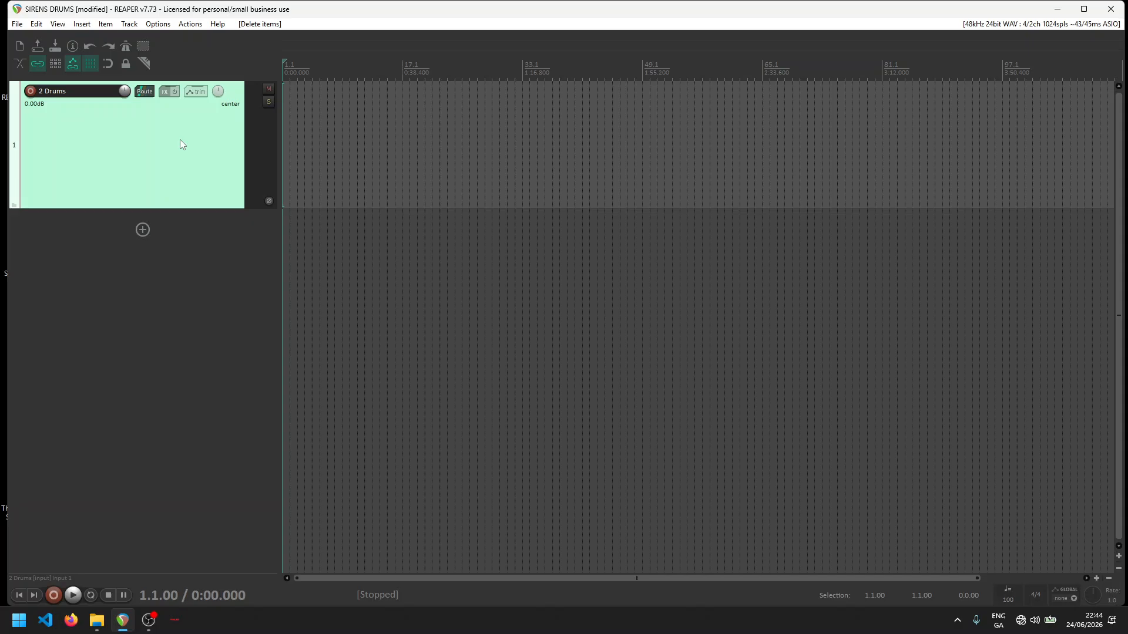
Step: Insert the 2 Drums.wav audio file at the project start on the drums track
{"action": "key", "text": "Insert"}
{"action": "double_click", "coordinate": [158, 173]}
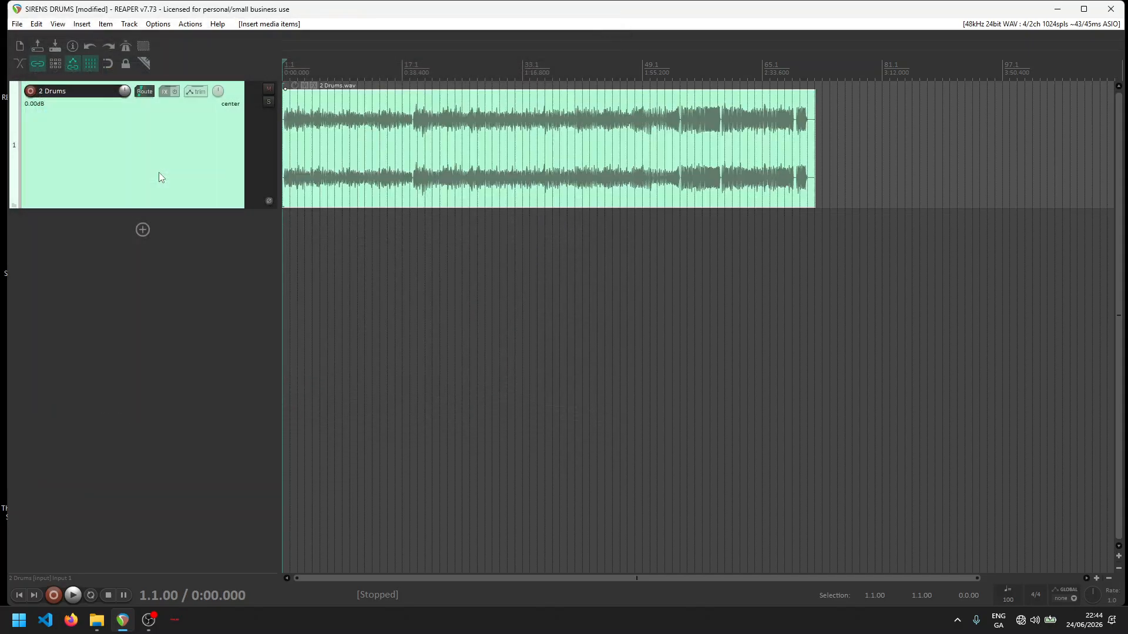
{"action": "key", "text": "Home"}
Step: Examine where the first hit starts in the drum waveform and return the edit cursor to the project start
{"action": "scroll", "coordinate": [345, 156], "scroll_direction": "up", "scroll_amount": 2}
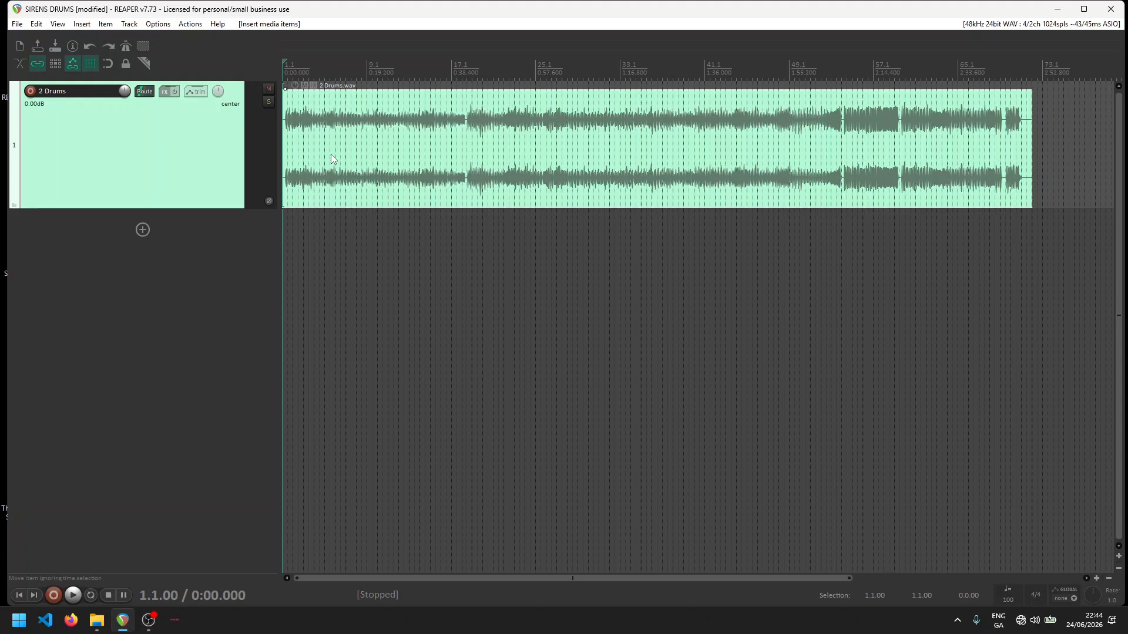
{"action": "scroll", "coordinate": [300, 150], "scroll_direction": "up", "scroll_amount": 3}
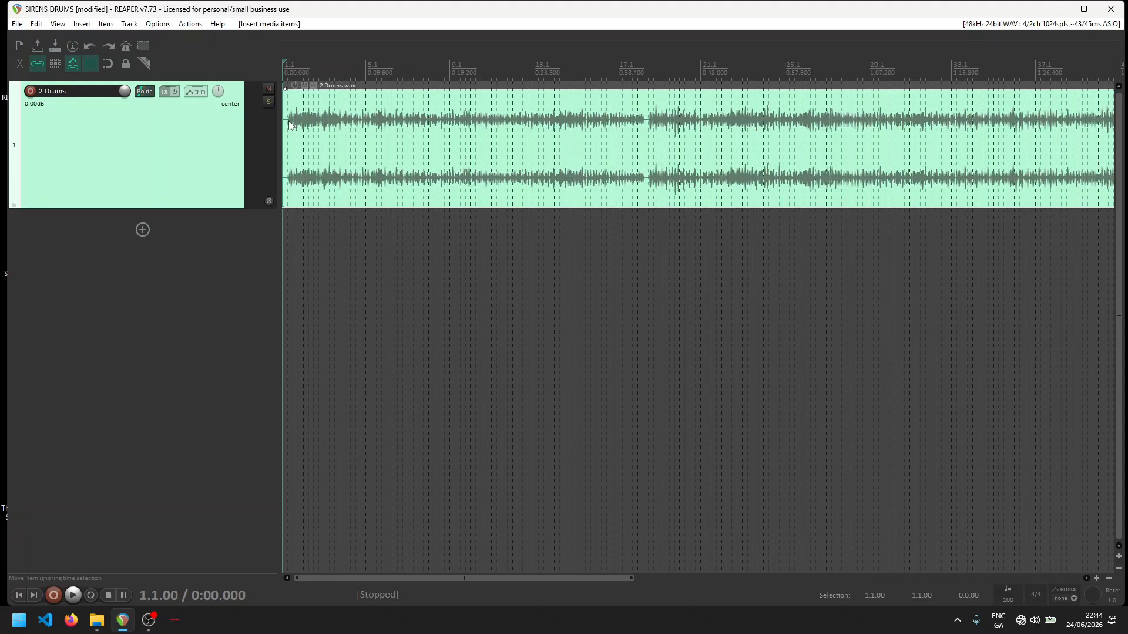
{"action": "left_click", "coordinate": [290, 121]}
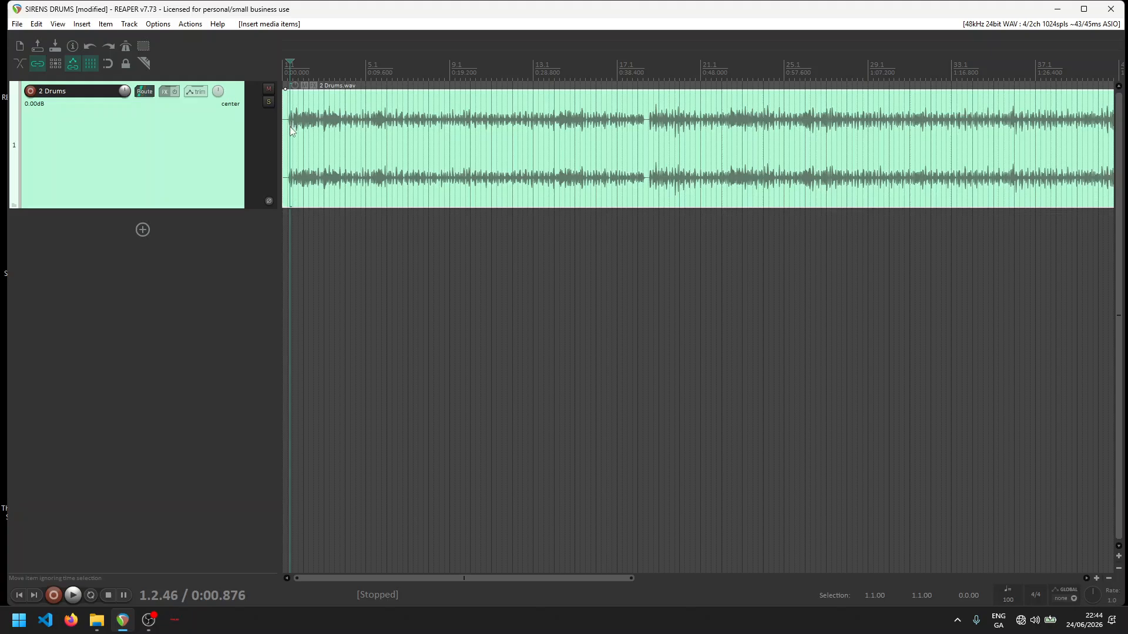
{"action": "scroll", "coordinate": [290, 126], "scroll_direction": "up", "scroll_amount": 2}
{"action": "left_click", "coordinate": [295, 121]}
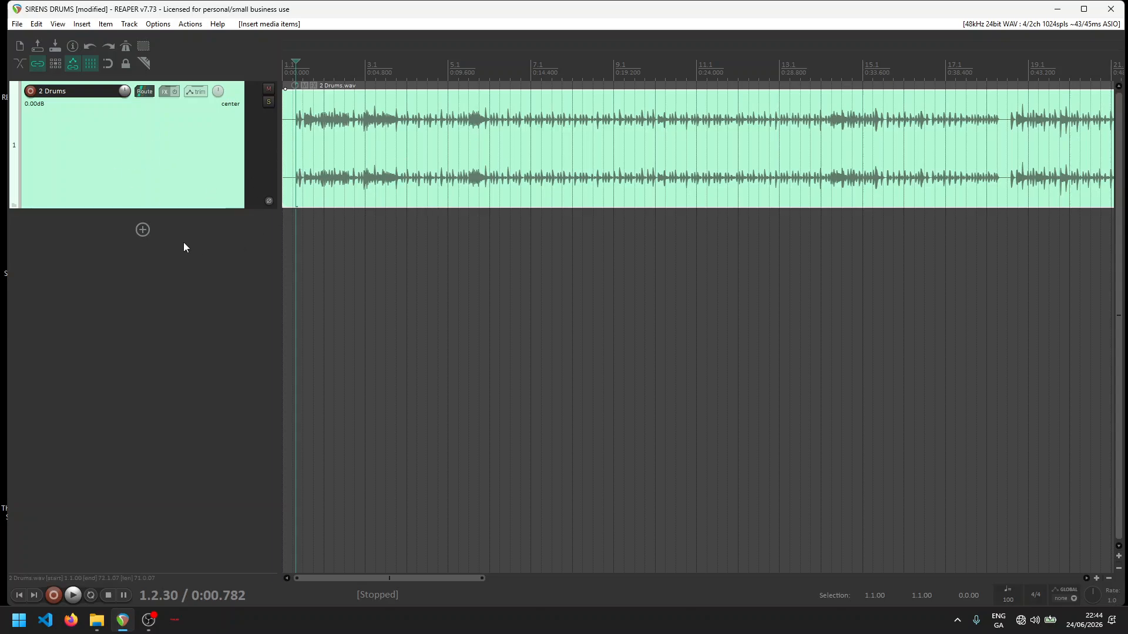
{"action": "key", "text": "Home"}
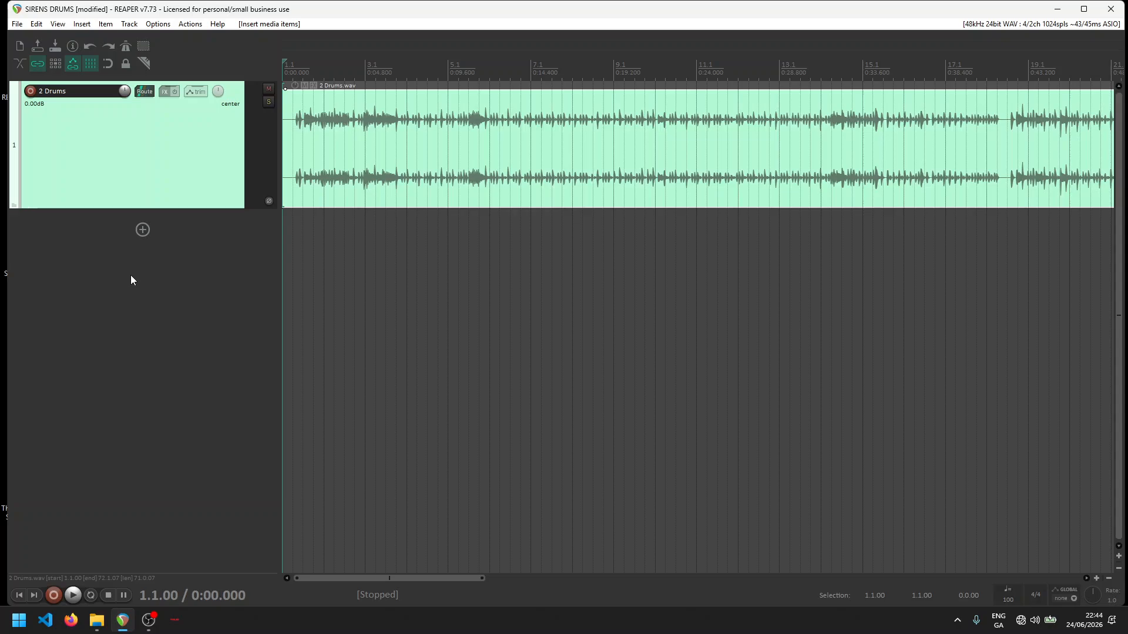
Step: Insert the EZbass (Toontrack) virtual instrument on a new track below the drums
{"action": "right_click", "coordinate": [96, 299]}
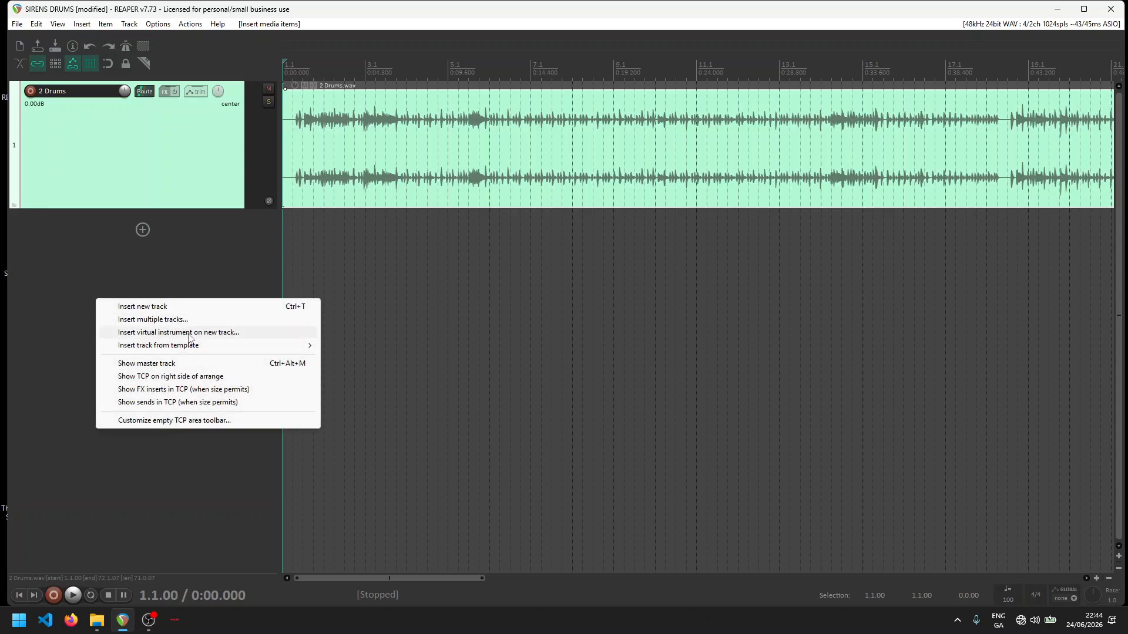
{"action": "left_click", "coordinate": [188, 332]}
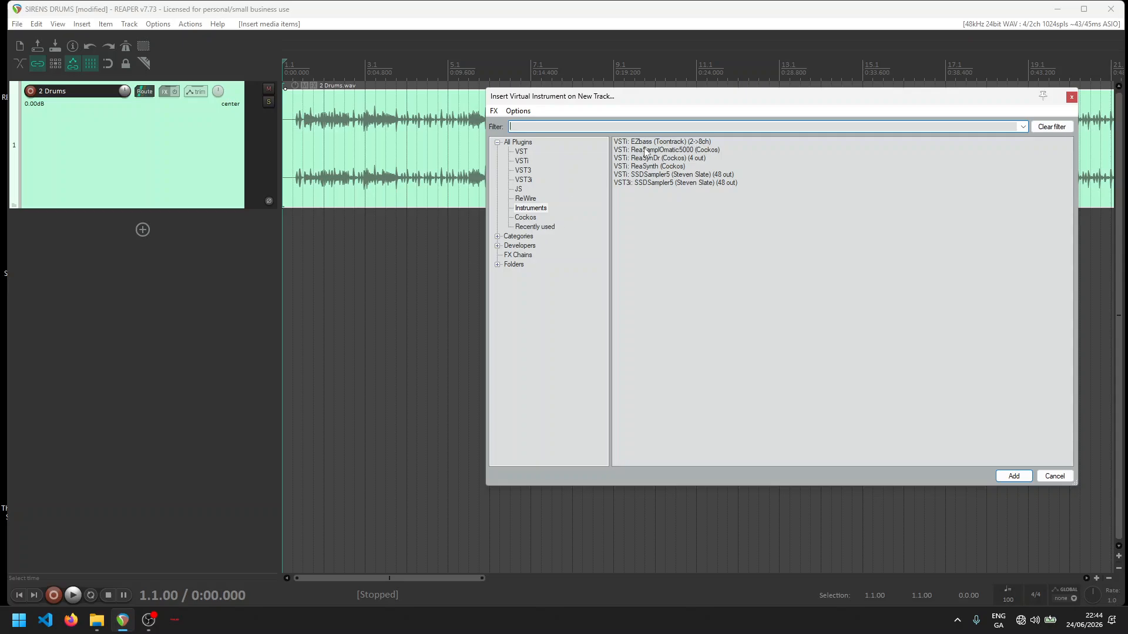
{"action": "double_click", "coordinate": [649, 142]}
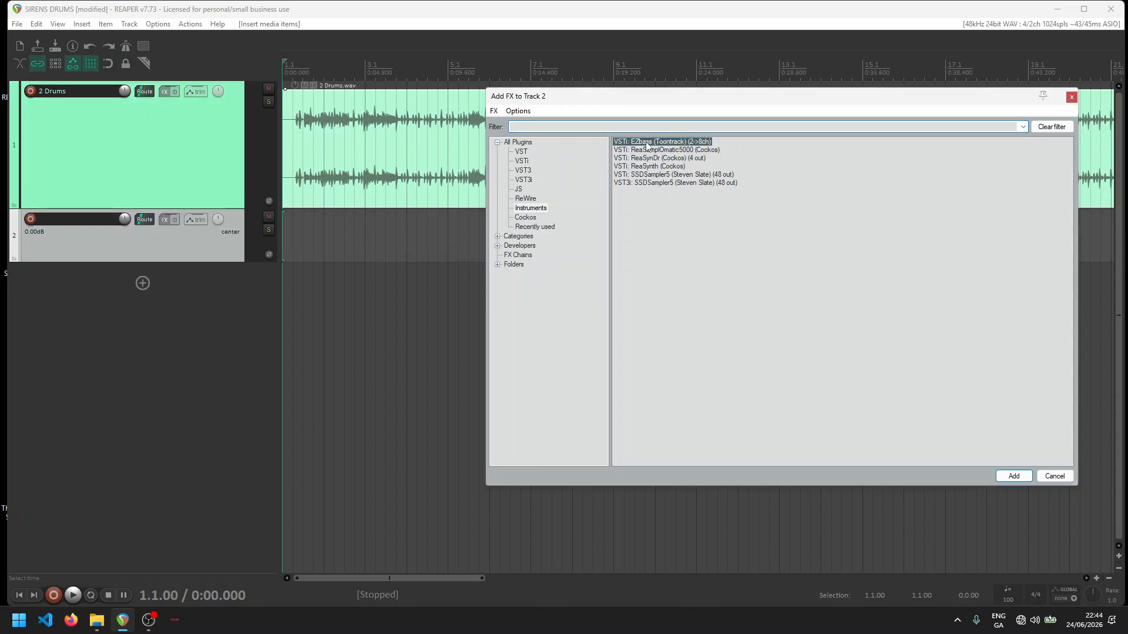
{"action": "left_click", "coordinate": [636, 358]}
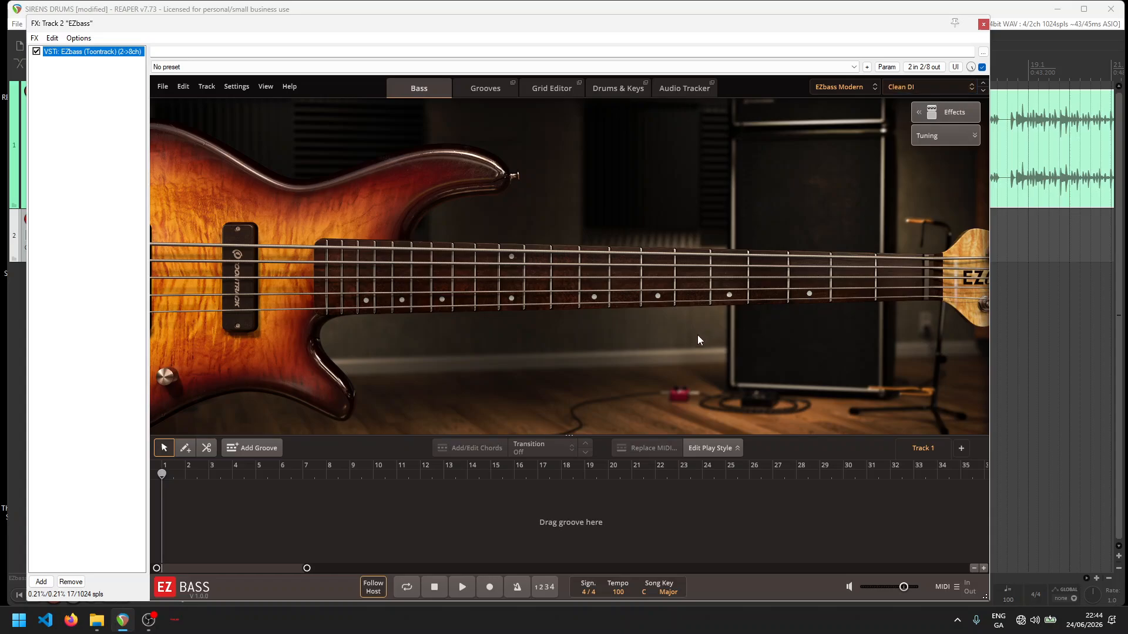
{"action": "left_click_drag", "start_coordinate": [454, 24], "coordinate": [502, 21]}
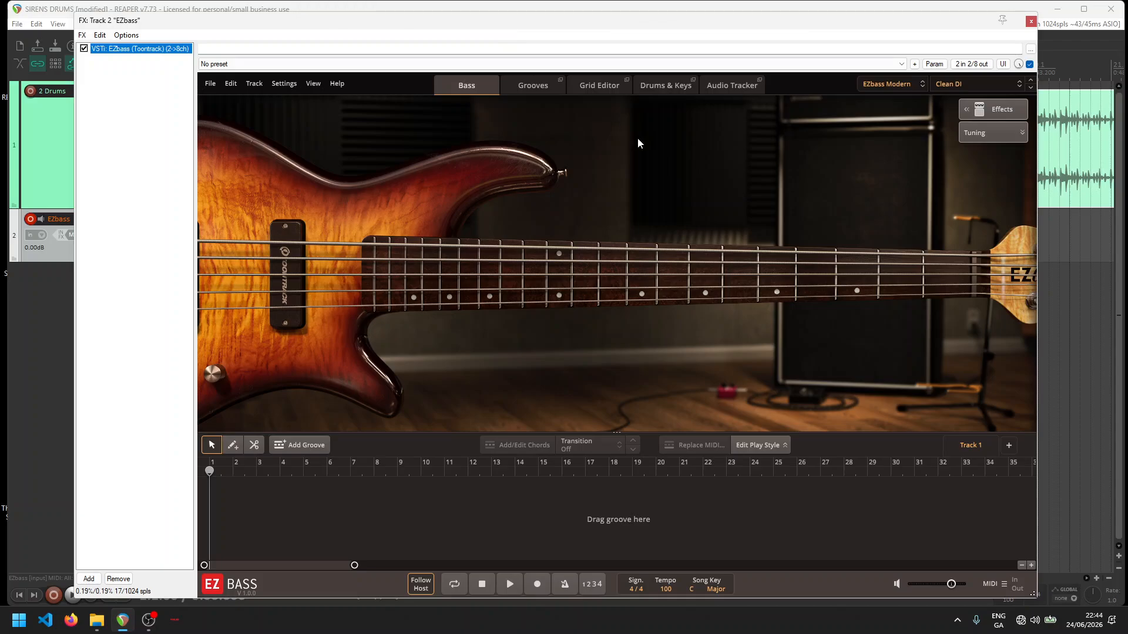
Step: Load 2 Drums.wav into the EZbass Audio Tracker and convert it with the Percussive Audio to Bass MIDI option
{"action": "left_click", "coordinate": [716, 83]}
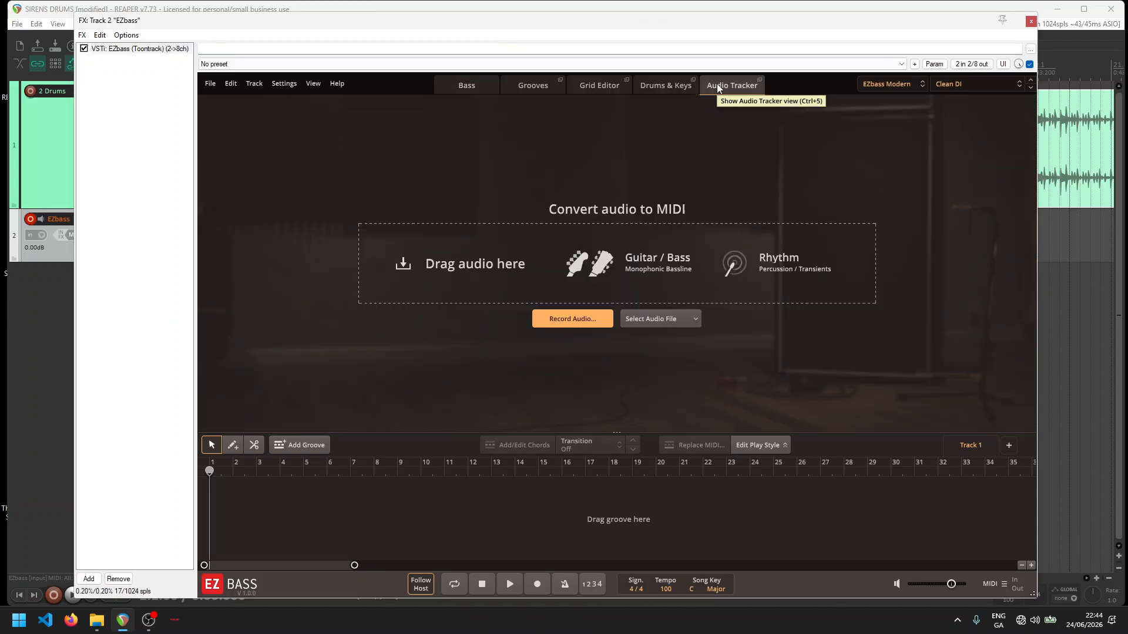
{"action": "left_click", "coordinate": [653, 319]}
{"action": "left_click", "coordinate": [646, 340]}
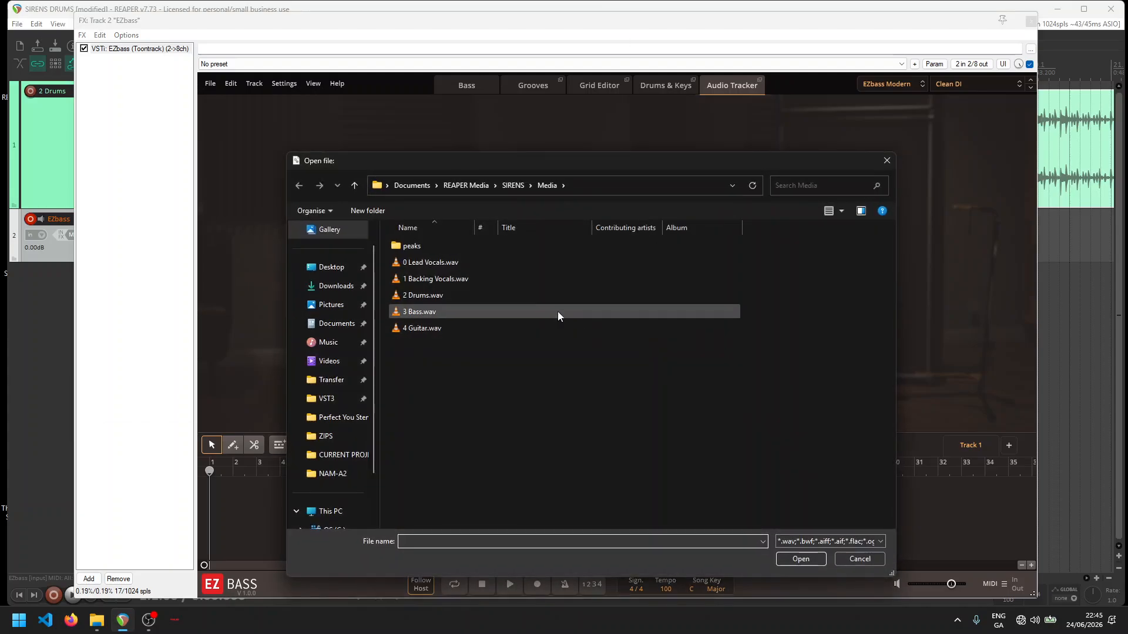
{"action": "double_click", "coordinate": [448, 294]}
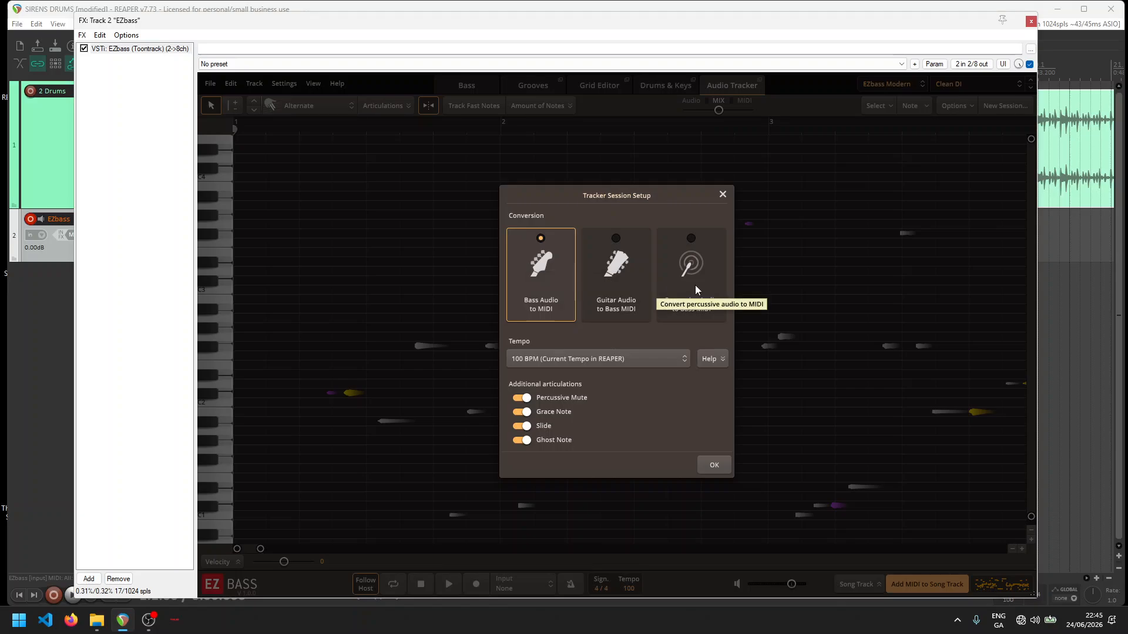
{"action": "left_click", "coordinate": [693, 264]}
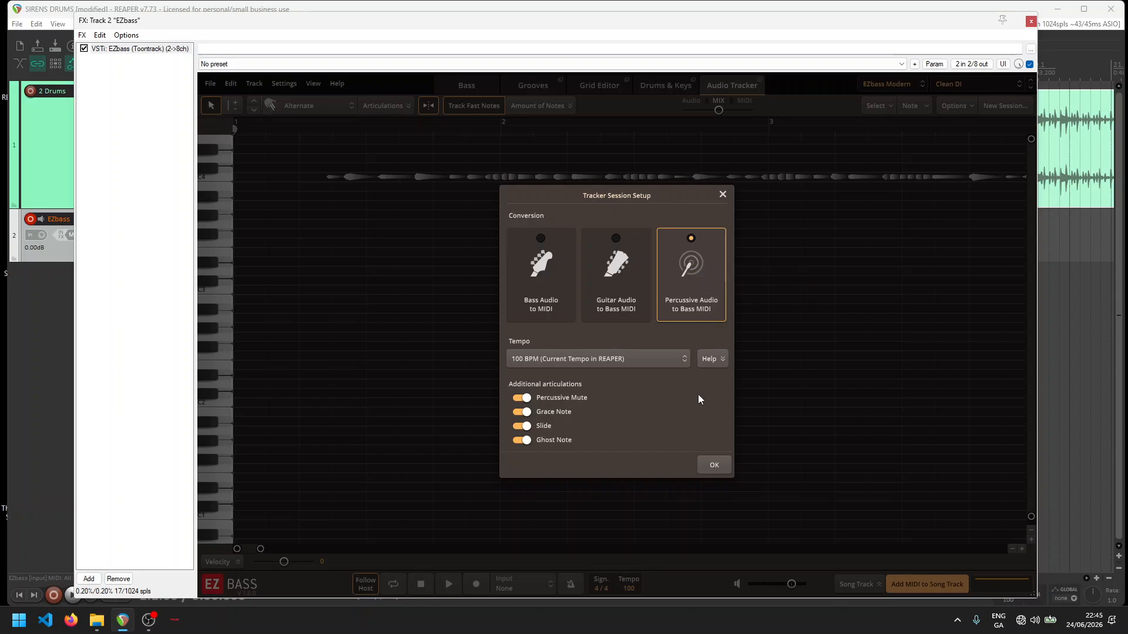
{"action": "left_click", "coordinate": [715, 465]}
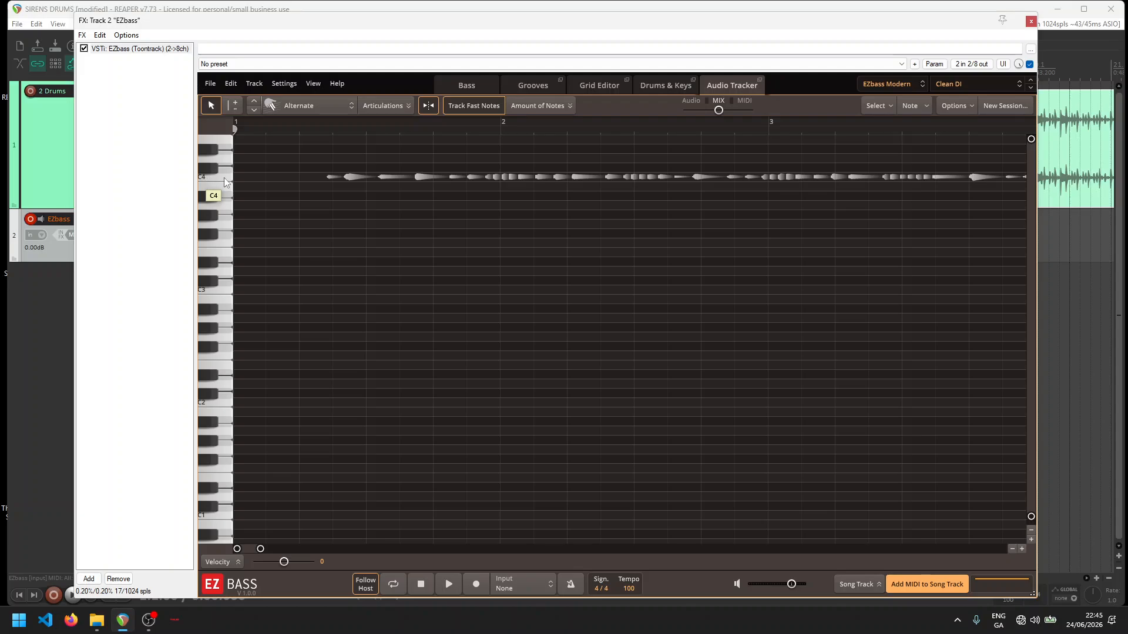
Step: Place the generated MIDI on the EZbass track in the arrangement and remove the EZbass plug-in from the track's FX chain
{"action": "scroll", "coordinate": [531, 310], "scroll_direction": "down", "scroll_amount": 1}
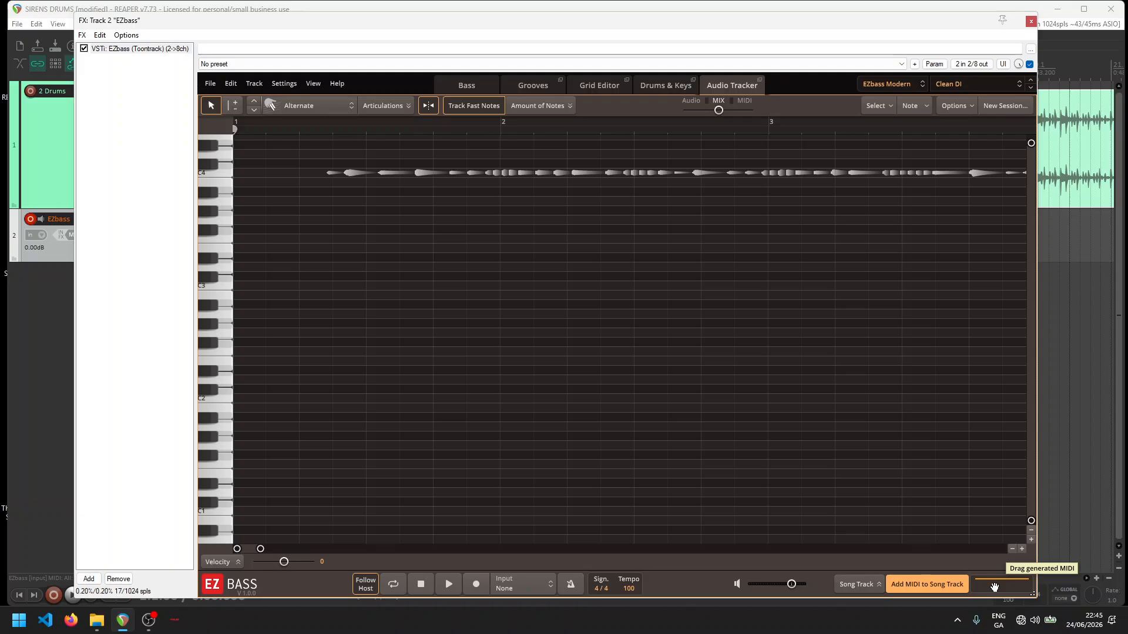
{"action": "left_click_drag", "start_coordinate": [992, 581], "coordinate": [1046, 247]}
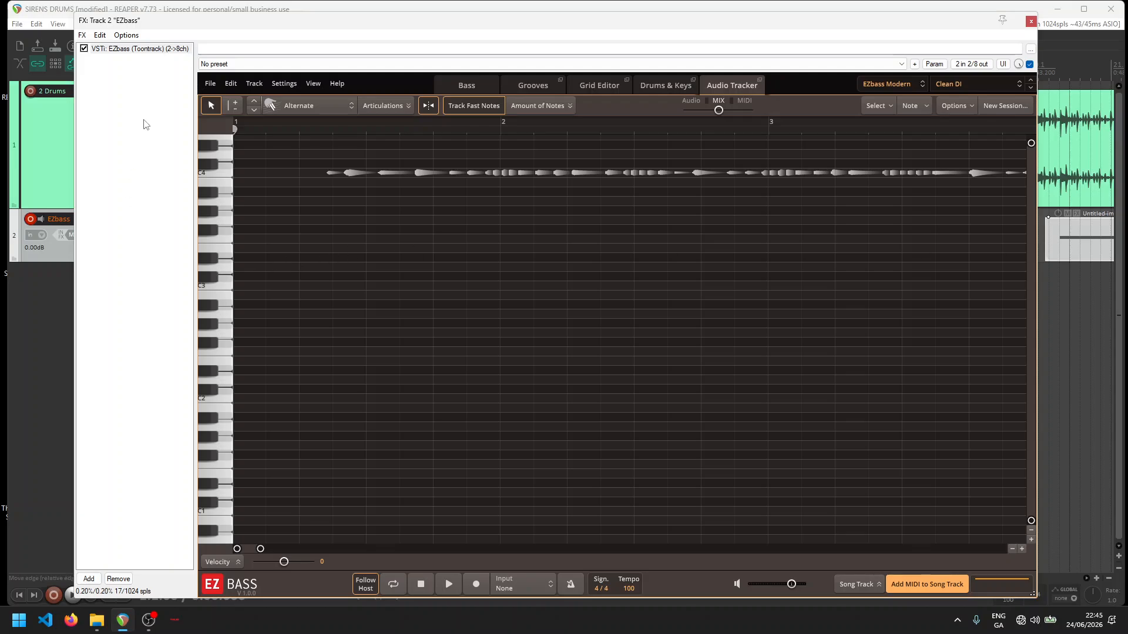
{"action": "left_click", "coordinate": [130, 52]}
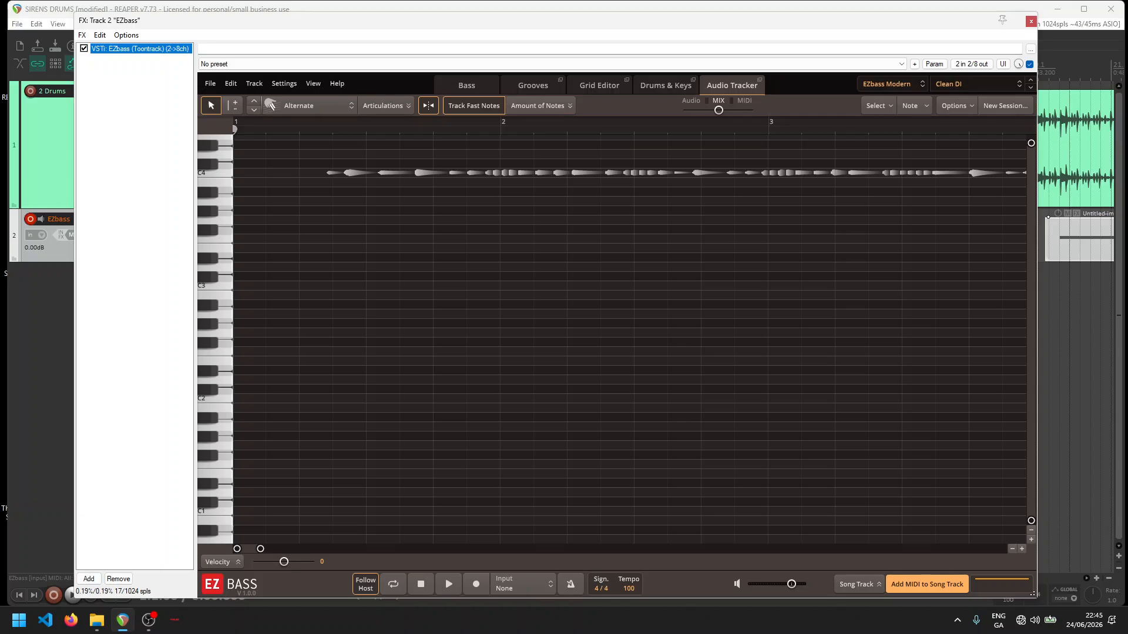
{"action": "left_click", "coordinate": [118, 580]}
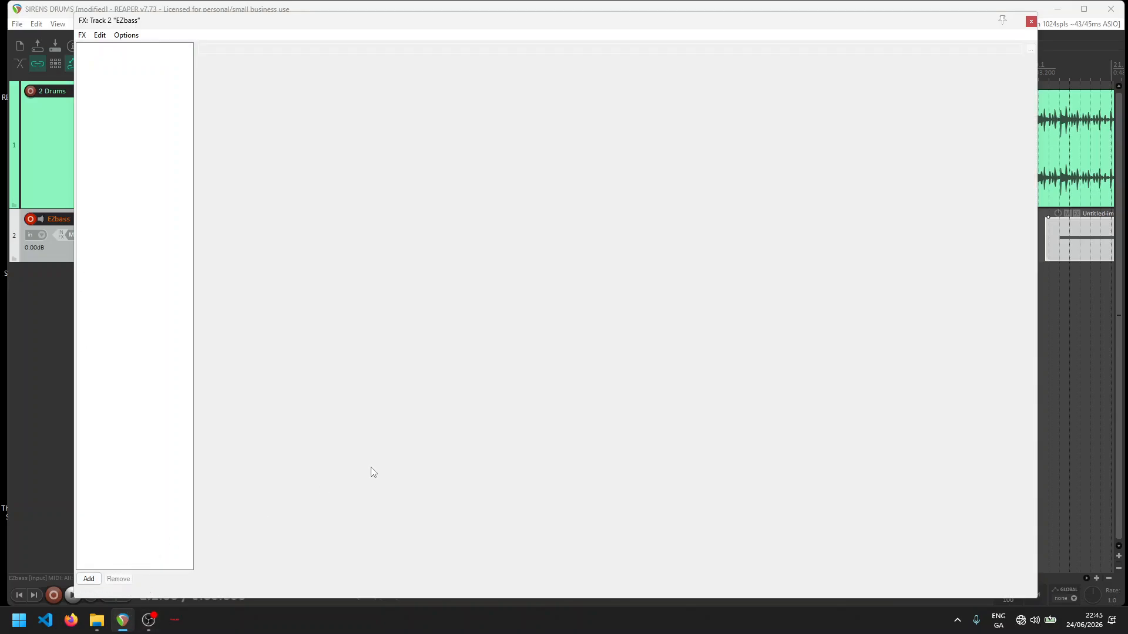
{"action": "left_click", "coordinate": [1031, 21]}
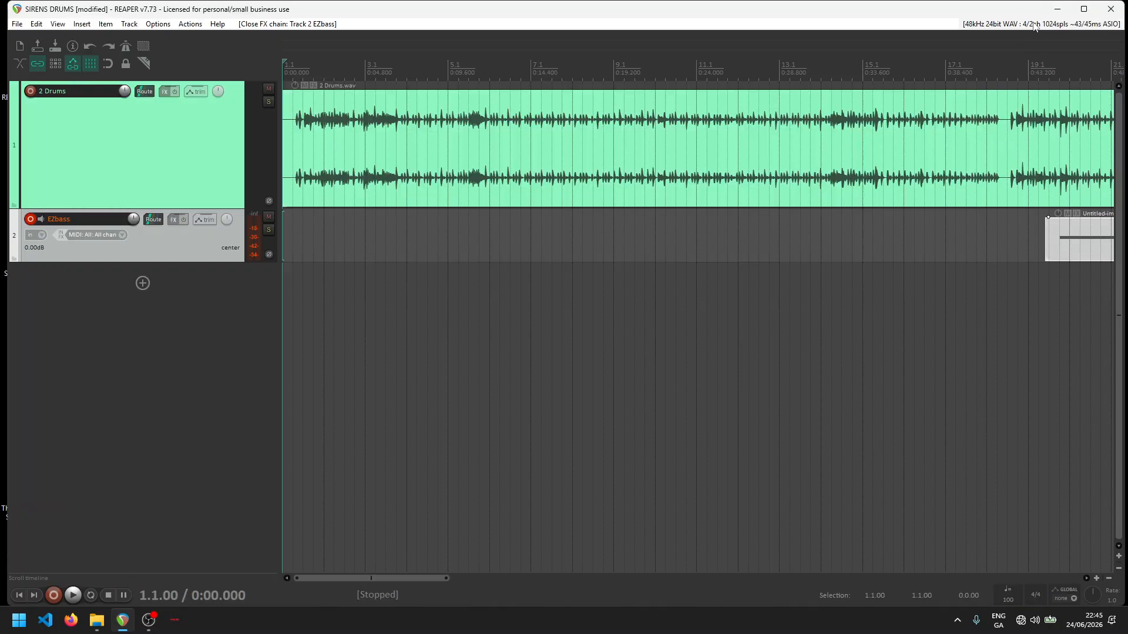
Step: Move the imported MIDI item to the project start and disarm recording on its slightly enlarged track
{"action": "left_click_drag", "start_coordinate": [1102, 230], "coordinate": [269, 252]}
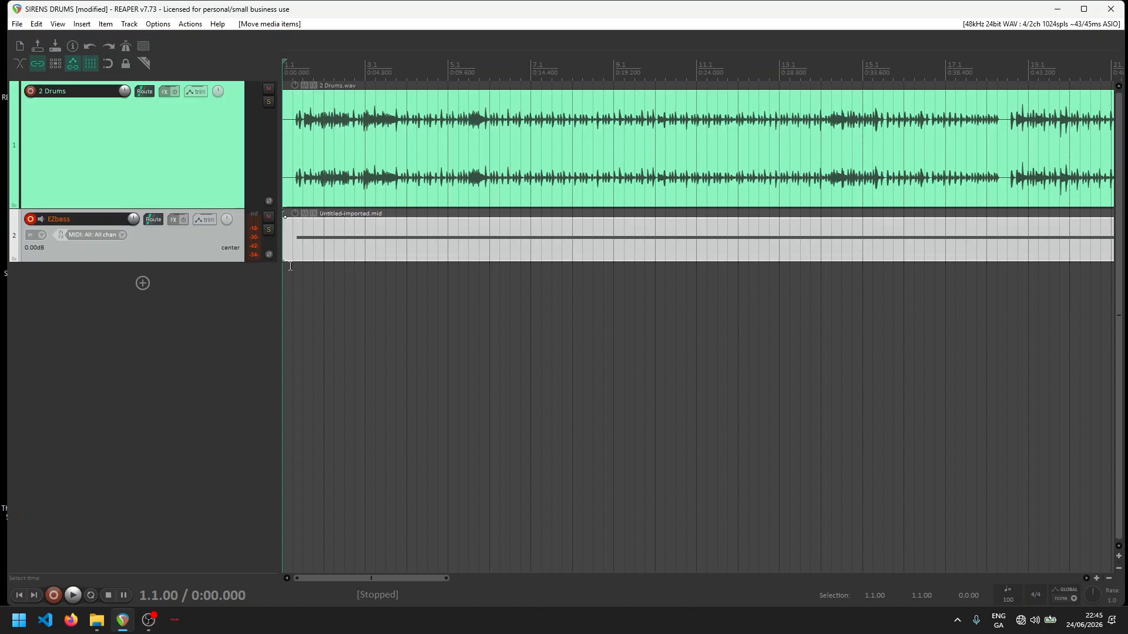
{"action": "left_click", "coordinate": [30, 219]}
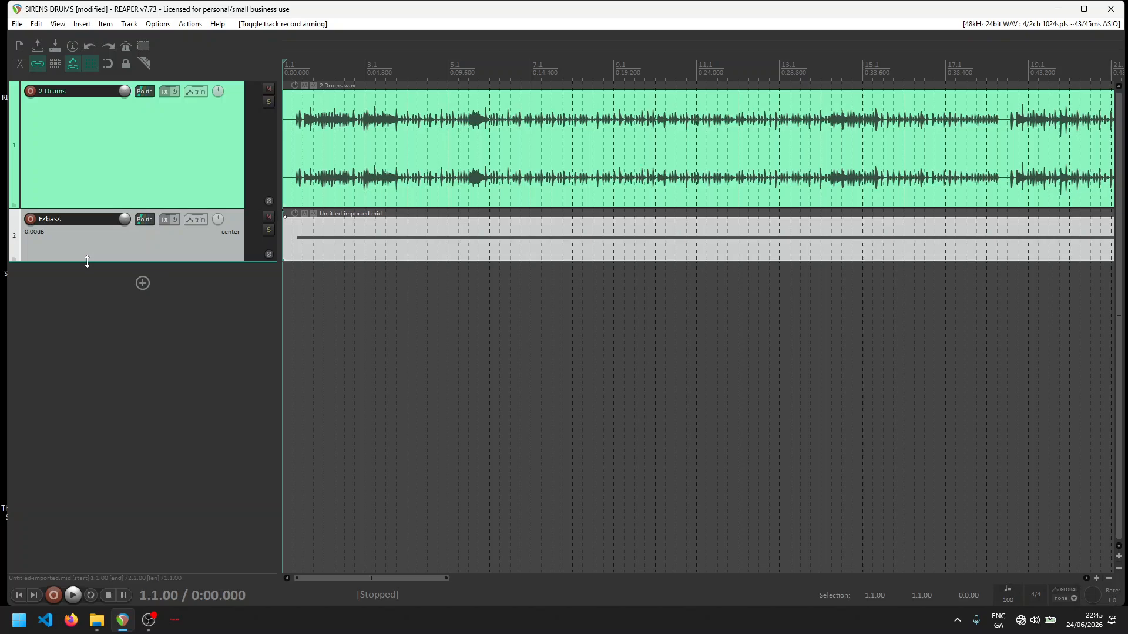
{"action": "left_click_drag", "start_coordinate": [87, 262], "coordinate": [88, 287]}
Step: Place the edit cursor at the onset of the first drum hit in the audio
{"action": "scroll", "coordinate": [312, 191], "scroll_direction": "up", "scroll_amount": 6}
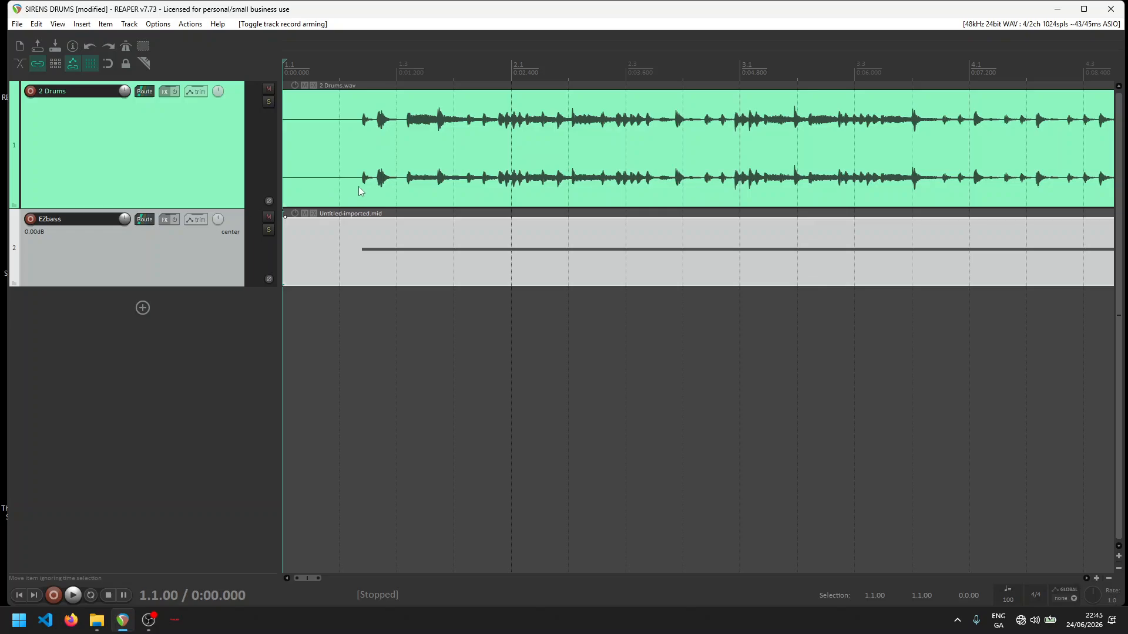
{"action": "left_click", "coordinate": [110, 65]}
{"action": "left_click", "coordinate": [362, 178]}
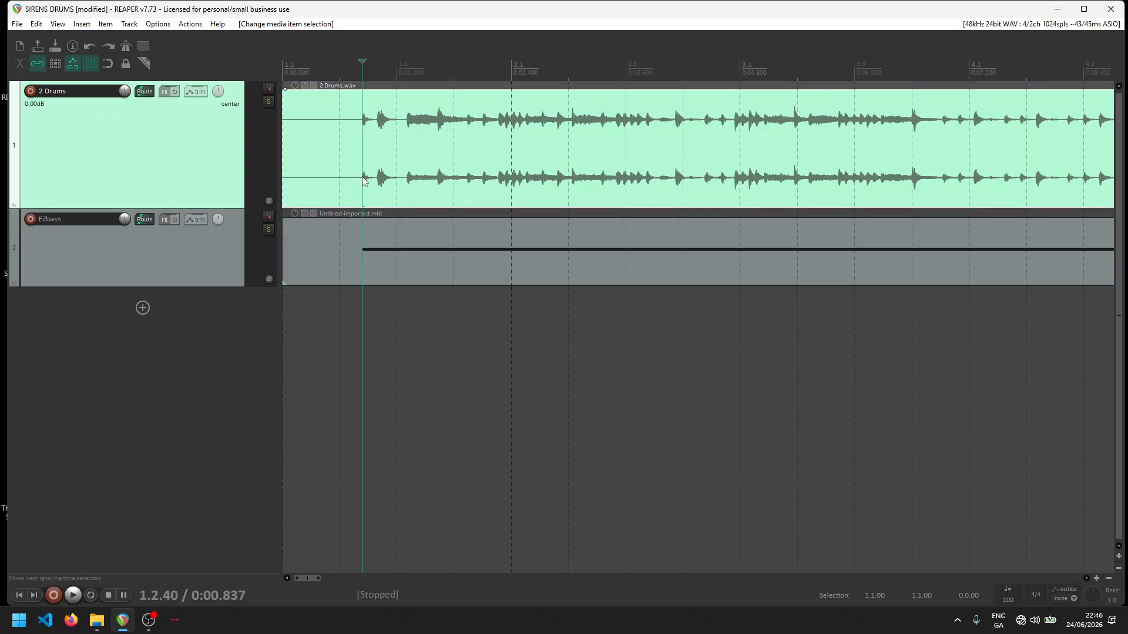
{"action": "scroll", "coordinate": [362, 177], "scroll_direction": "up", "scroll_amount": 3}
{"action": "scroll", "coordinate": [491, 191], "scroll_direction": "up", "scroll_amount": 3}
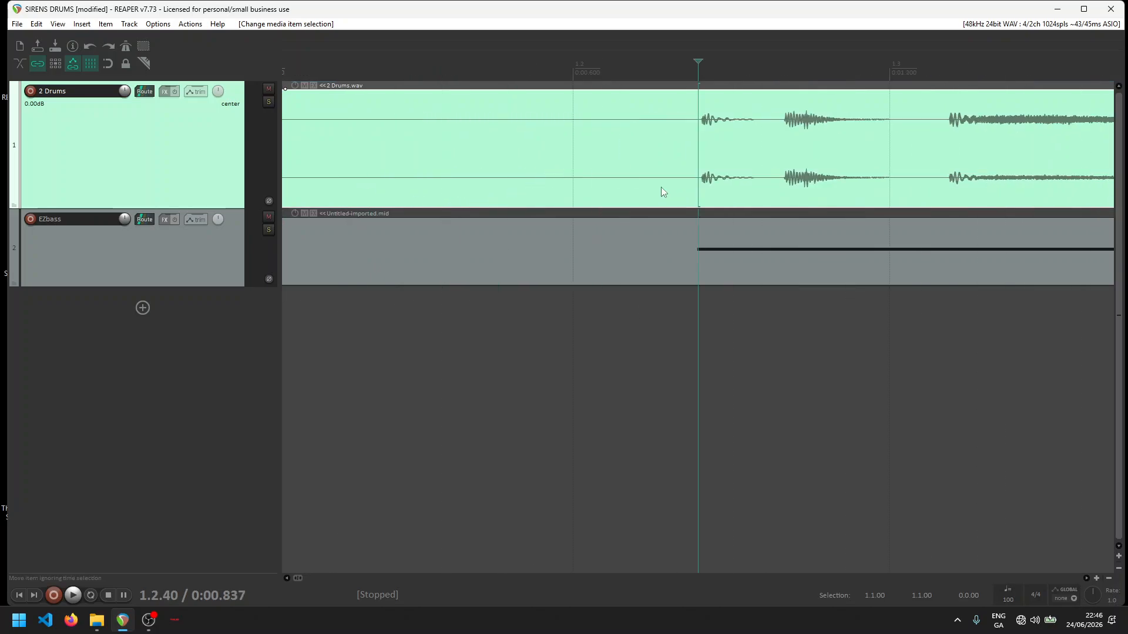
{"action": "left_click", "coordinate": [702, 183]}
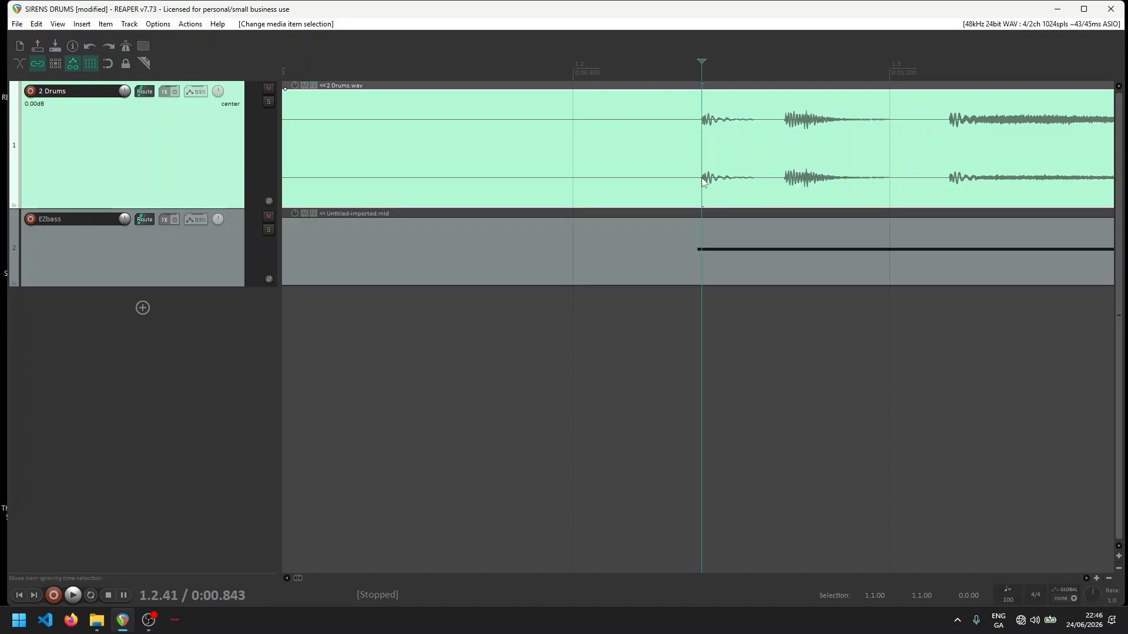
{"action": "scroll", "coordinate": [703, 184], "scroll_direction": "up", "scroll_amount": 5}
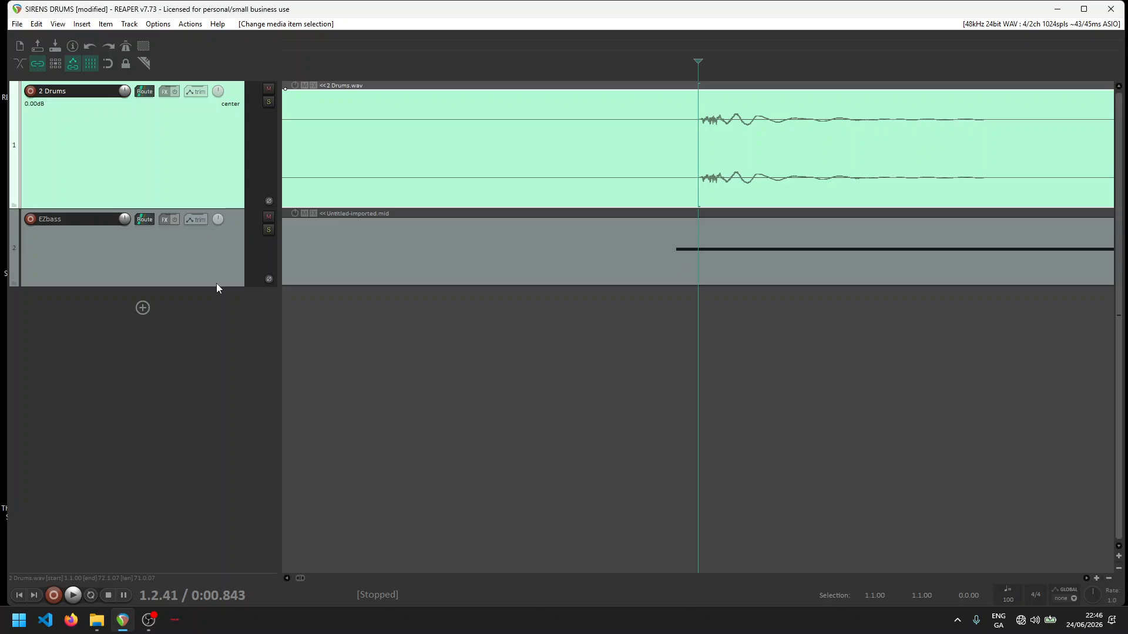
Step: Increase the EZbass track's height and give the track one random color
{"action": "left_click_drag", "start_coordinate": [217, 286], "coordinate": [217, 338]}
{"action": "right_click", "coordinate": [160, 273]}
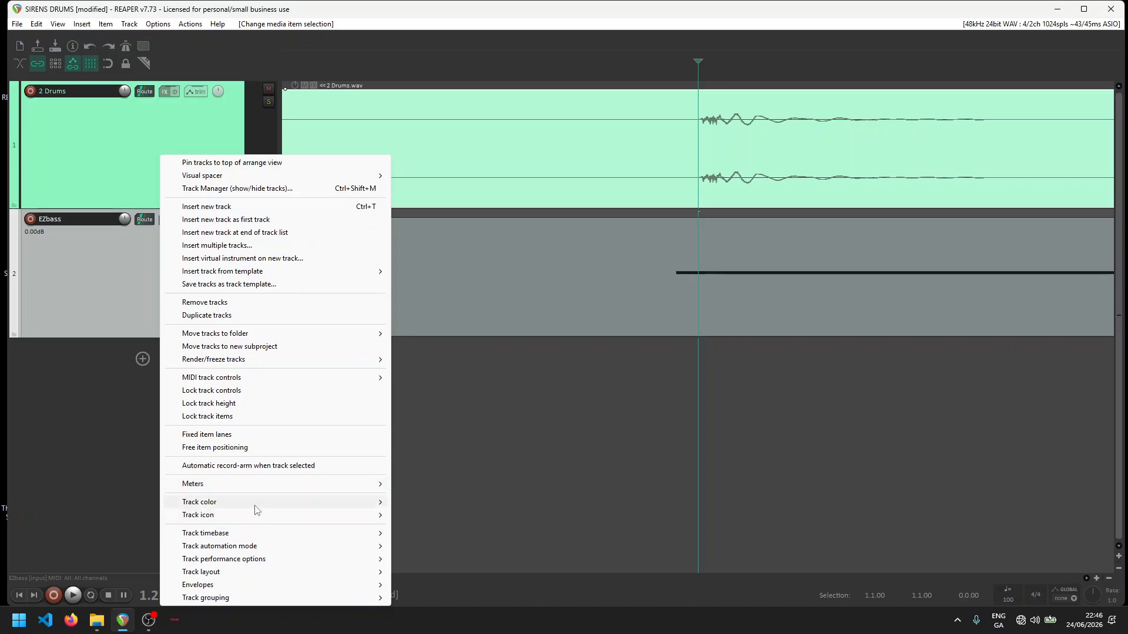
{"action": "mouse_move", "coordinate": [329, 504]}
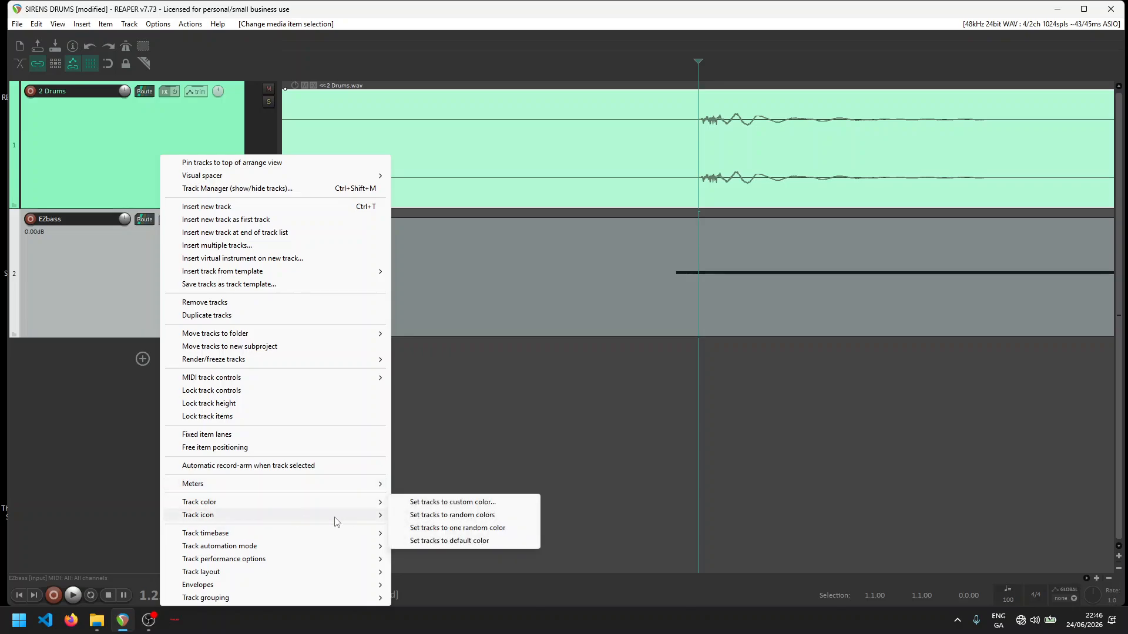
{"action": "left_click", "coordinate": [483, 524]}
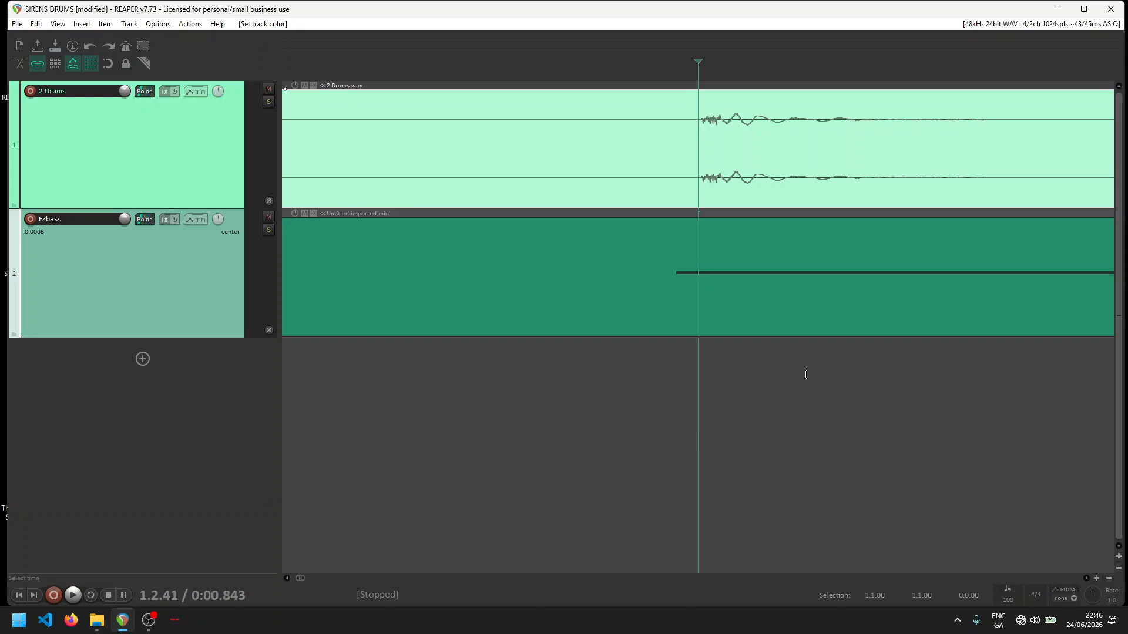
Step: Fine-tune the edit cursor on the first drum transient and shift the MIDI item so its first note starts there
{"action": "left_click", "coordinate": [699, 207]}
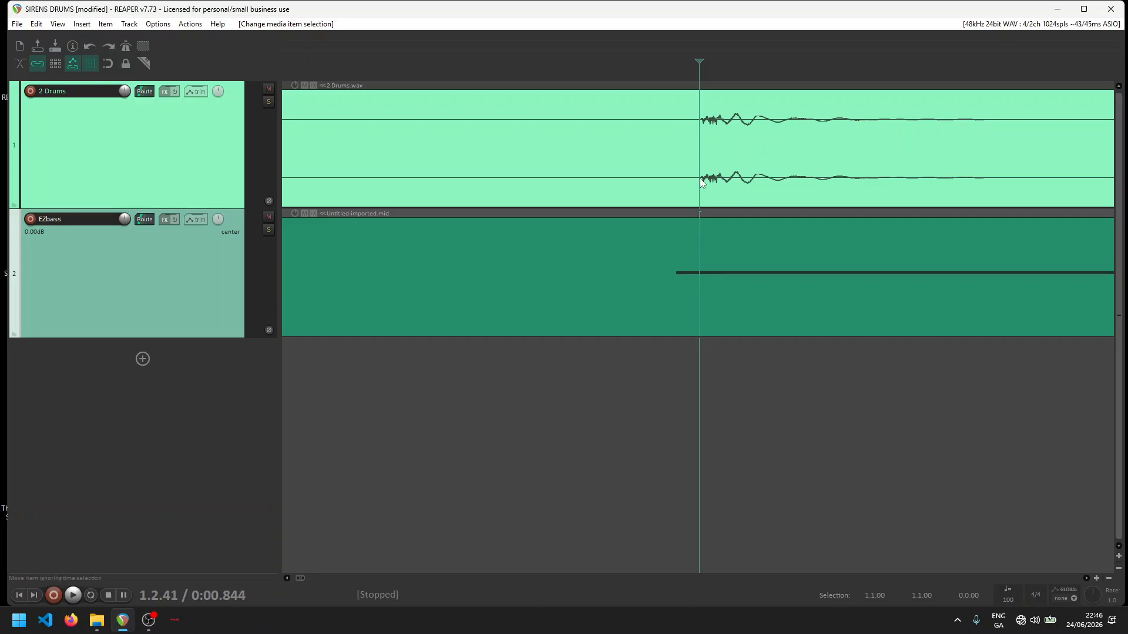
{"action": "left_click", "coordinate": [700, 194]}
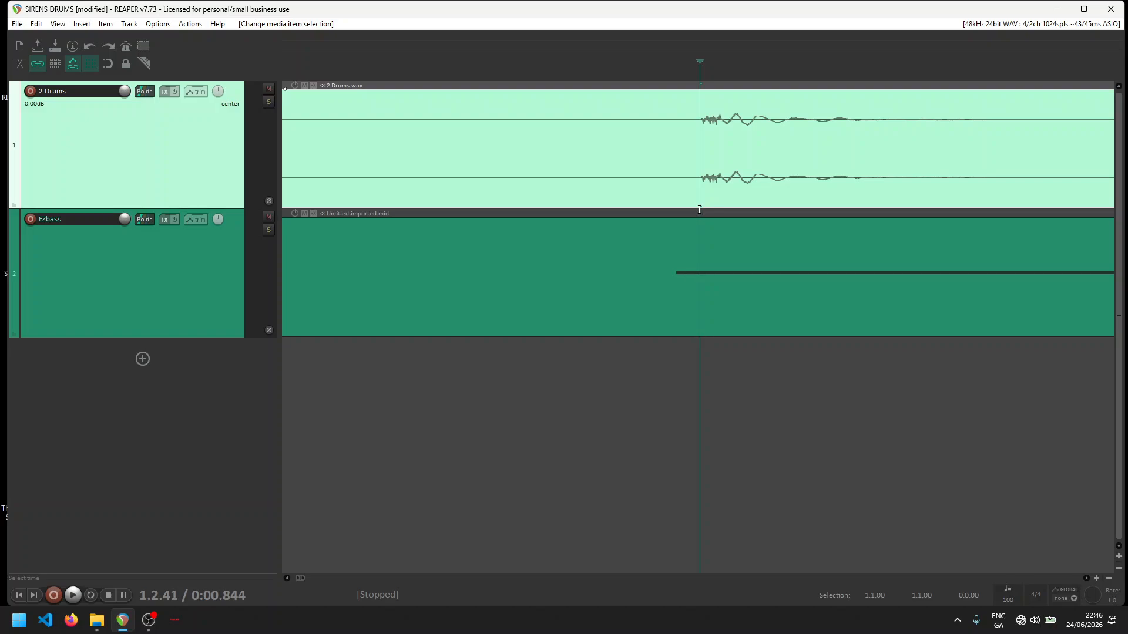
{"action": "left_click", "coordinate": [691, 273]}
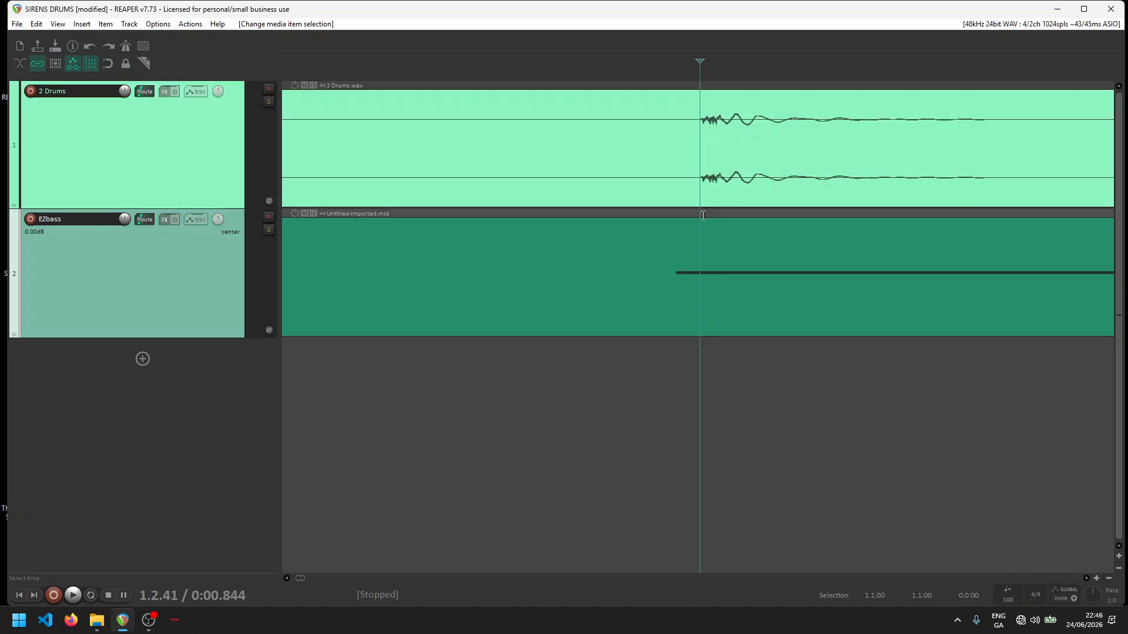
{"action": "left_click", "coordinate": [691, 275]}
{"action": "left_click_drag", "start_coordinate": [691, 276], "coordinate": [719, 281]}
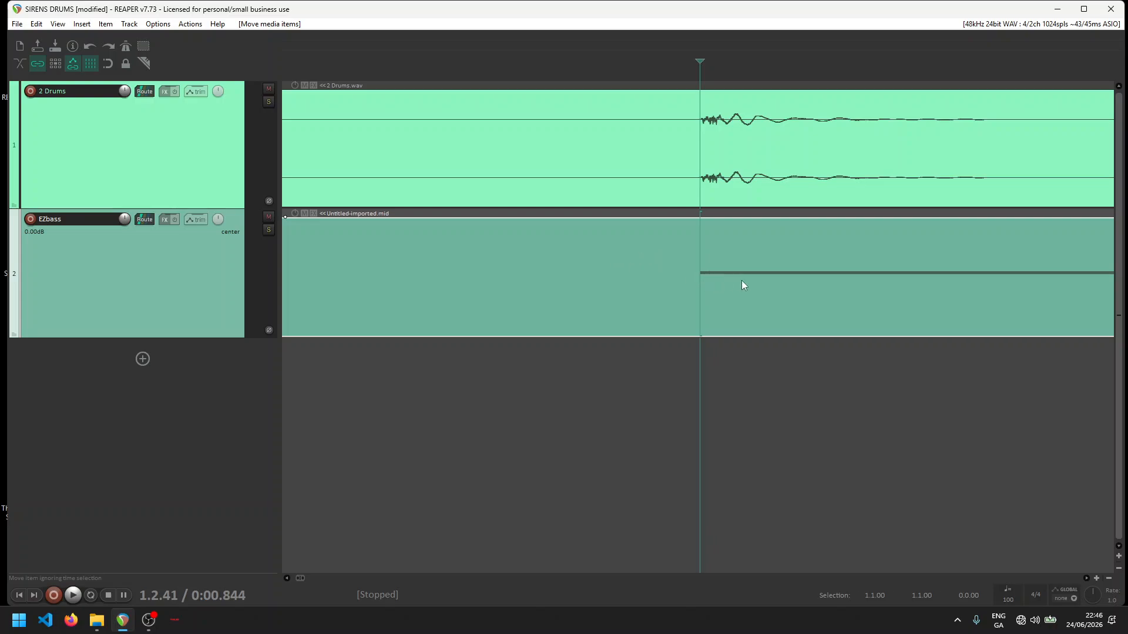
Step: Reduce the EZbass track's height slightly and return the edit cursor to the project start
{"action": "scroll", "coordinate": [742, 280], "scroll_direction": "down", "scroll_amount": 1}
{"action": "scroll", "coordinate": [740, 280], "scroll_direction": "down", "scroll_amount": 1}
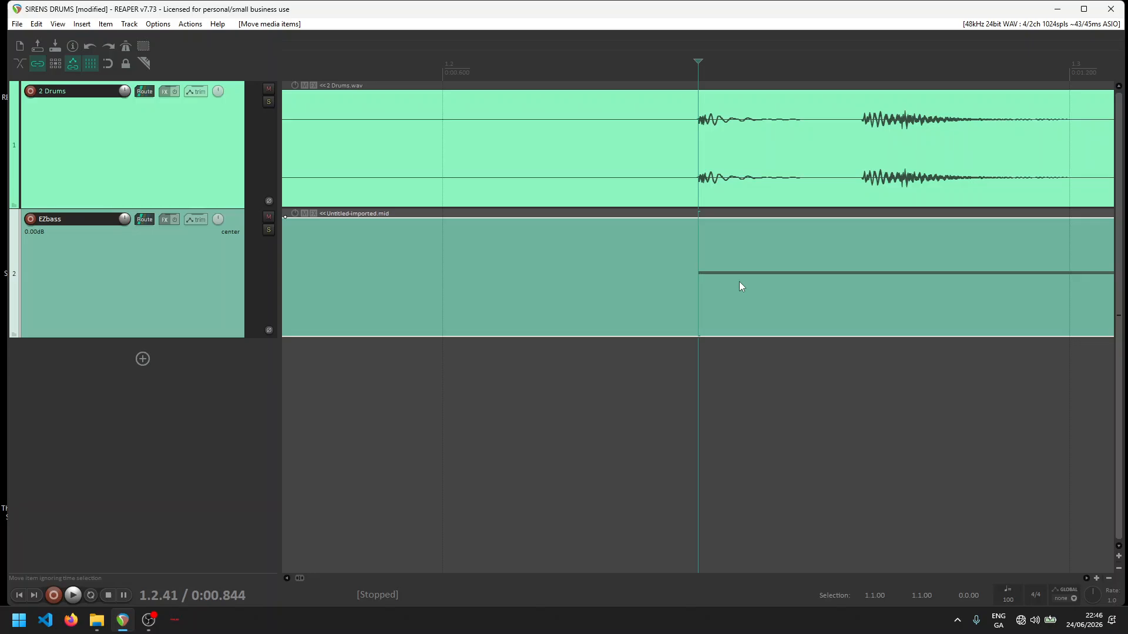
{"action": "scroll", "coordinate": [739, 281], "scroll_direction": "down", "scroll_amount": 6}
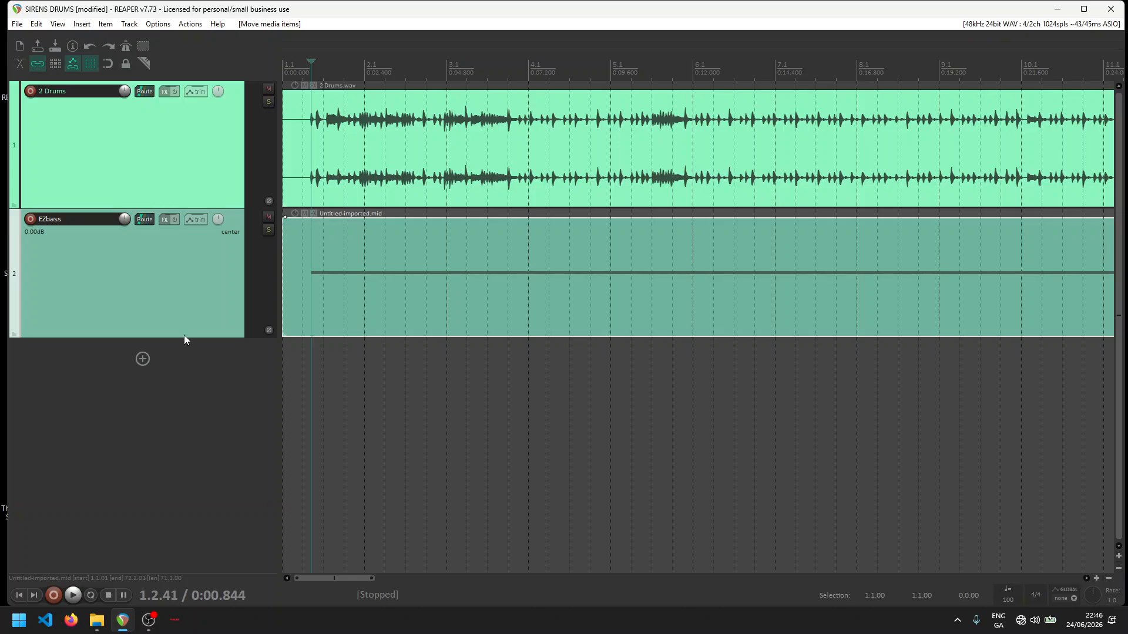
{"action": "left_click_drag", "start_coordinate": [183, 339], "coordinate": [184, 302]}
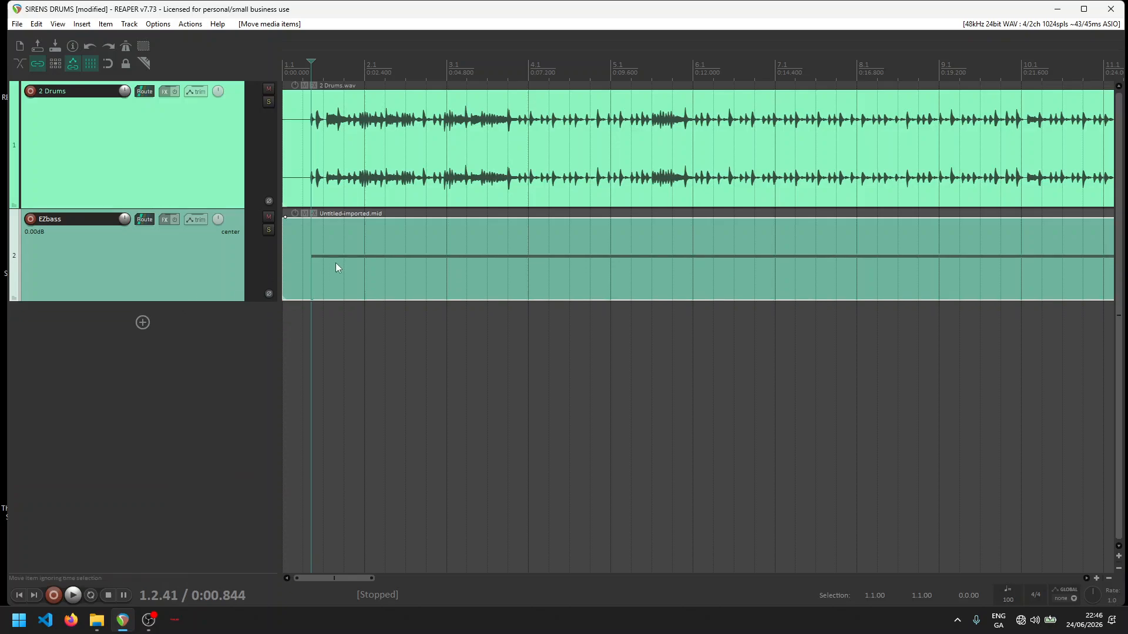
{"action": "key", "text": "Home"}
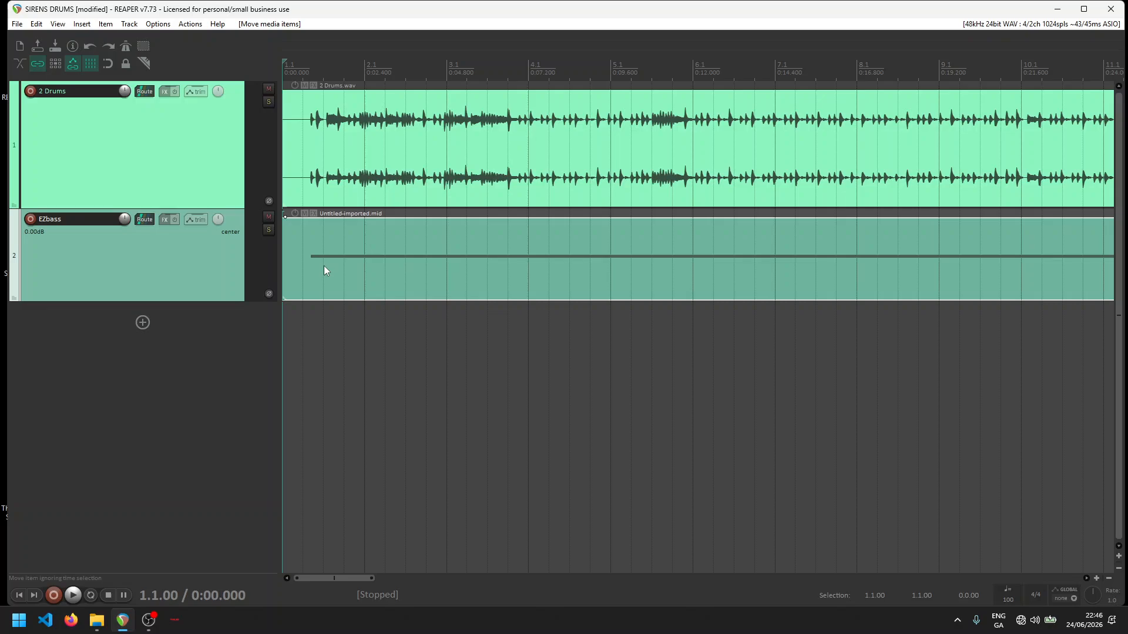
Step: Open the imported MIDI item in the MIDI editor and examine its notes on the C5 row from the project start
{"action": "double_click", "coordinate": [324, 269]}
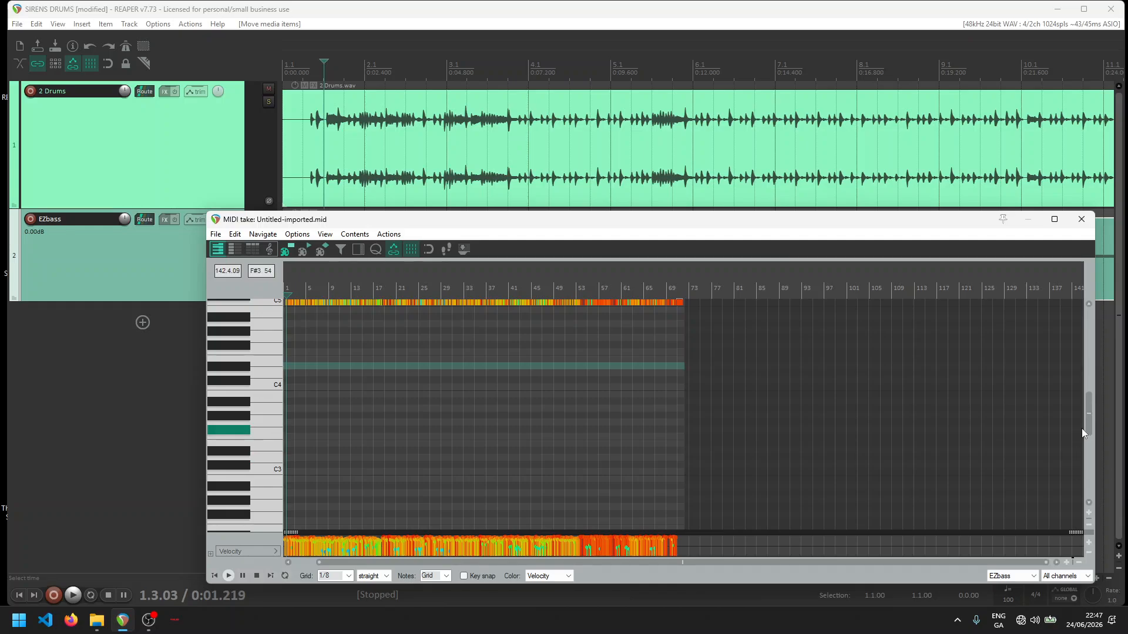
{"action": "left_click_drag", "start_coordinate": [1087, 428], "coordinate": [1087, 410]}
{"action": "scroll", "coordinate": [778, 491], "scroll_direction": "up", "scroll_amount": 4}
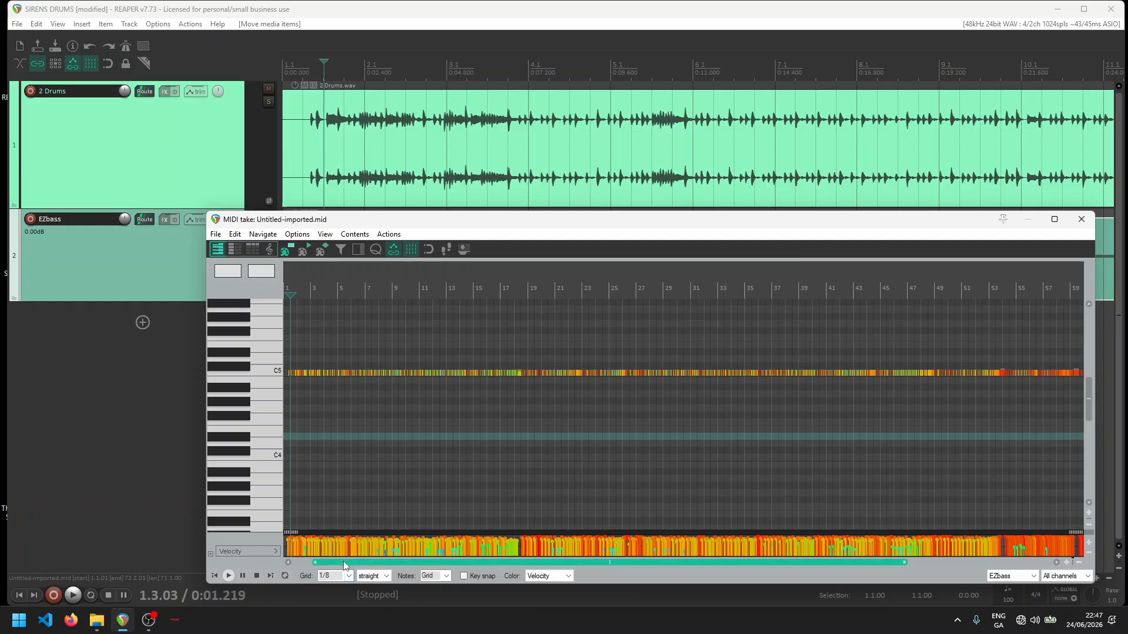
{"action": "left_click_drag", "start_coordinate": [343, 562], "coordinate": [326, 562]}
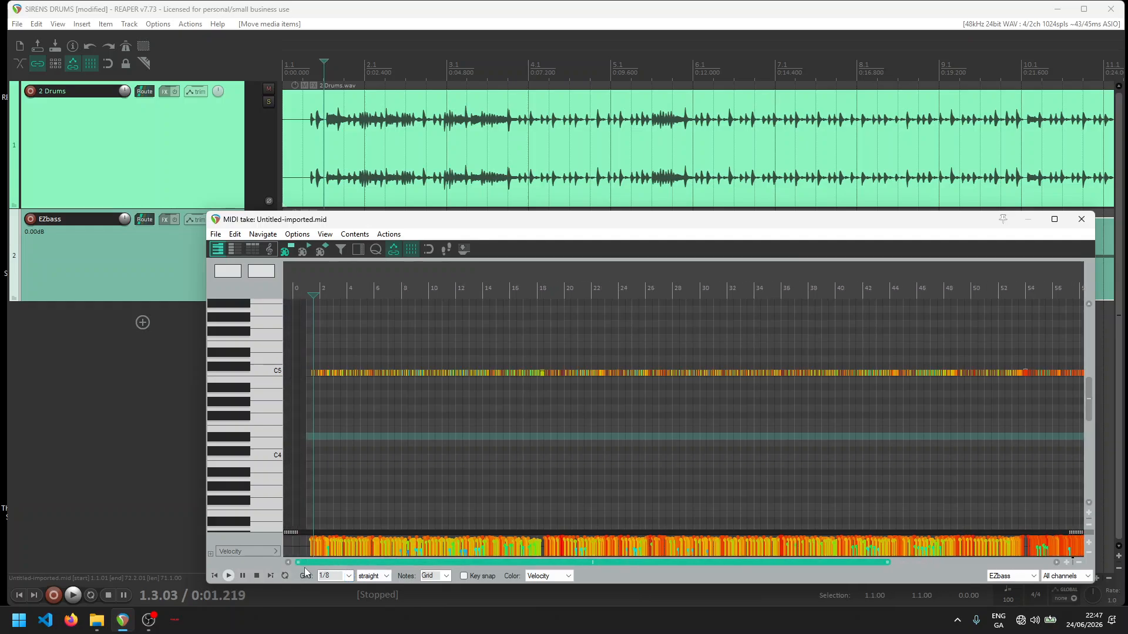
{"action": "left_click", "coordinate": [1088, 511]}
{"action": "left_click", "coordinate": [1088, 512]}
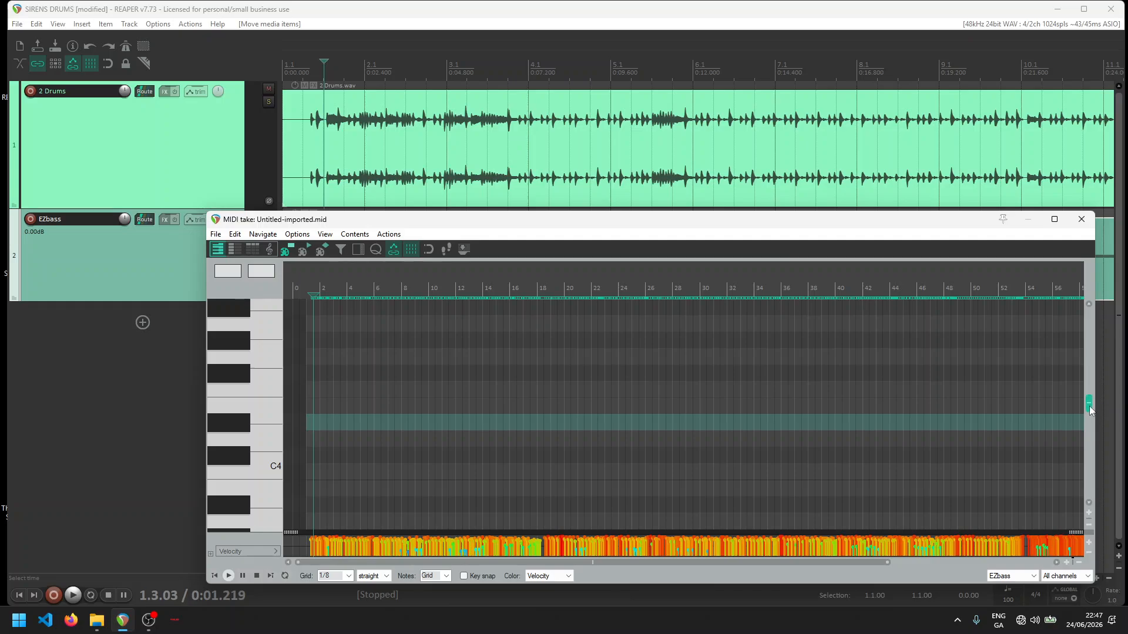
{"action": "left_click_drag", "start_coordinate": [1089, 404], "coordinate": [1089, 396]}
{"action": "scroll", "coordinate": [637, 480], "scroll_direction": "up", "scroll_amount": 8}
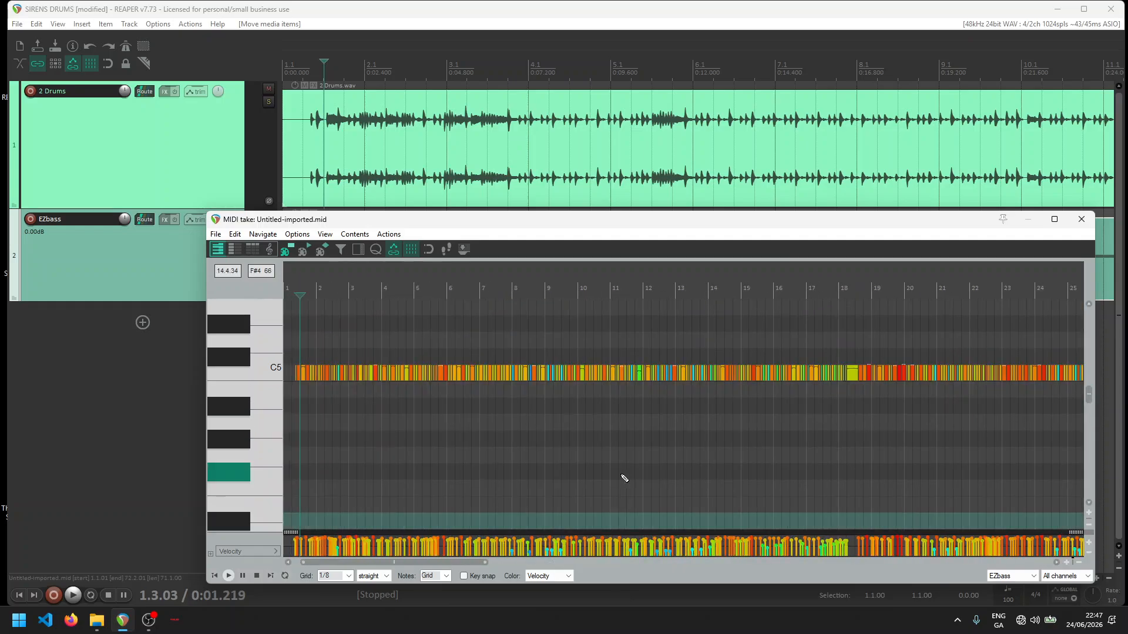
{"action": "scroll", "coordinate": [623, 481], "scroll_direction": "up", "scroll_amount": 2}
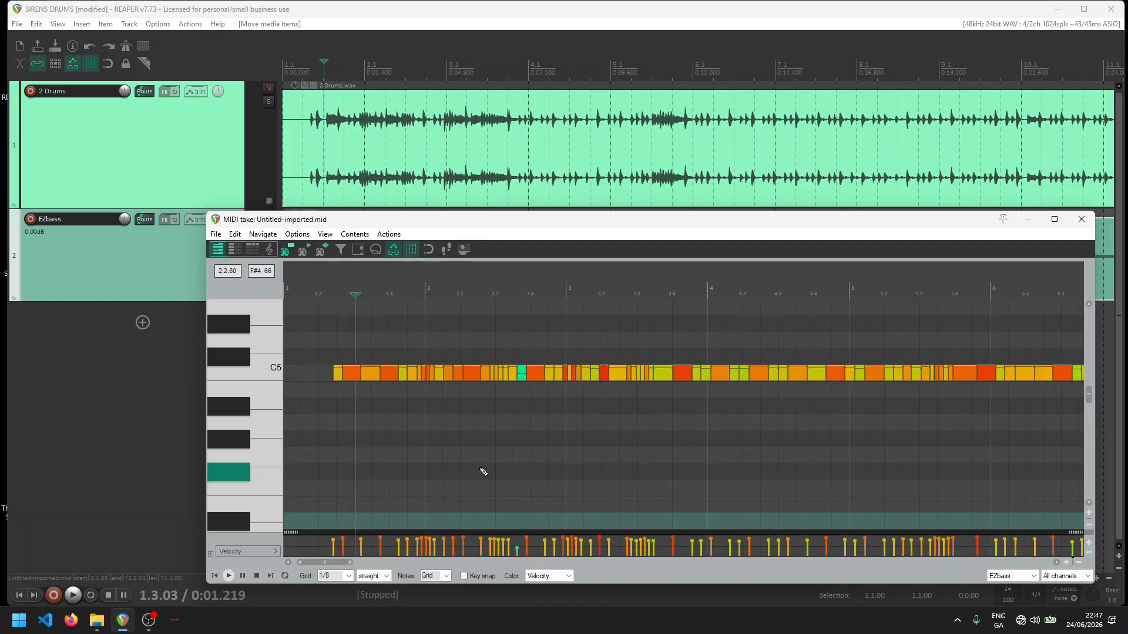
{"action": "key", "text": "Home"}
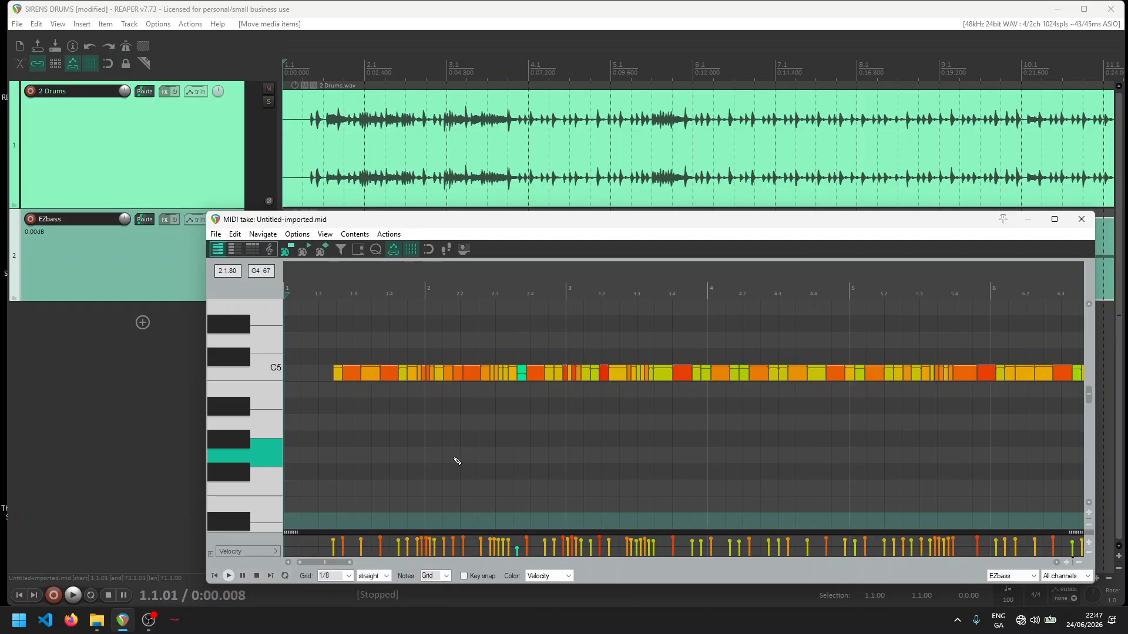
{"action": "left_click_drag", "start_coordinate": [355, 225], "coordinate": [339, 202]}
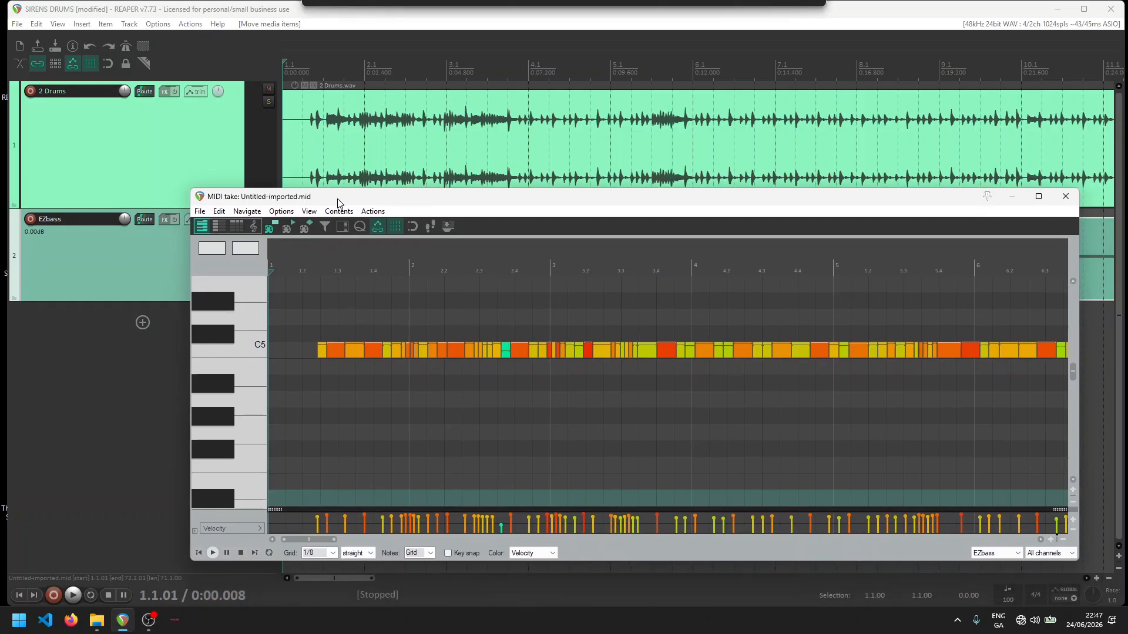
{"action": "left_click", "coordinate": [256, 348]}
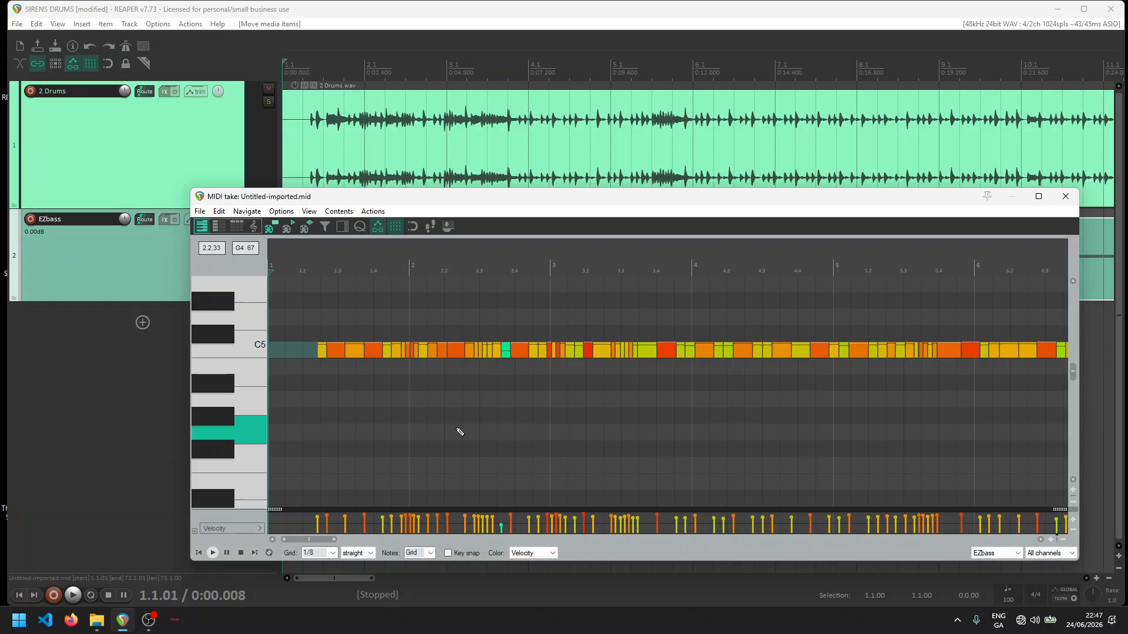
Step: Transpose all notes of the MIDI item by -2 octaves, keeping the C Major scale
{"action": "key", "text": "ctrl+t"}
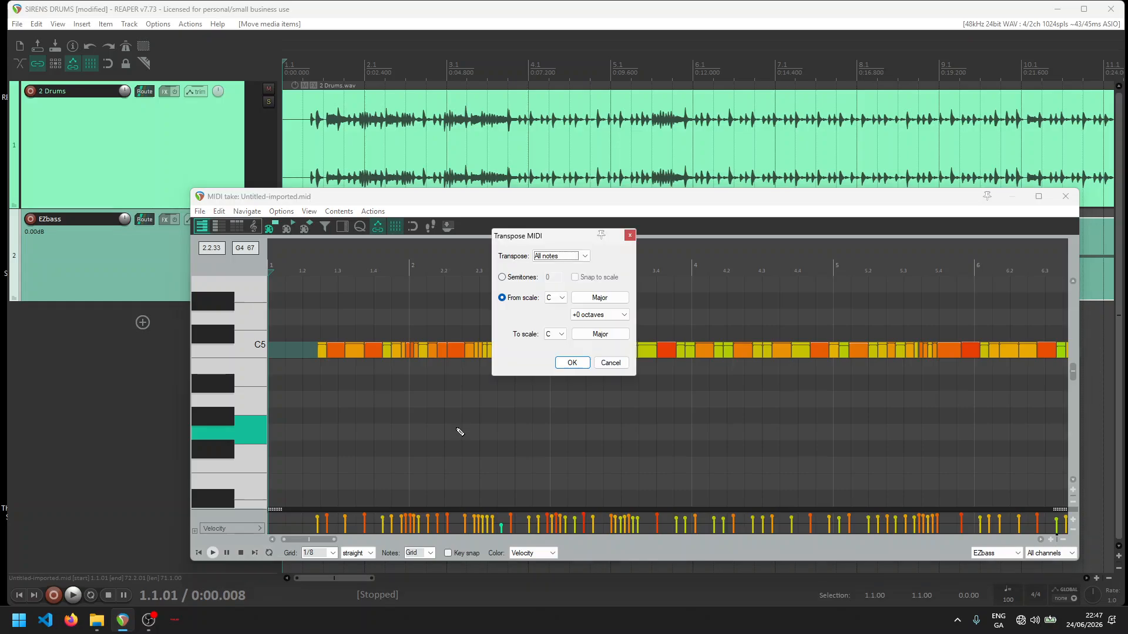
{"action": "left_click", "coordinate": [605, 315]}
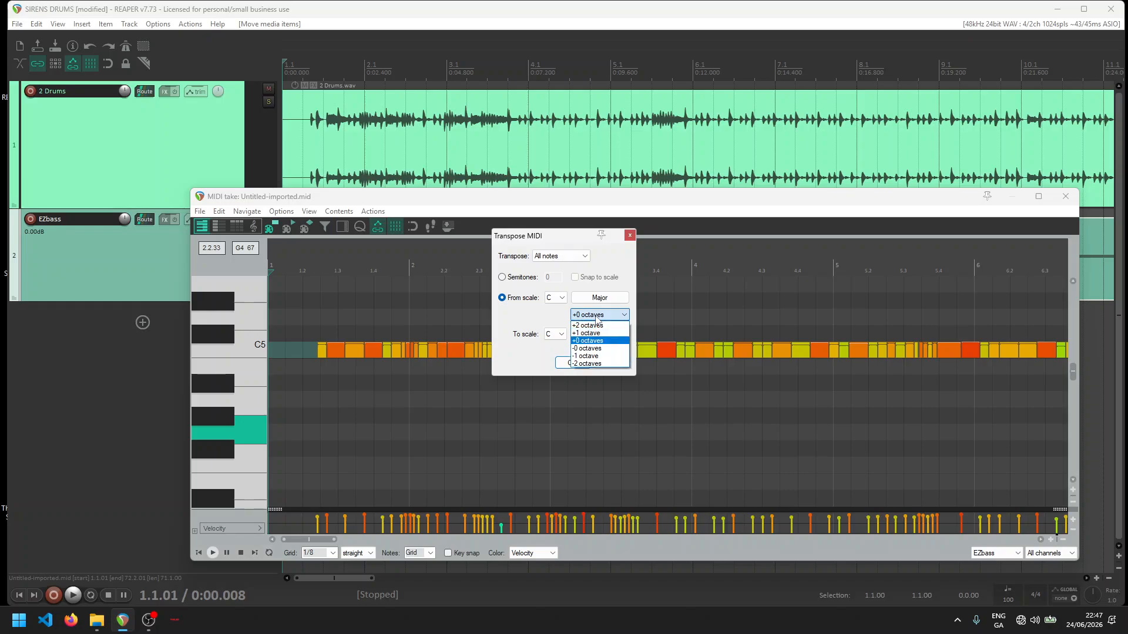
{"action": "left_click", "coordinate": [598, 364]}
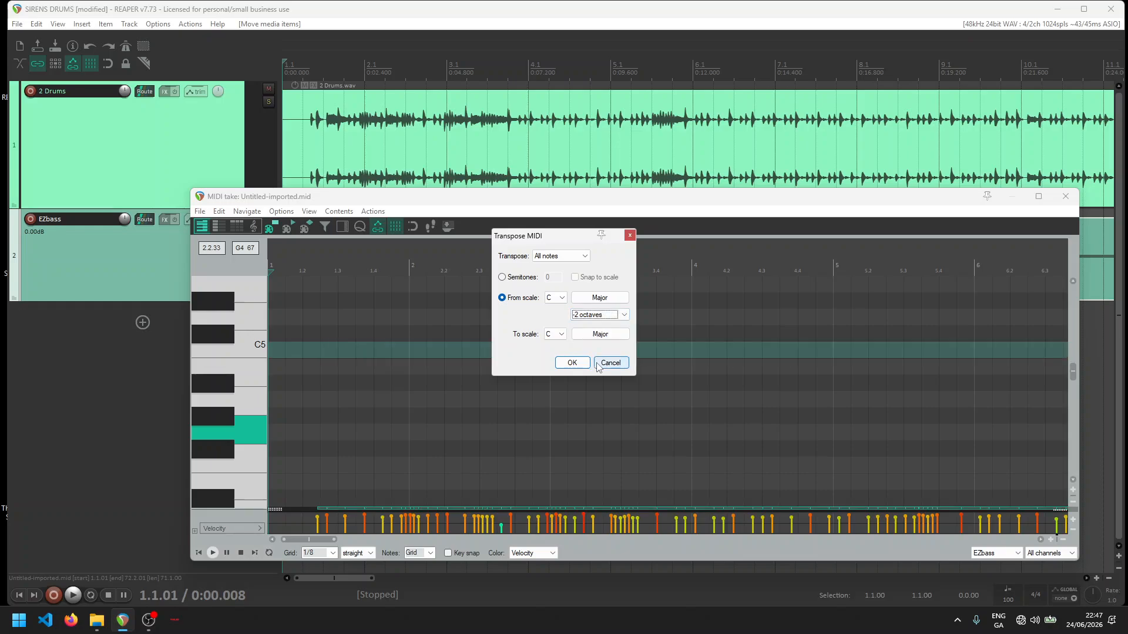
{"action": "left_click", "coordinate": [571, 364]}
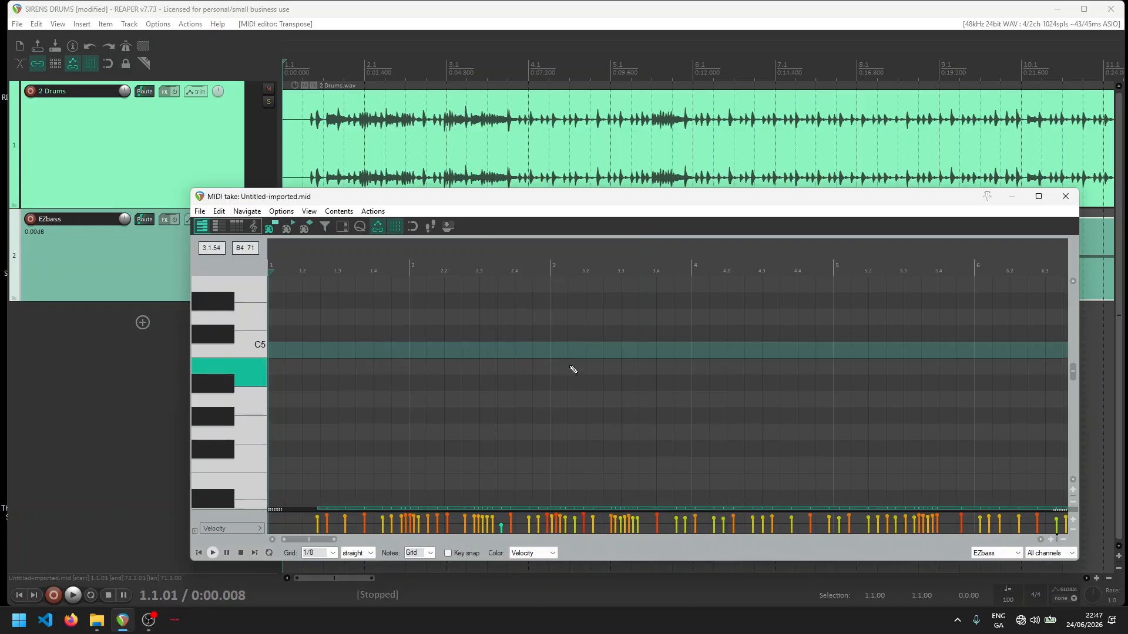
Step: Transpose all notes down by one more octave so that they sit on C2
{"action": "key", "text": "ctrl+t"}
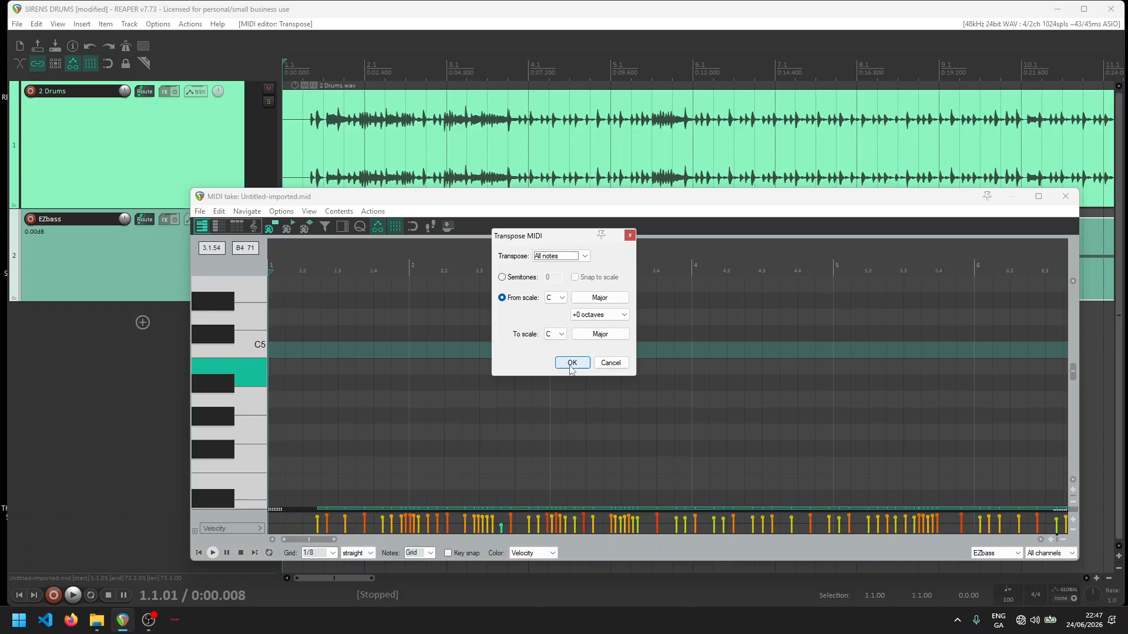
{"action": "left_click", "coordinate": [598, 316]}
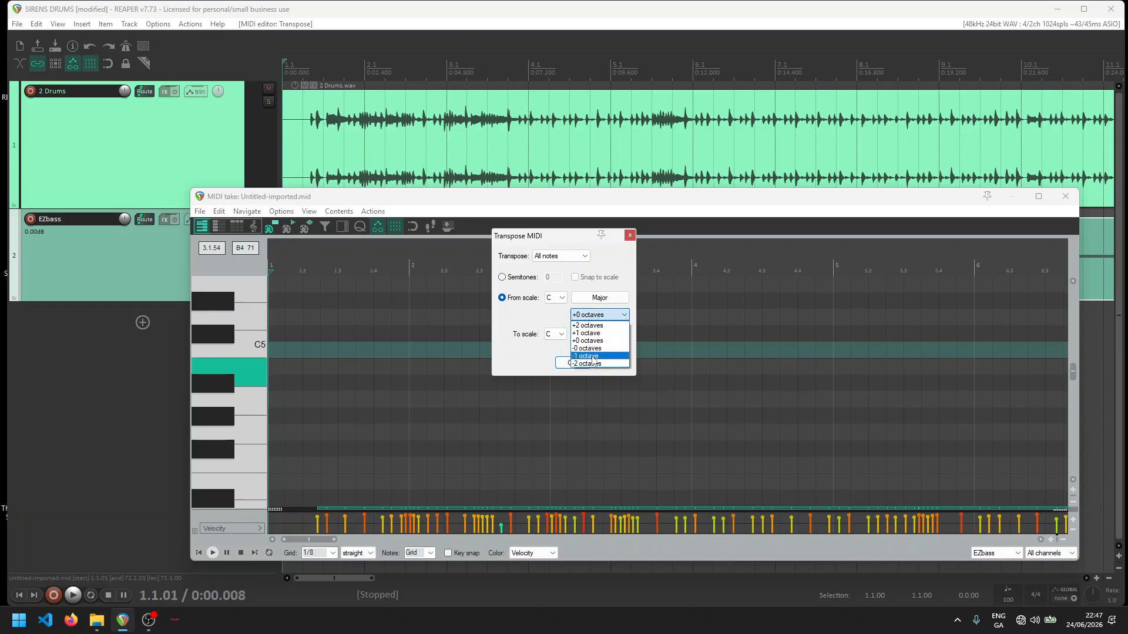
{"action": "left_click", "coordinate": [592, 356]}
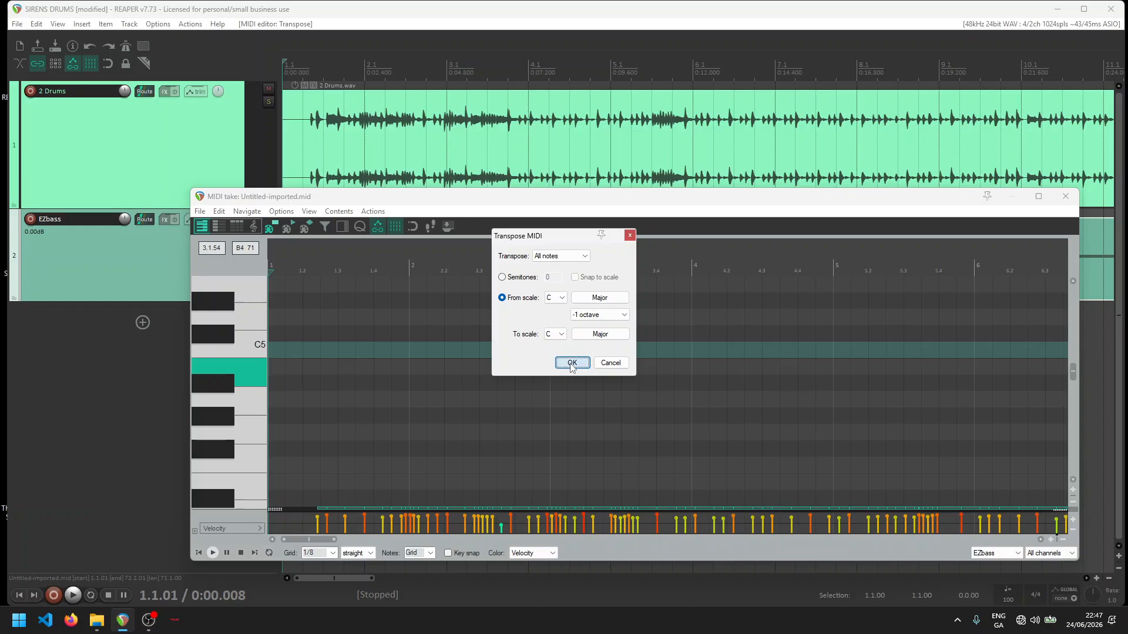
{"action": "left_click", "coordinate": [571, 363]}
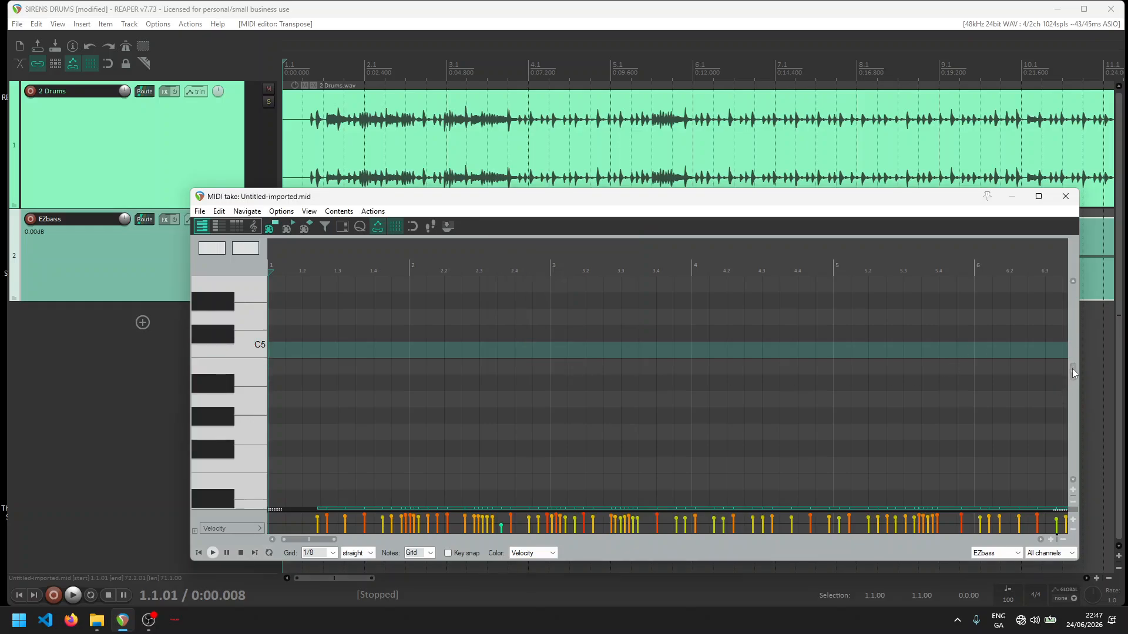
{"action": "left_click_drag", "start_coordinate": [1073, 372], "coordinate": [1074, 425]}
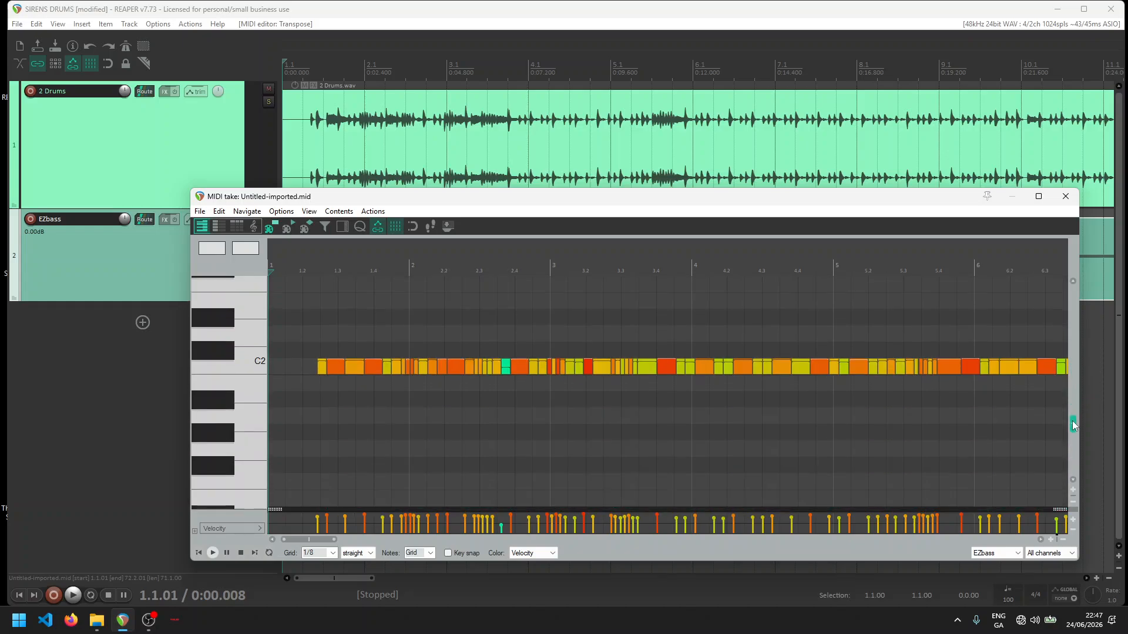
Step: Place the edit cursor on the first drum transient and compare its position with the first MIDI note on C2
{"action": "left_click", "coordinate": [317, 379]}
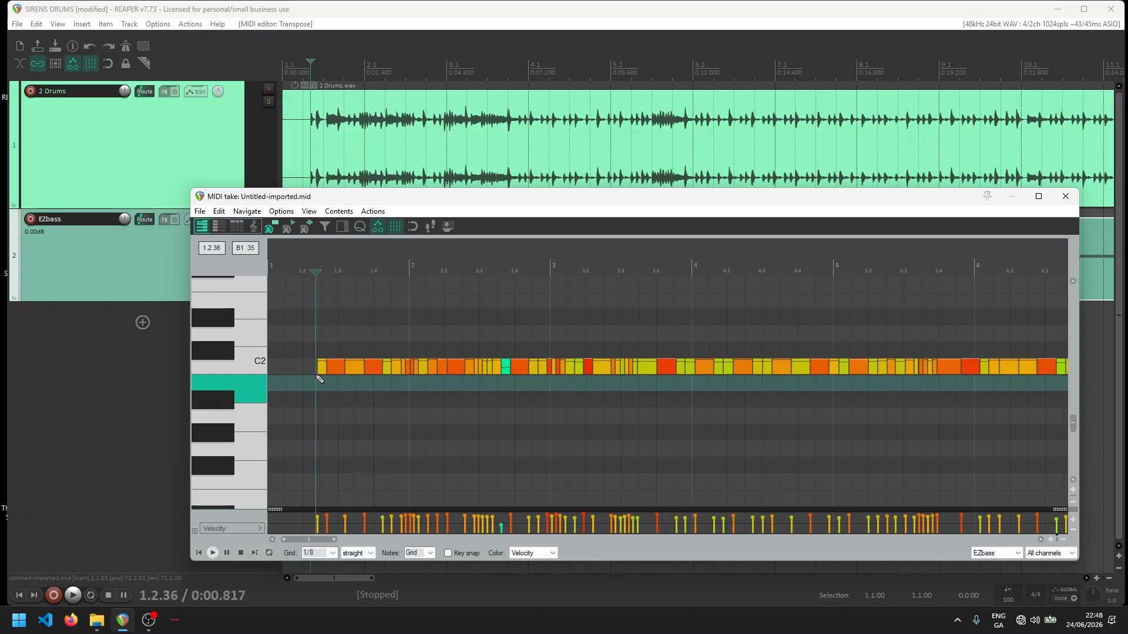
{"action": "scroll", "coordinate": [333, 116], "scroll_direction": "up", "scroll_amount": 2}
{"action": "scroll", "coordinate": [333, 116], "scroll_direction": "up", "scroll_amount": 3}
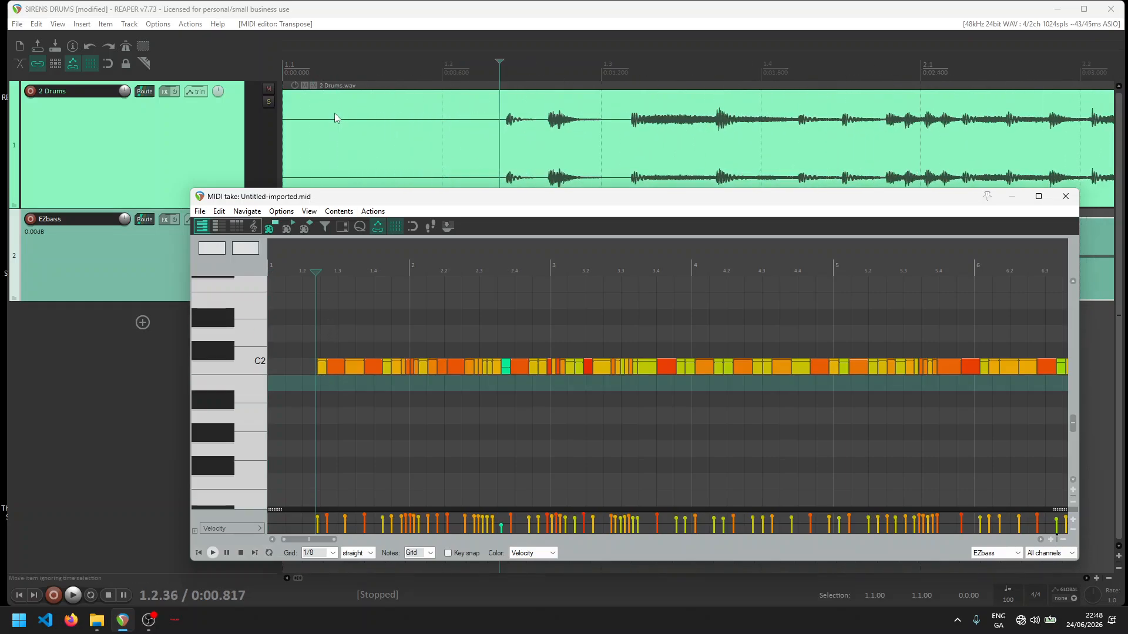
{"action": "left_click", "coordinate": [505, 119]}
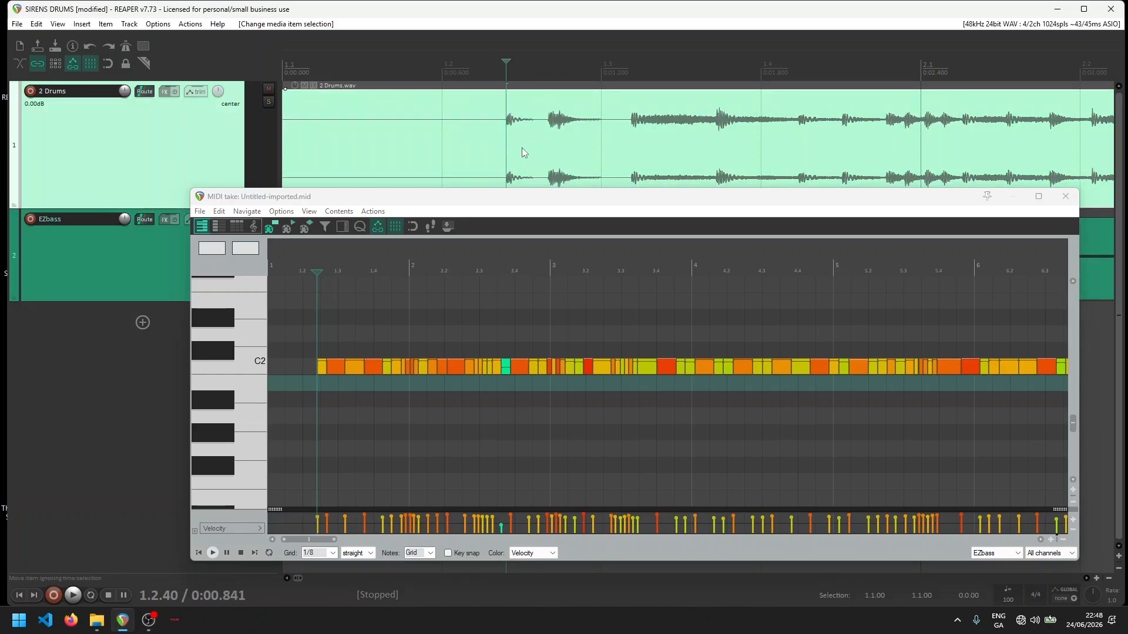
{"action": "scroll", "coordinate": [341, 383], "scroll_direction": "up", "scroll_amount": 4}
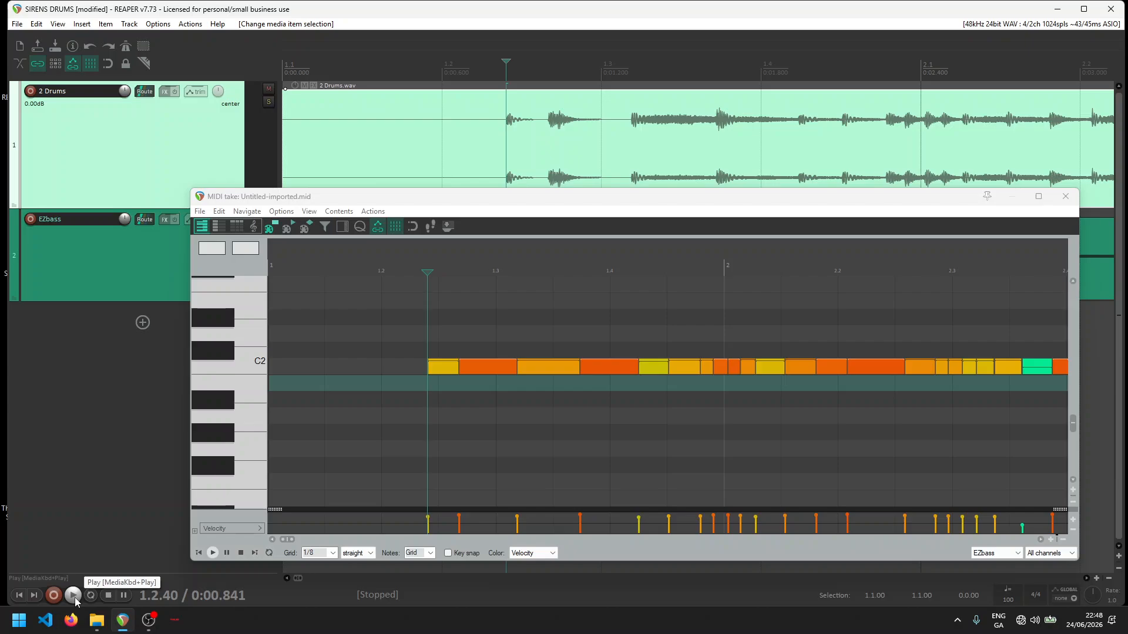
{"action": "scroll", "coordinate": [529, 445], "scroll_direction": "down", "scroll_amount": 2}
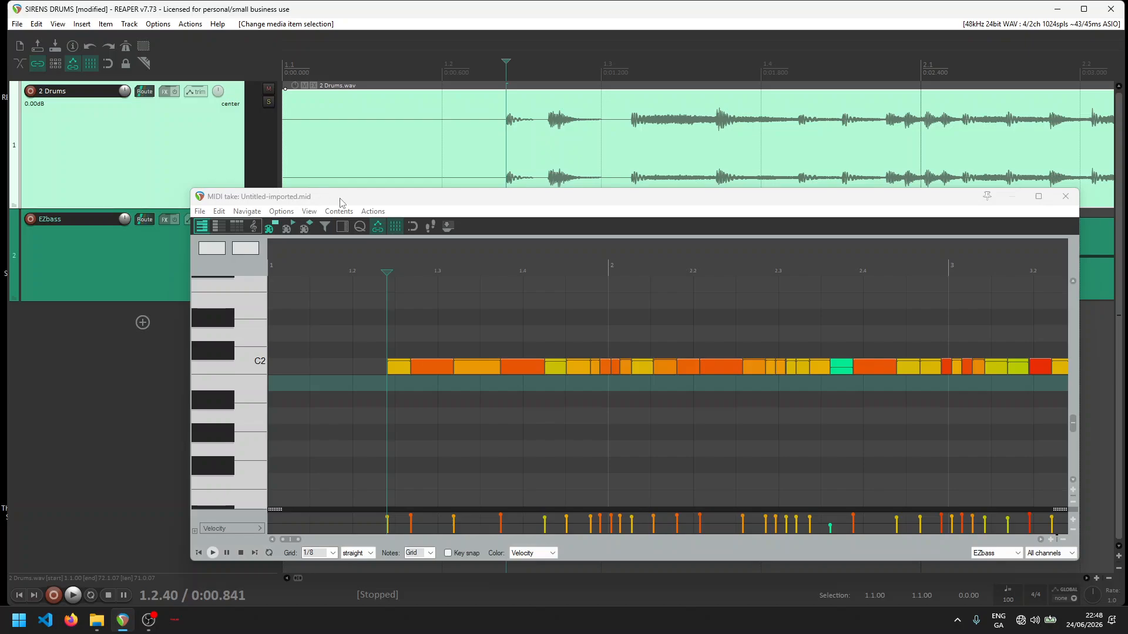
{"action": "left_click", "coordinate": [507, 121]}
{"action": "scroll", "coordinate": [499, 399], "scroll_direction": "down", "scroll_amount": 3}
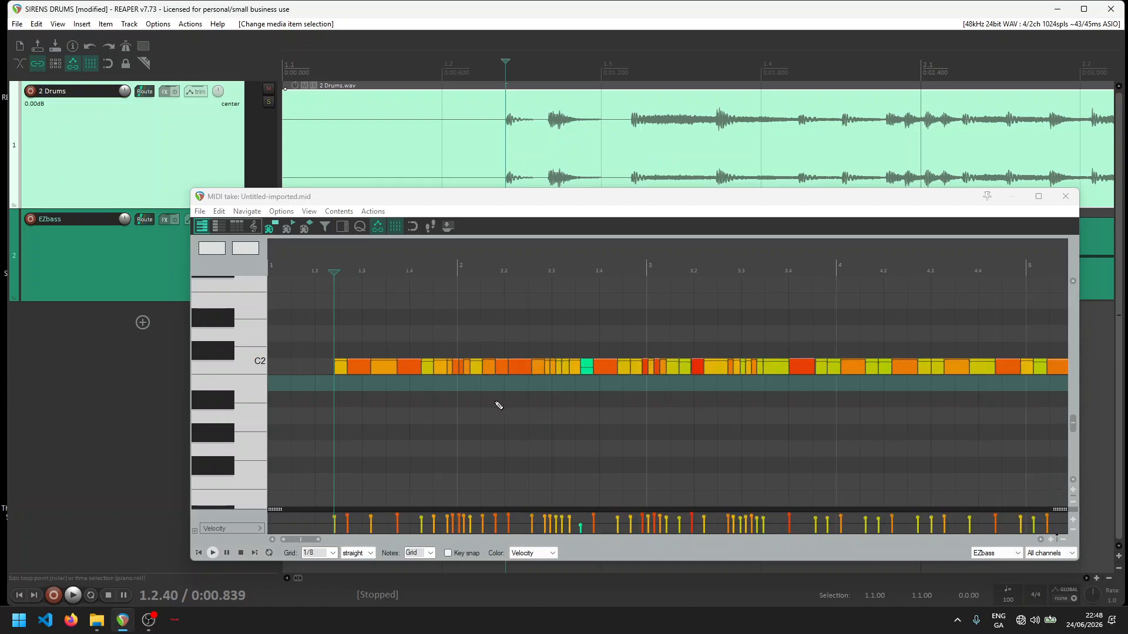
Step: Audition the C2 and D2 keys of the MIDI editor's piano roll
{"action": "left_click", "coordinate": [259, 363]}
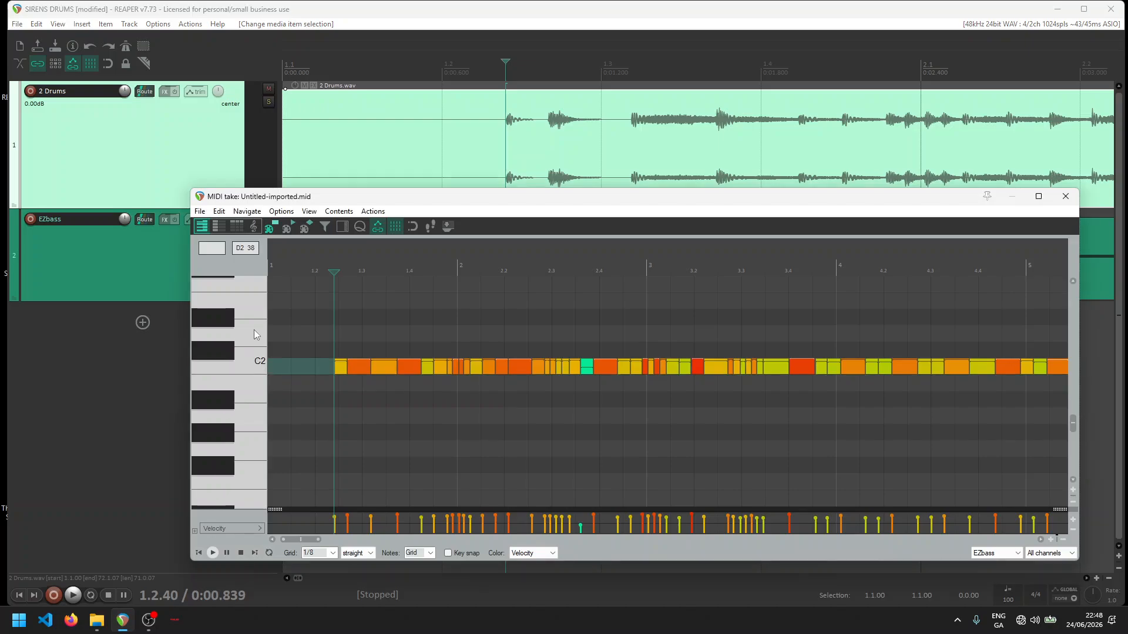
{"action": "left_click", "coordinate": [261, 334]}
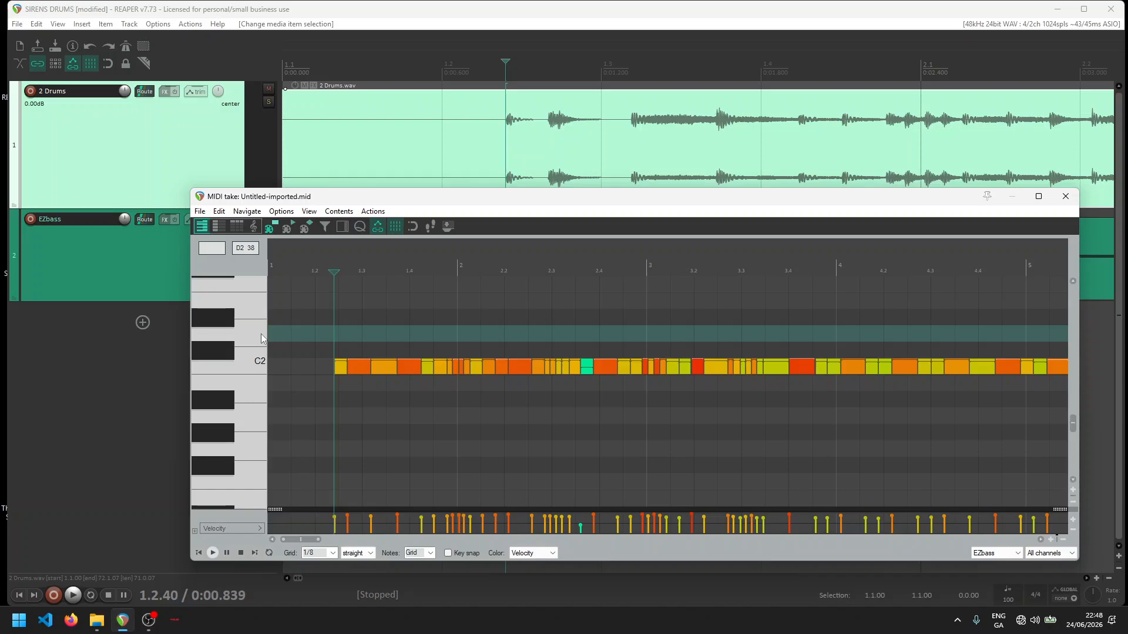
{"action": "left_click", "coordinate": [261, 334]}
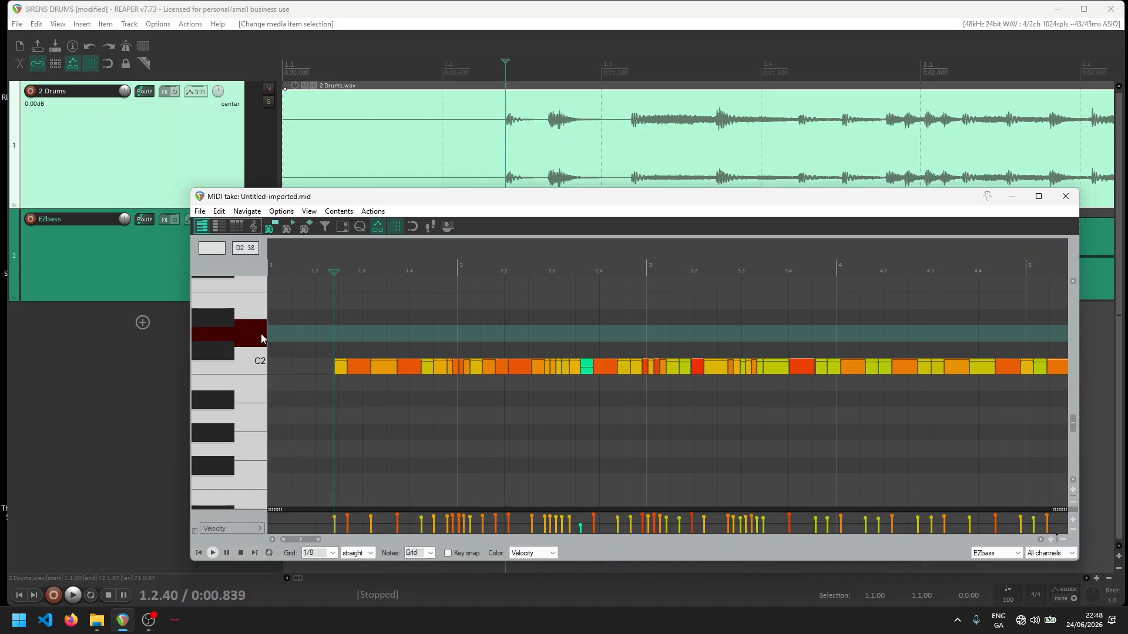
Step: Move the MIDI editor aside and add the VST3i instrument SSDSampler5 (Steven Slate) to the EZbass track
{"action": "left_click_drag", "start_coordinate": [254, 200], "coordinate": [355, 202]}
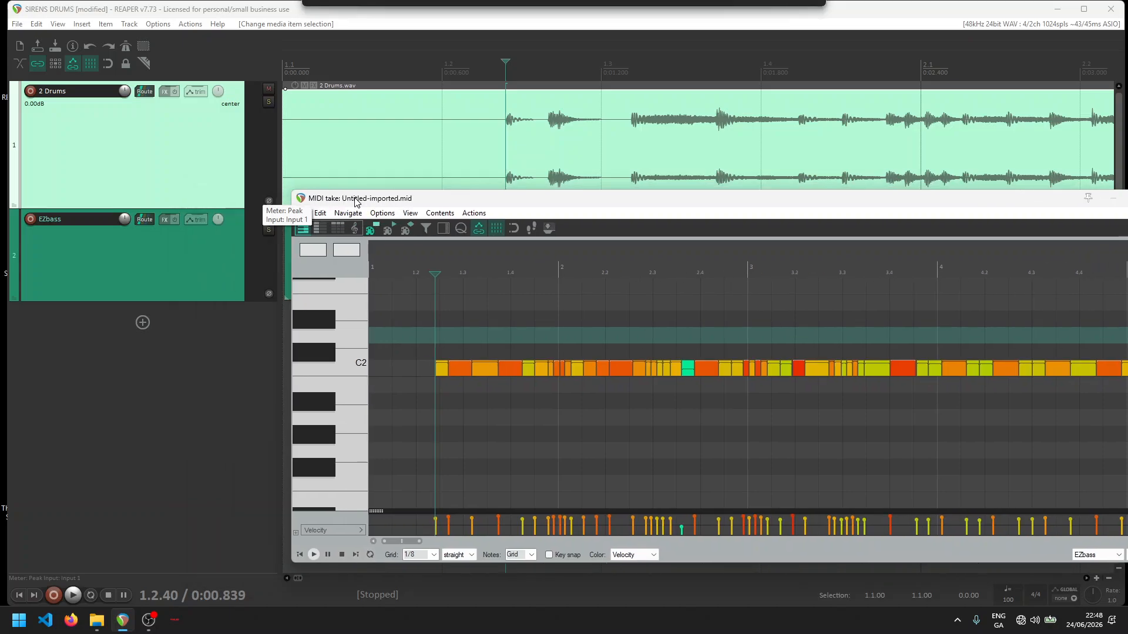
{"action": "left_click", "coordinate": [164, 220]}
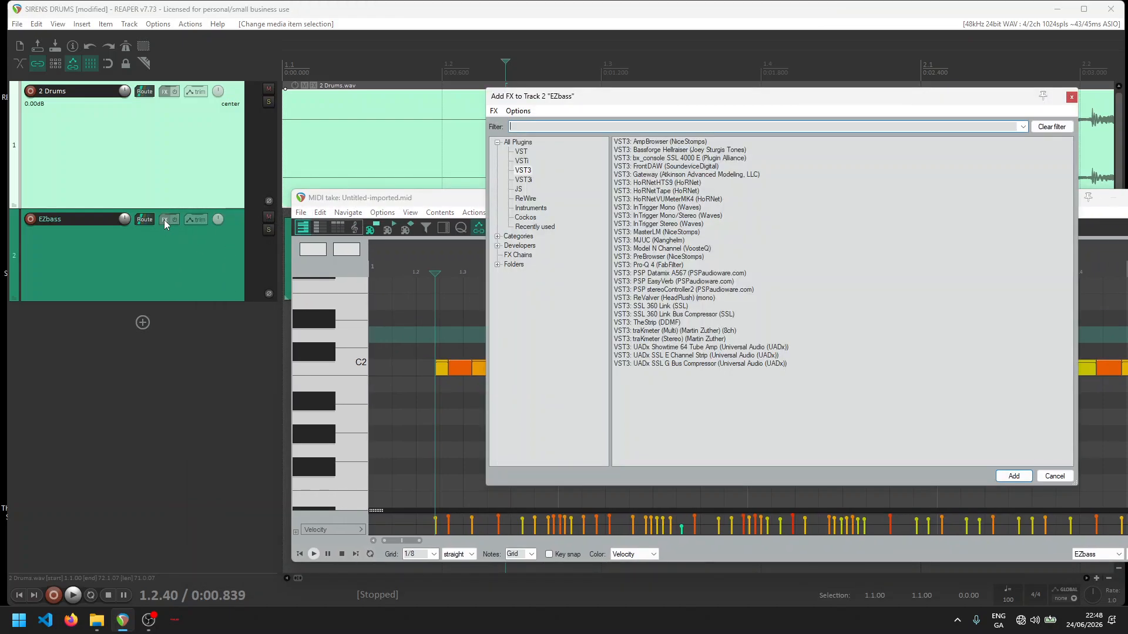
{"action": "left_click", "coordinate": [530, 182]}
{"action": "left_click", "coordinate": [686, 143]}
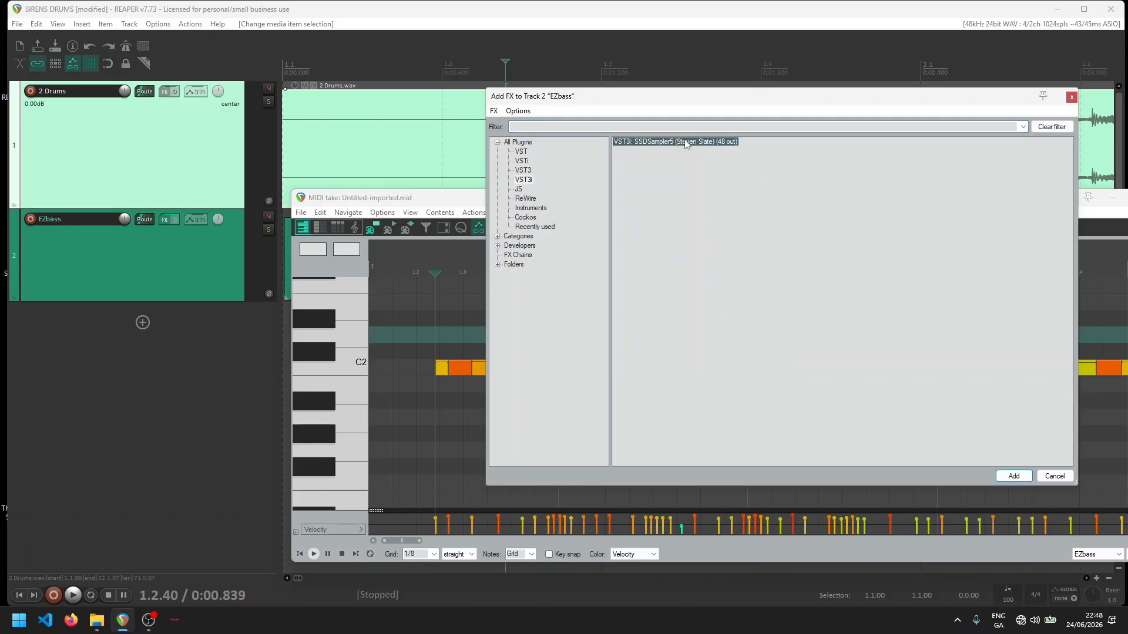
{"action": "double_click", "coordinate": [684, 143]}
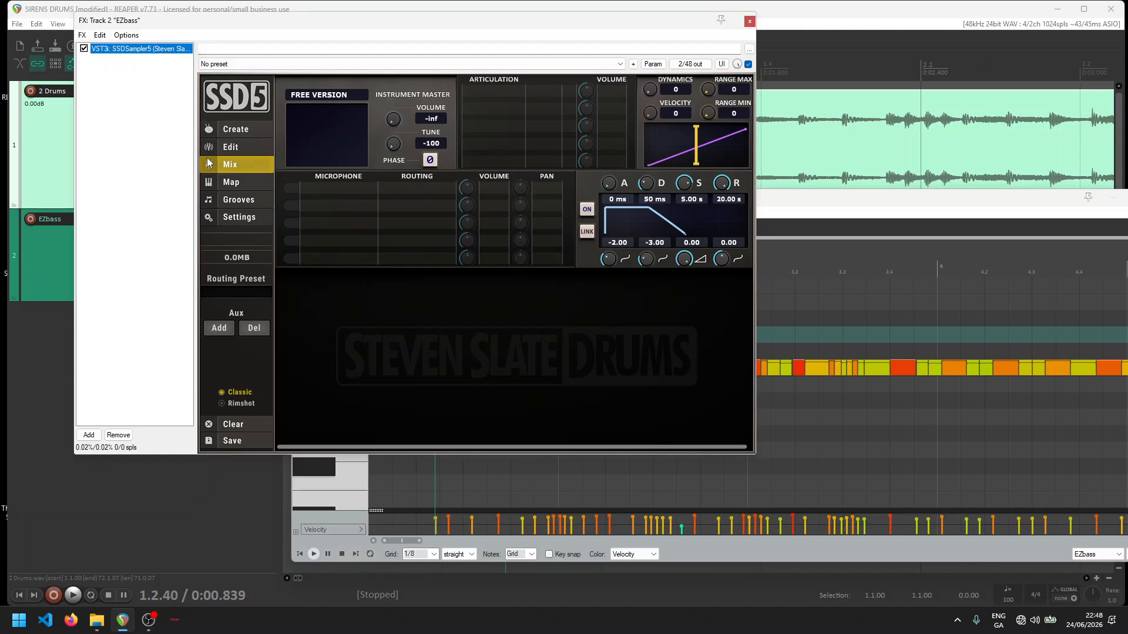
Step: Load the Deluxe 2 Free Hugo kit preset from 01 Rock Kits in SSDSampler5 and close the FX window
{"action": "left_click", "coordinate": [226, 130]}
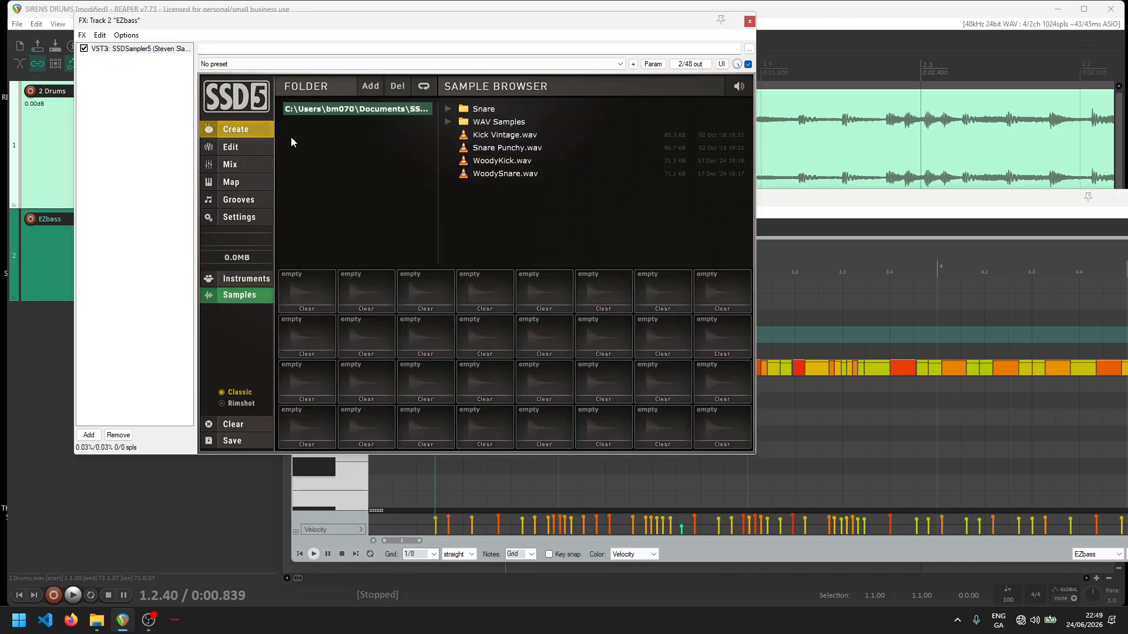
{"action": "left_click", "coordinate": [246, 279]}
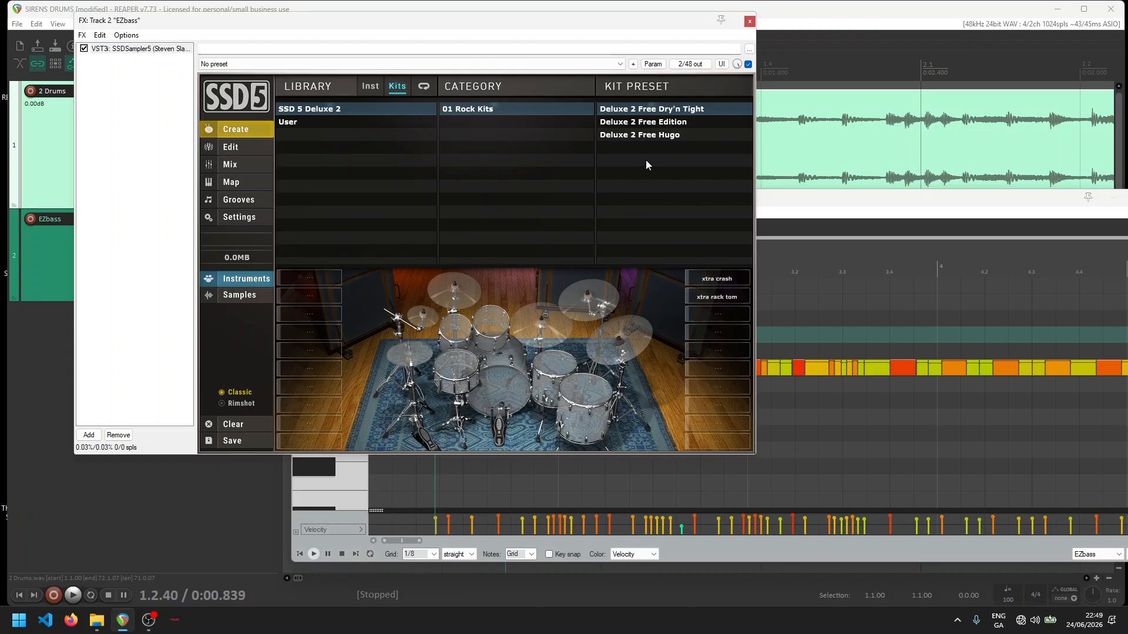
{"action": "left_click", "coordinate": [661, 138]}
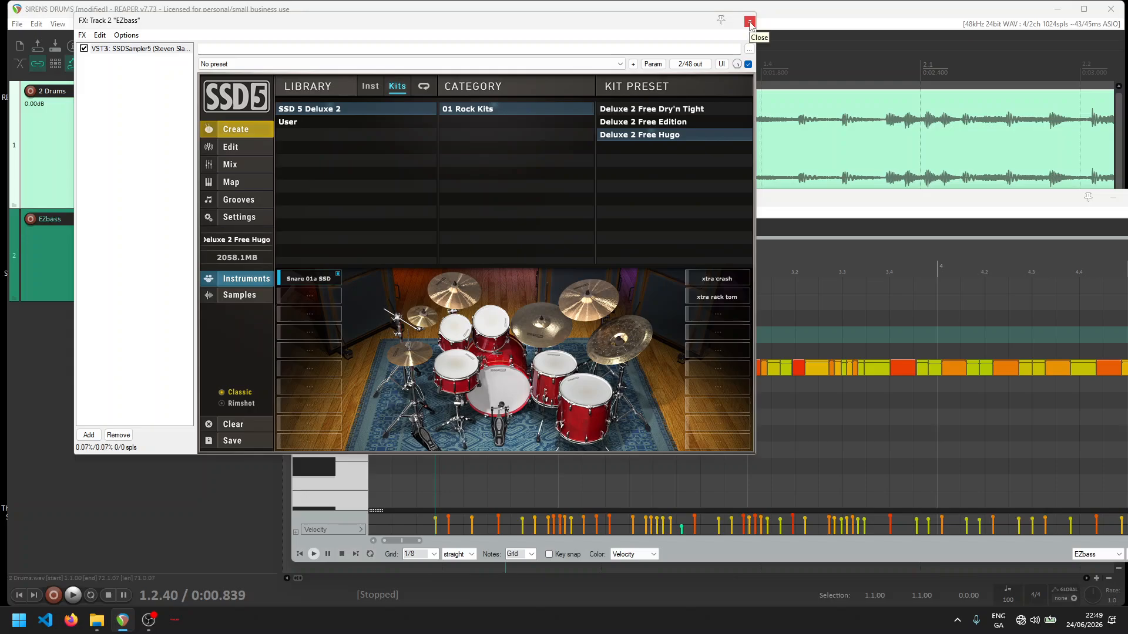
{"action": "left_click", "coordinate": [749, 23]}
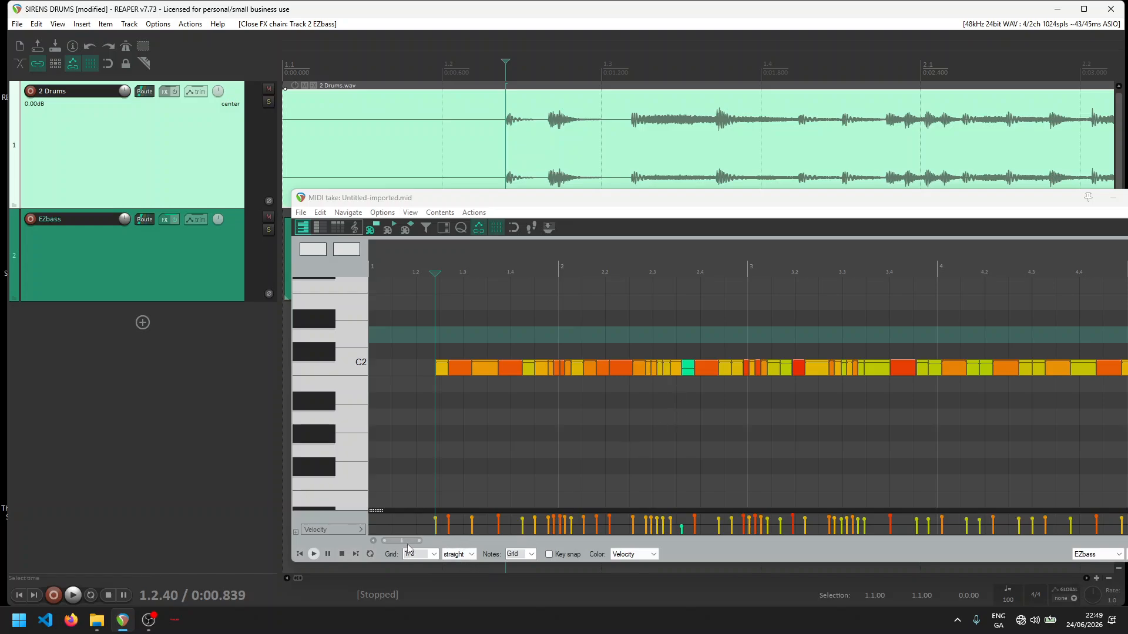
Step: Move four louder notes, from just before bar 6 through the start of bar 7, from C2 up to D2
{"action": "left_click_drag", "start_coordinate": [409, 541], "coordinate": [449, 548]}
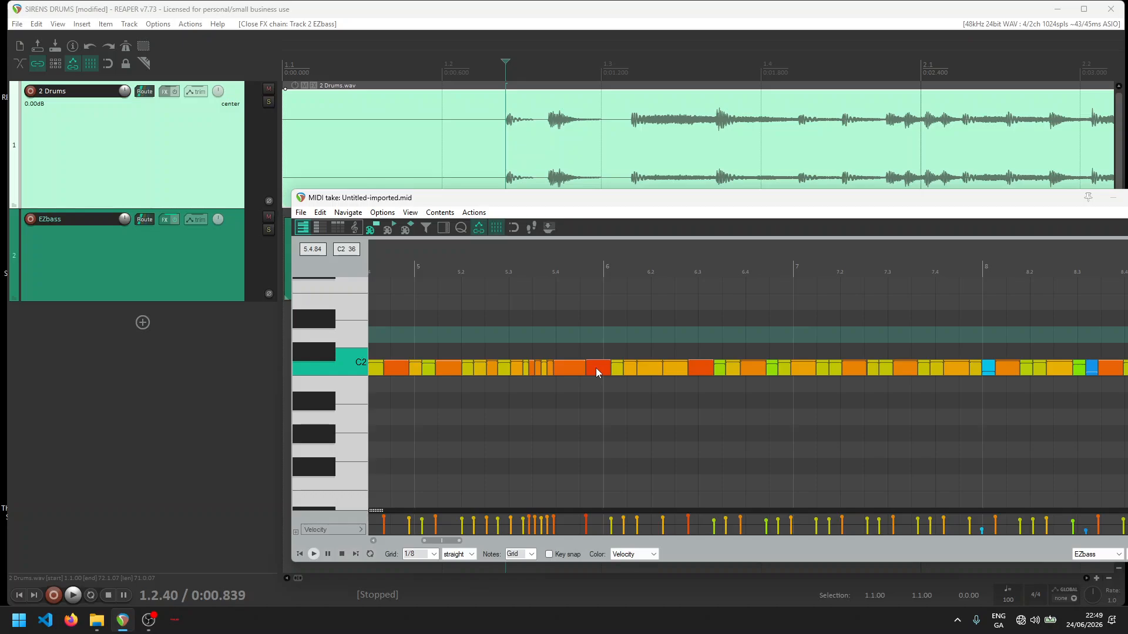
{"action": "left_click_drag", "start_coordinate": [596, 367], "coordinate": [595, 344]}
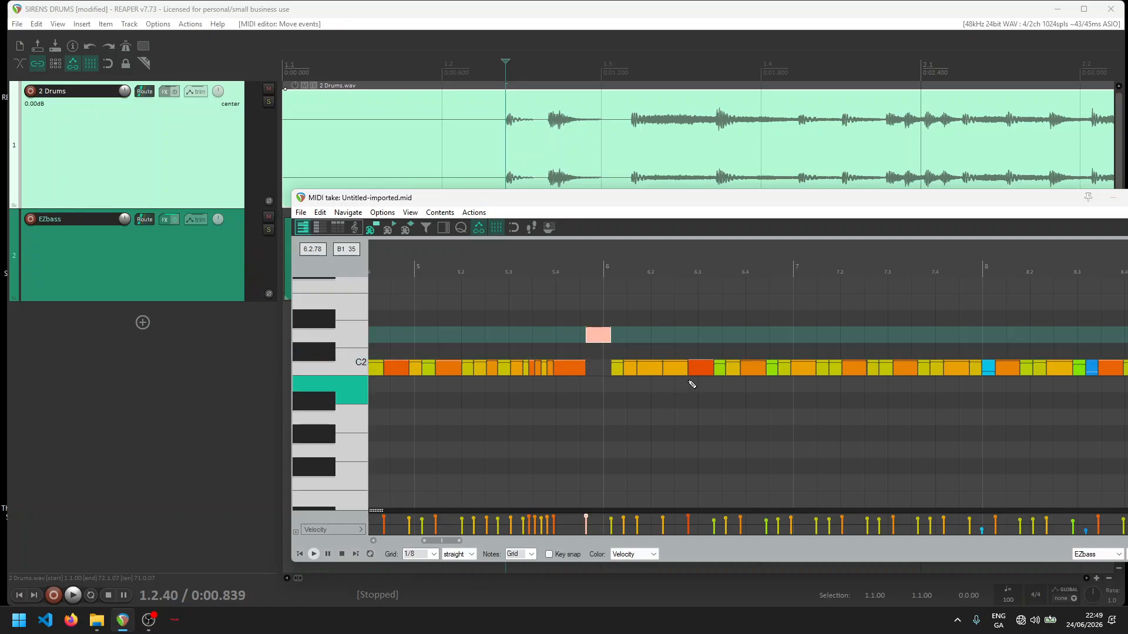
{"action": "left_click_drag", "start_coordinate": [699, 367], "coordinate": [700, 335]}
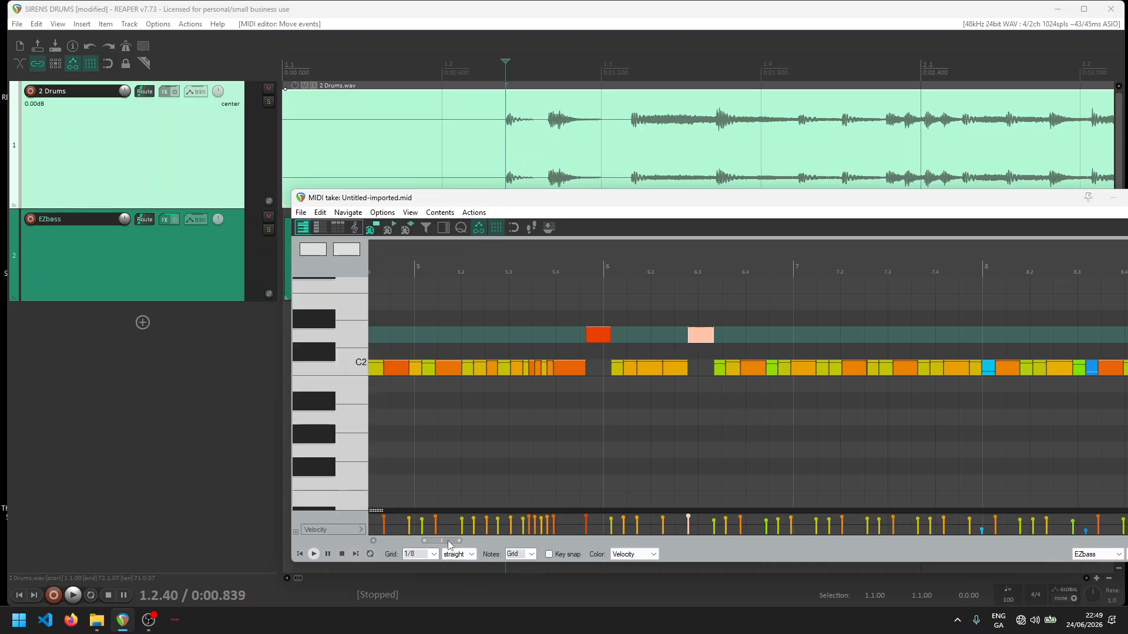
{"action": "left_click_drag", "start_coordinate": [448, 541], "coordinate": [461, 544]}
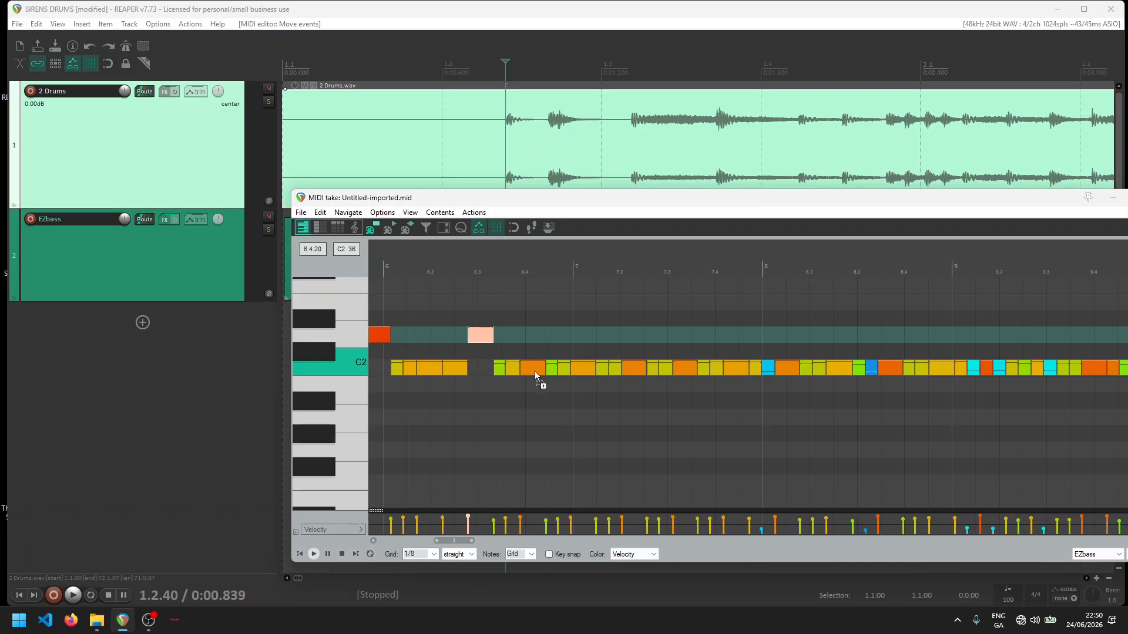
{"action": "left_click_drag", "start_coordinate": [534, 371], "coordinate": [534, 335]}
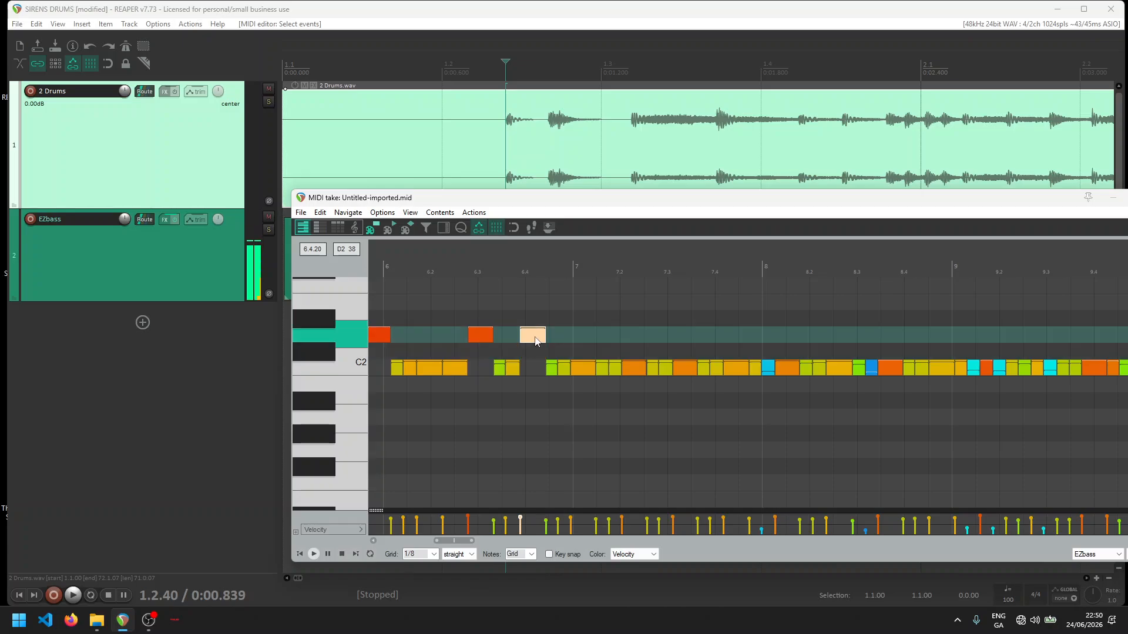
{"action": "left_click_drag", "start_coordinate": [671, 339], "coordinate": [520, 340]}
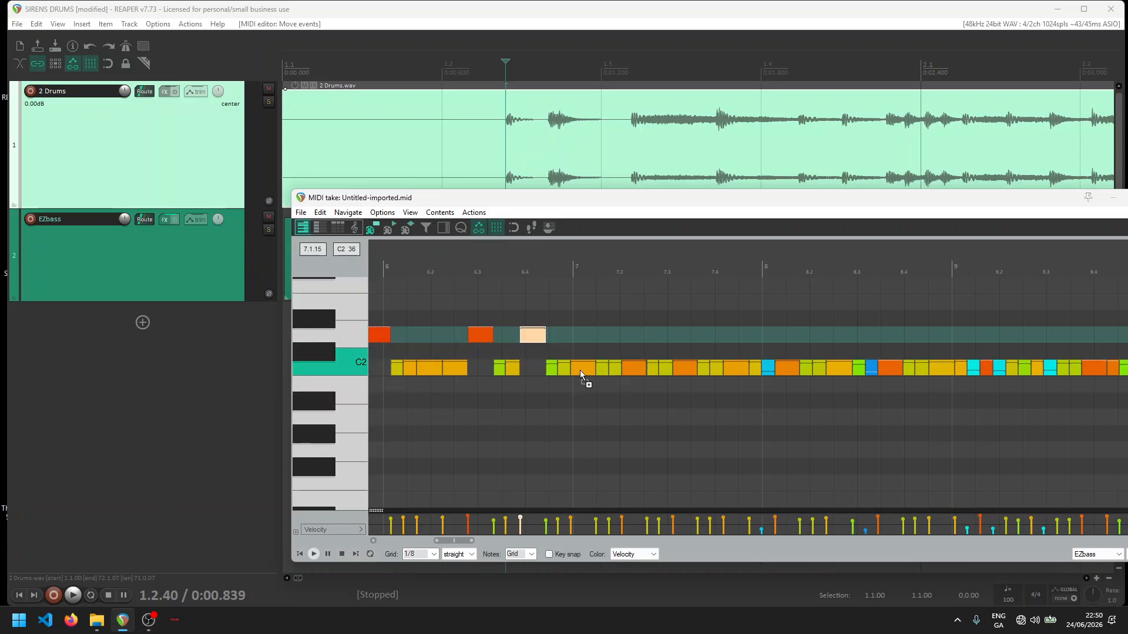
{"action": "left_click_drag", "start_coordinate": [582, 371], "coordinate": [583, 336]}
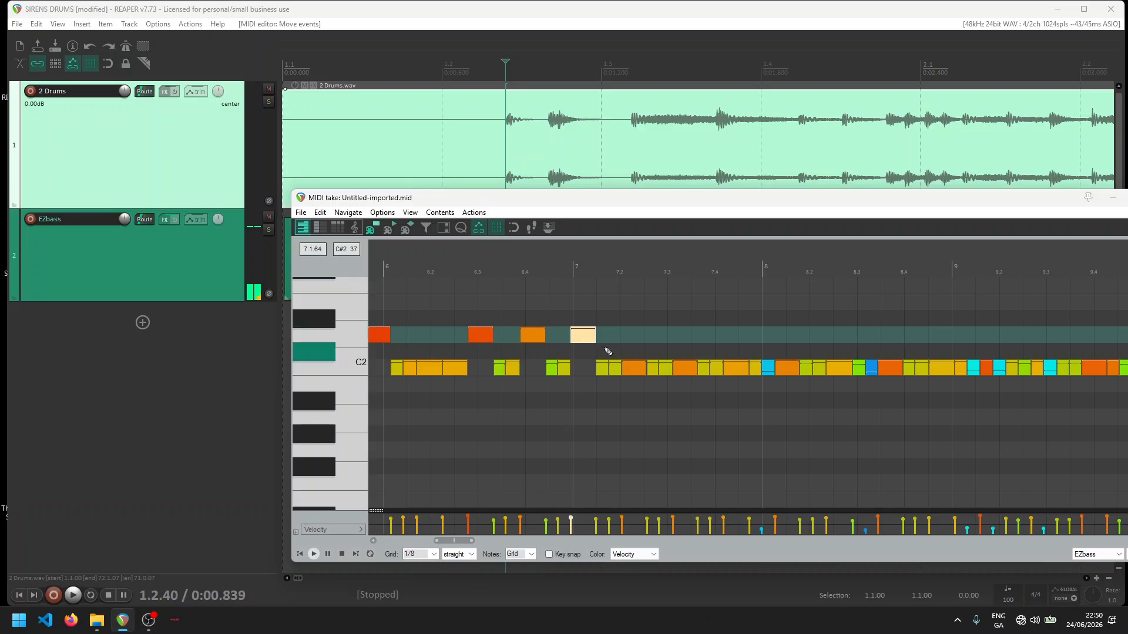
Step: Move the louder, longer notes of bars 7 and 8 and the short orange note early in bar 9 from C2 to D2
{"action": "left_click", "coordinate": [639, 373]}
{"action": "left_click_drag", "start_coordinate": [639, 373], "coordinate": [639, 339]}
{"action": "left_click", "coordinate": [685, 370]}
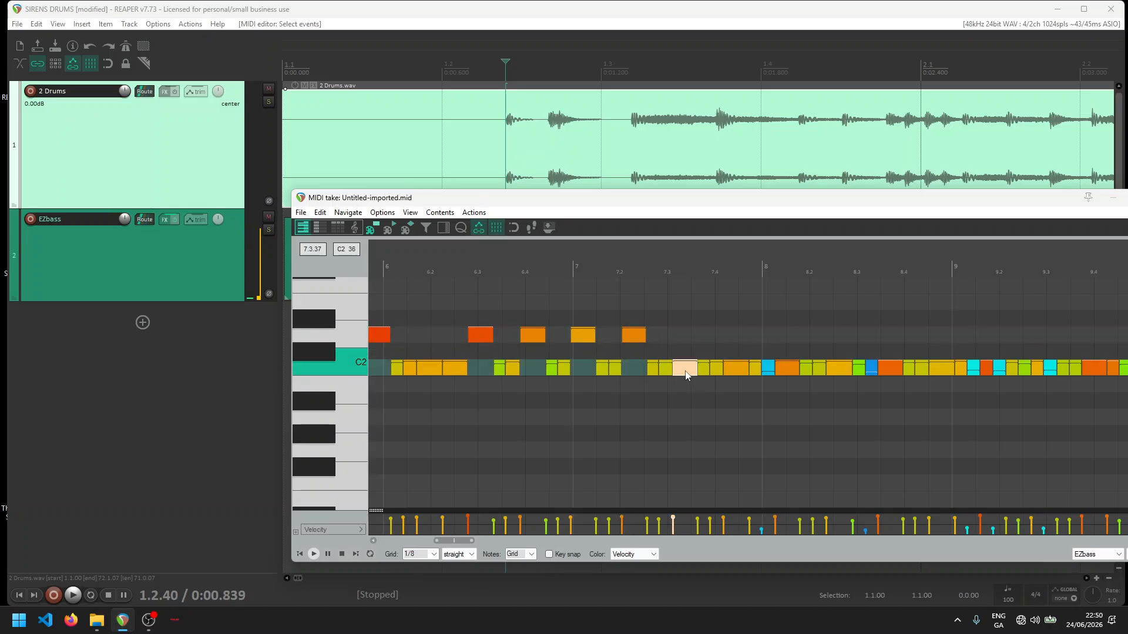
{"action": "left_click_drag", "start_coordinate": [685, 370], "coordinate": [727, 339]}
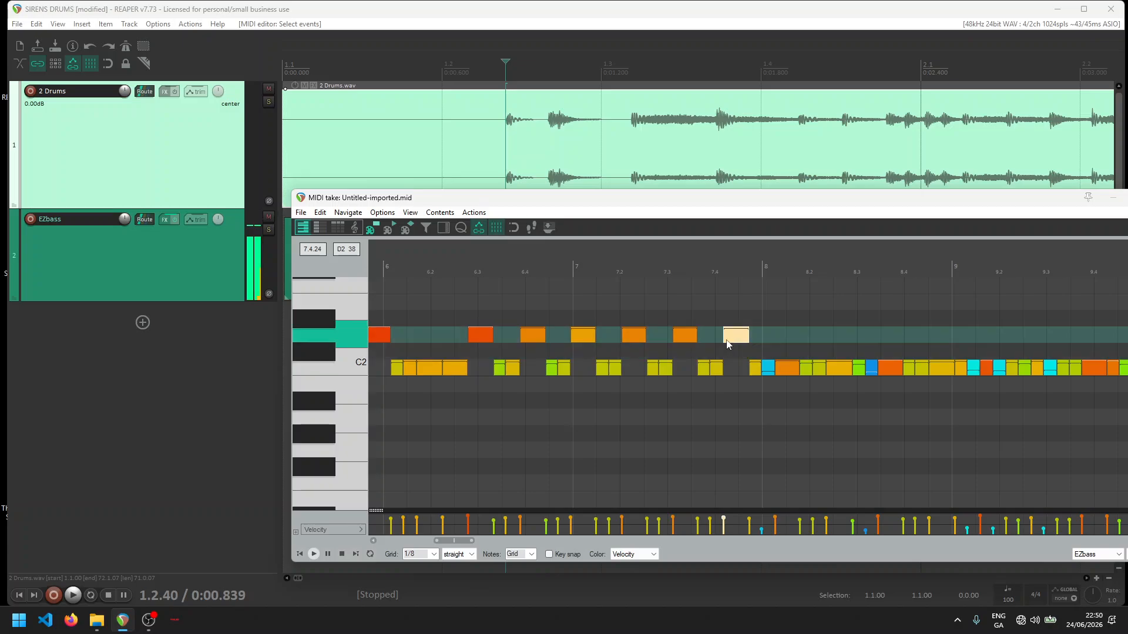
{"action": "left_click", "coordinate": [786, 372]}
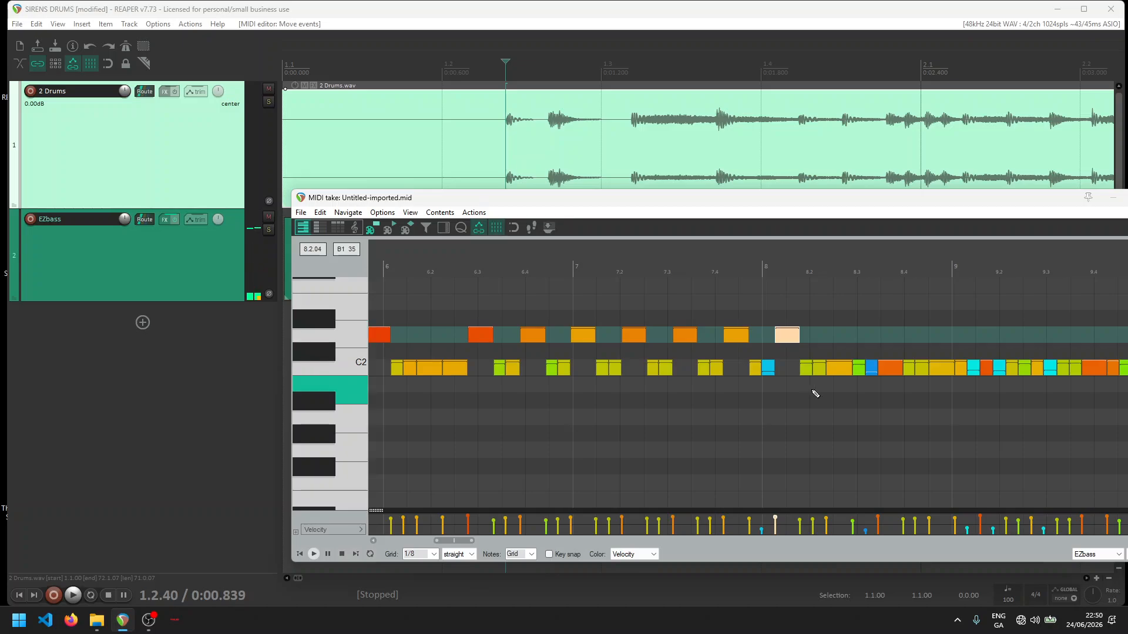
{"action": "left_click_drag", "start_coordinate": [842, 375], "coordinate": [842, 340]}
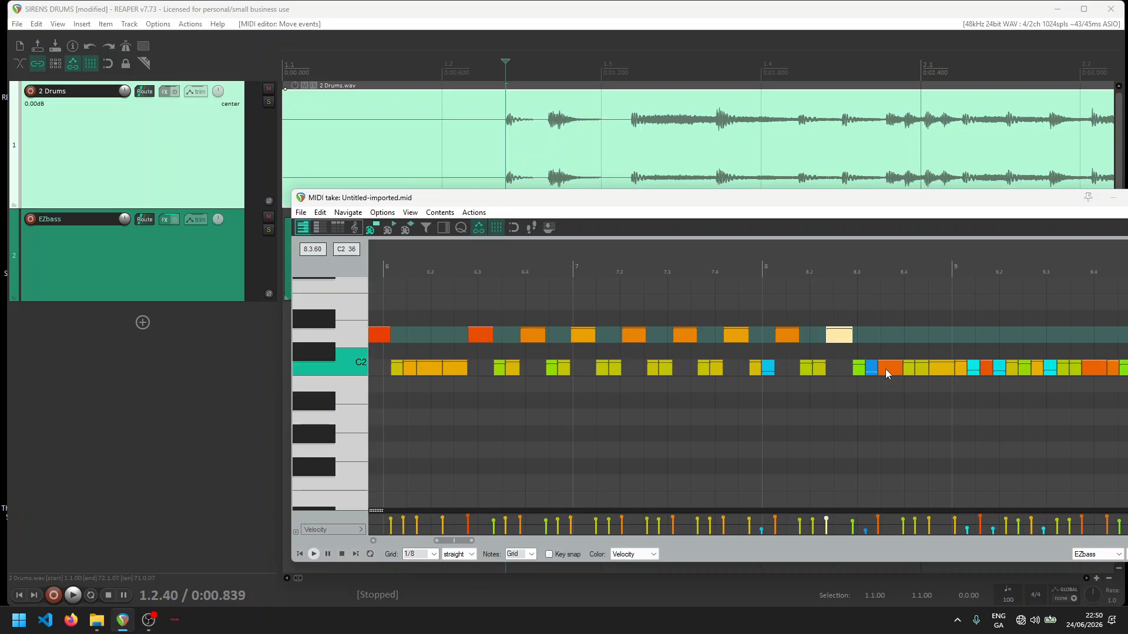
{"action": "left_click_drag", "start_coordinate": [886, 369], "coordinate": [881, 338]}
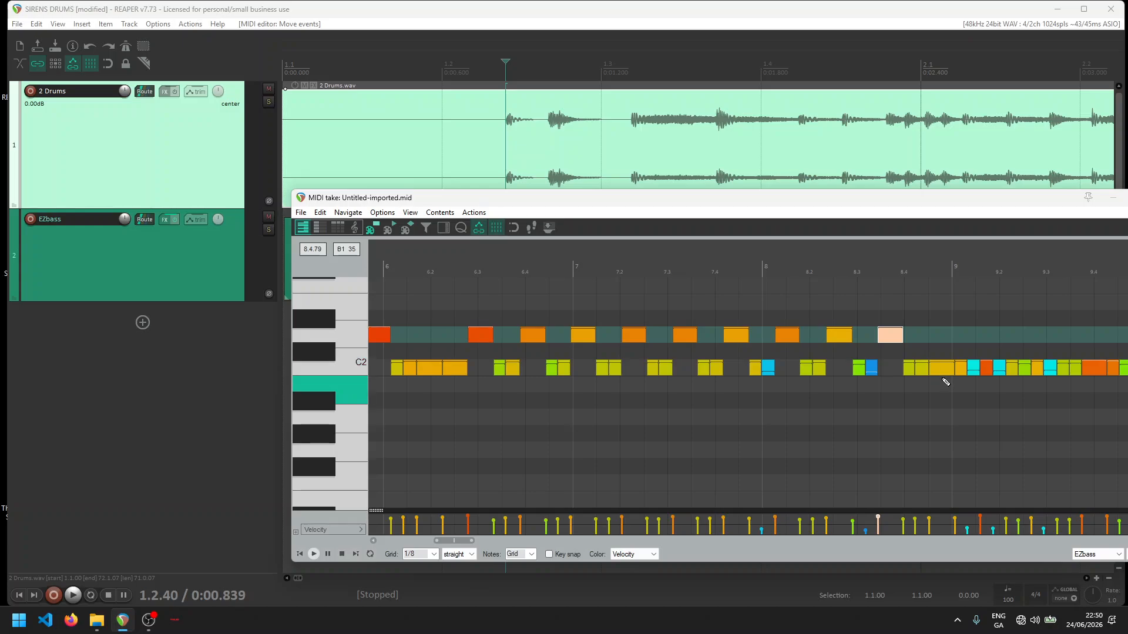
{"action": "left_click_drag", "start_coordinate": [942, 368], "coordinate": [986, 343]}
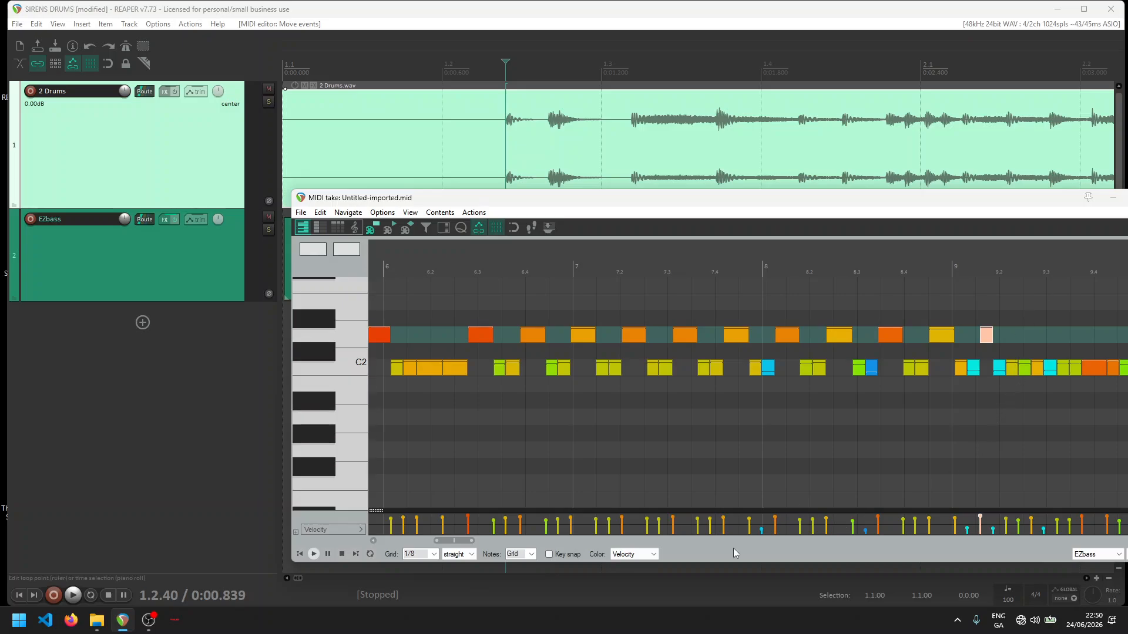
Step: Move six louder notes, from beat 3 of bar 9 through beat 2 of bar 11, from C2 up to D2
{"action": "left_click_drag", "start_coordinate": [456, 544], "coordinate": [476, 544]}
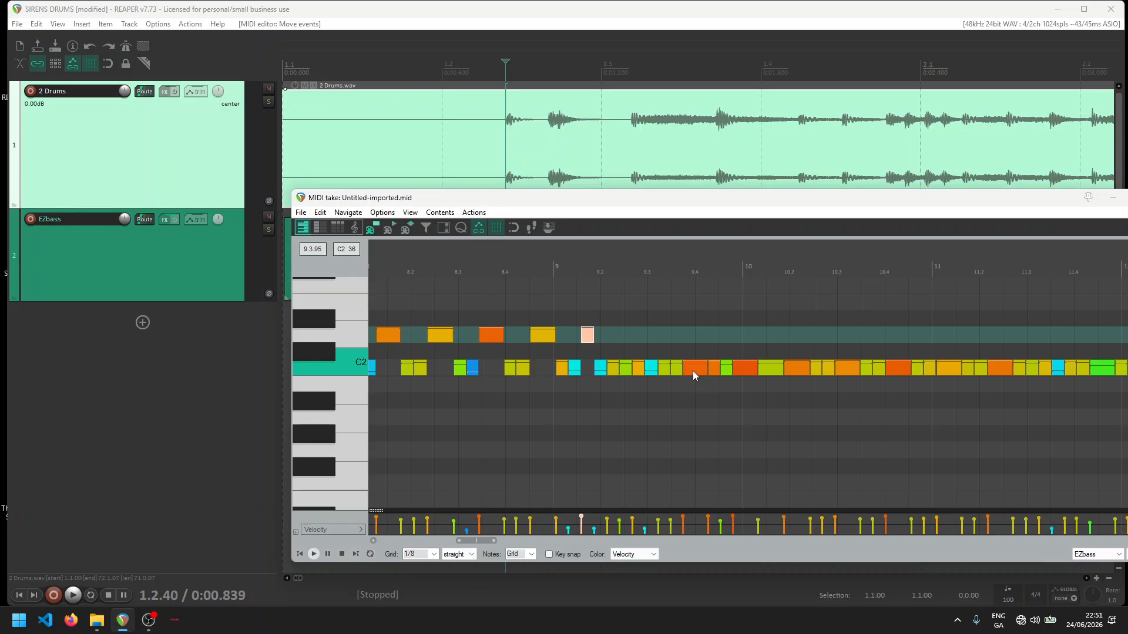
{"action": "left_click_drag", "start_coordinate": [693, 371], "coordinate": [693, 338]}
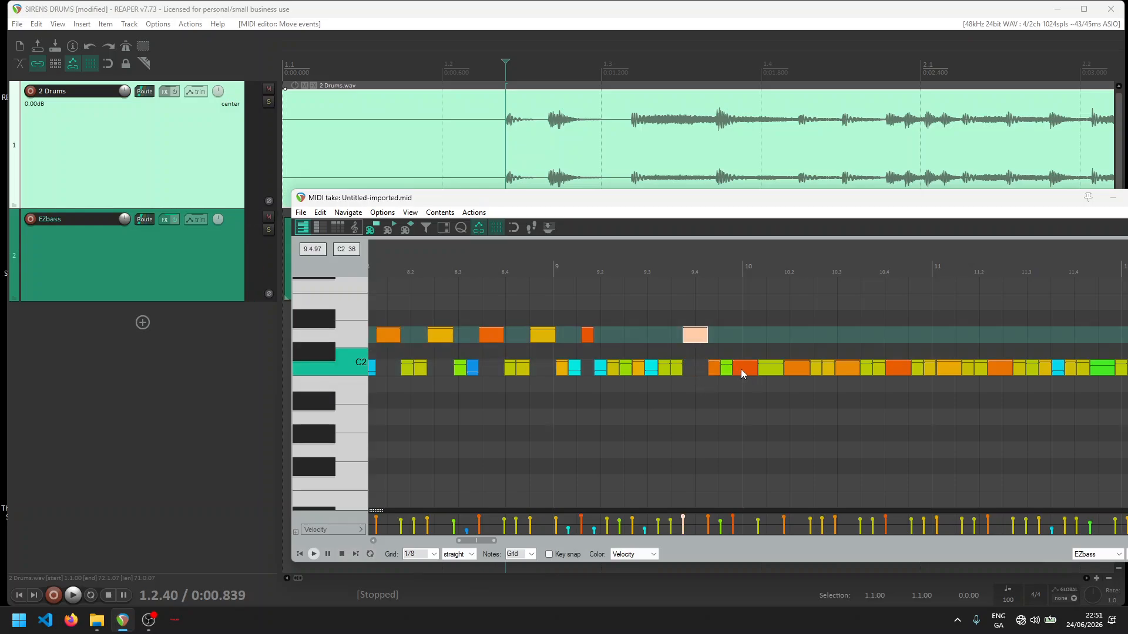
{"action": "left_click_drag", "start_coordinate": [741, 368], "coordinate": [745, 341]}
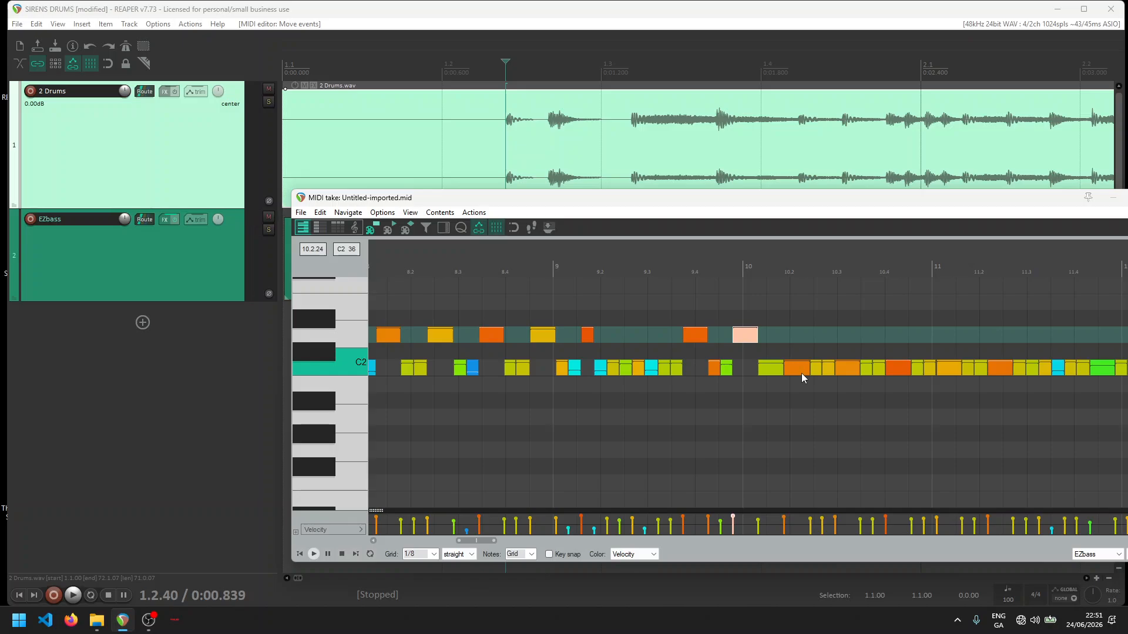
{"action": "left_click_drag", "start_coordinate": [801, 373], "coordinate": [844, 340]}
{"action": "left_click_drag", "start_coordinate": [900, 370], "coordinate": [900, 338]}
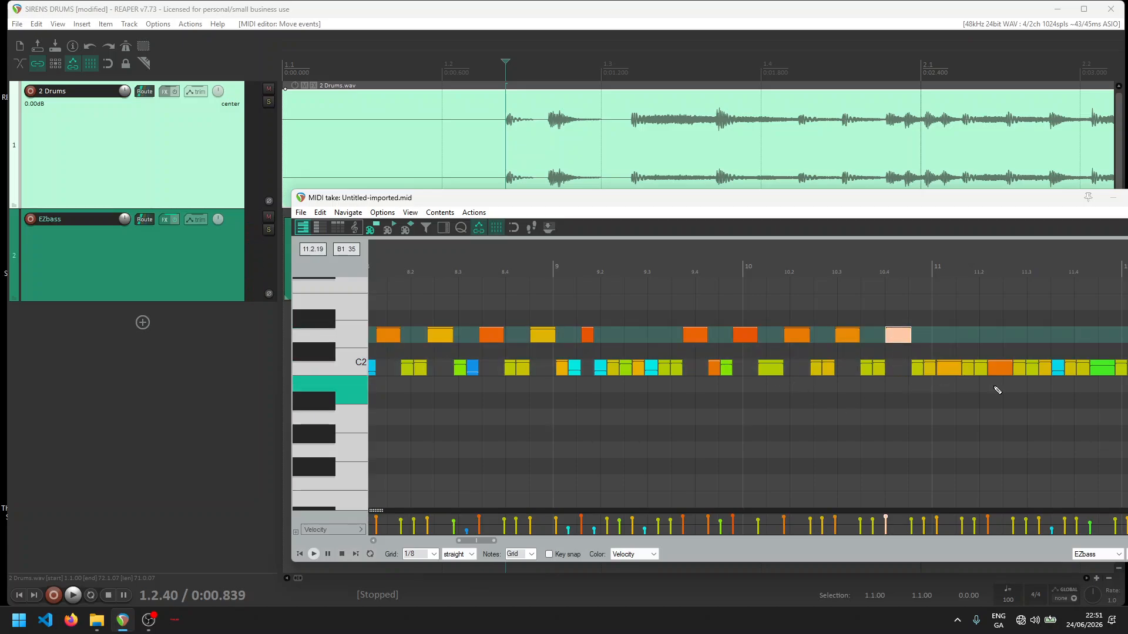
{"action": "left_click_drag", "start_coordinate": [999, 370], "coordinate": [991, 342]}
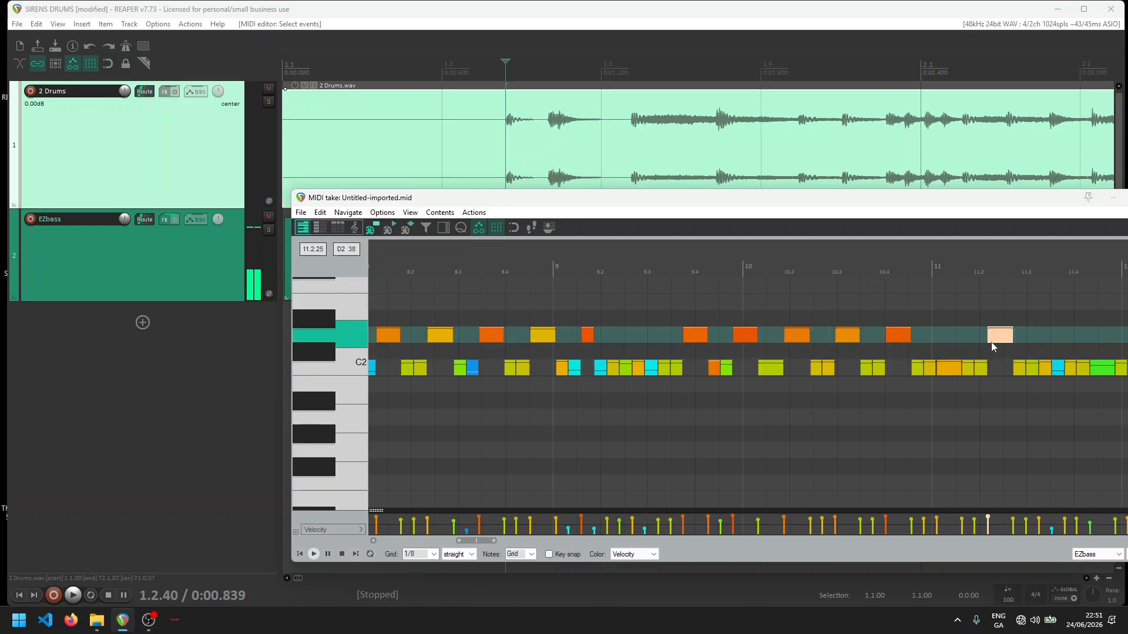
Step: Move the long note at the start of bar 11 from C2 to D2 and place the edit cursor just before bar 11
{"action": "left_click", "coordinate": [946, 369]}
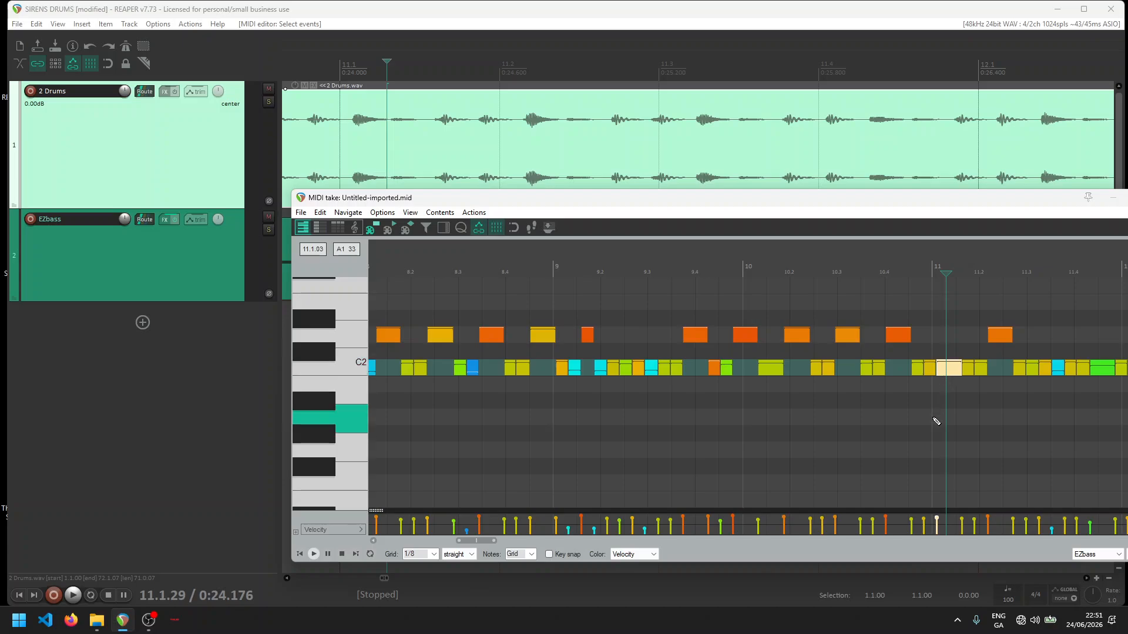
{"action": "left_click_drag", "start_coordinate": [945, 376], "coordinate": [944, 339]}
{"action": "left_click", "coordinate": [947, 331]}
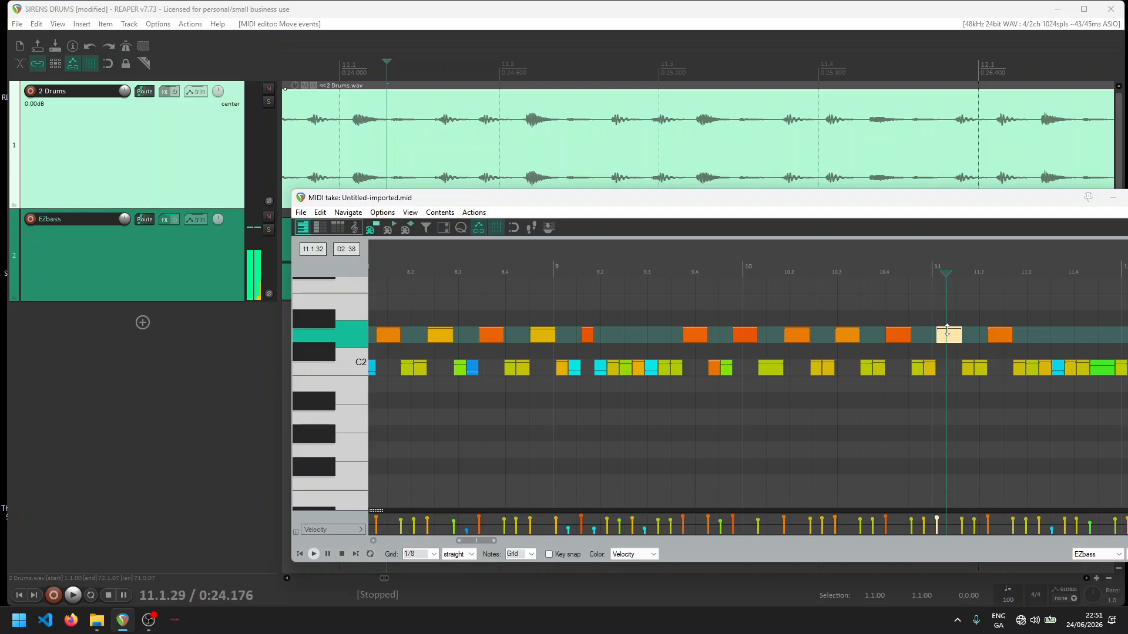
{"action": "left_click", "coordinate": [947, 330]}
{"action": "left_click", "coordinate": [950, 342]}
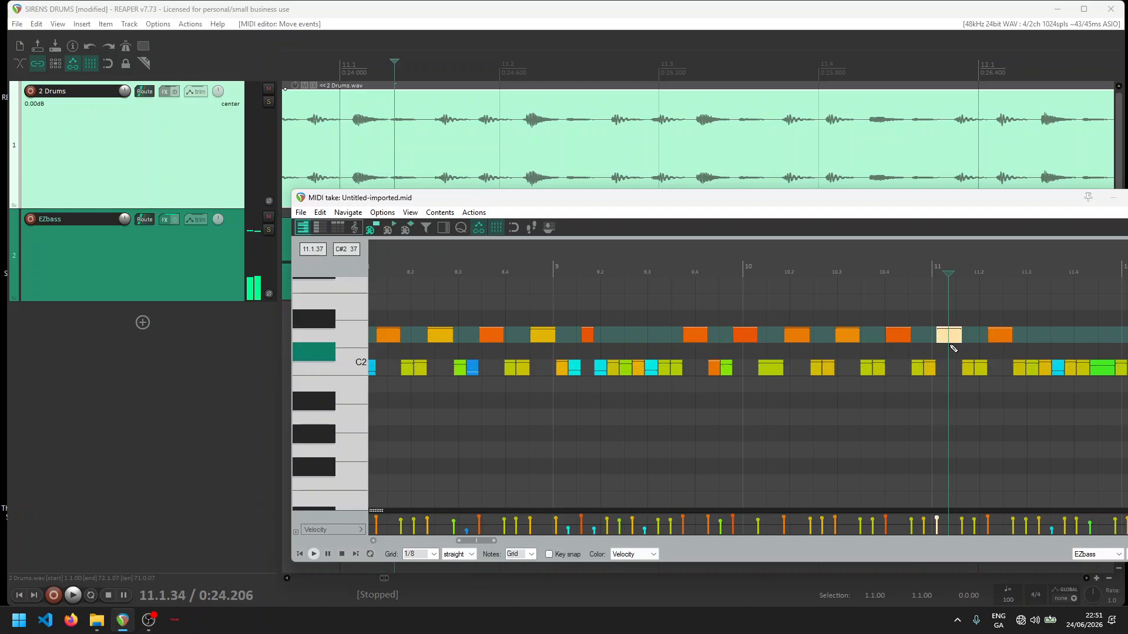
{"action": "left_click", "coordinate": [932, 347]}
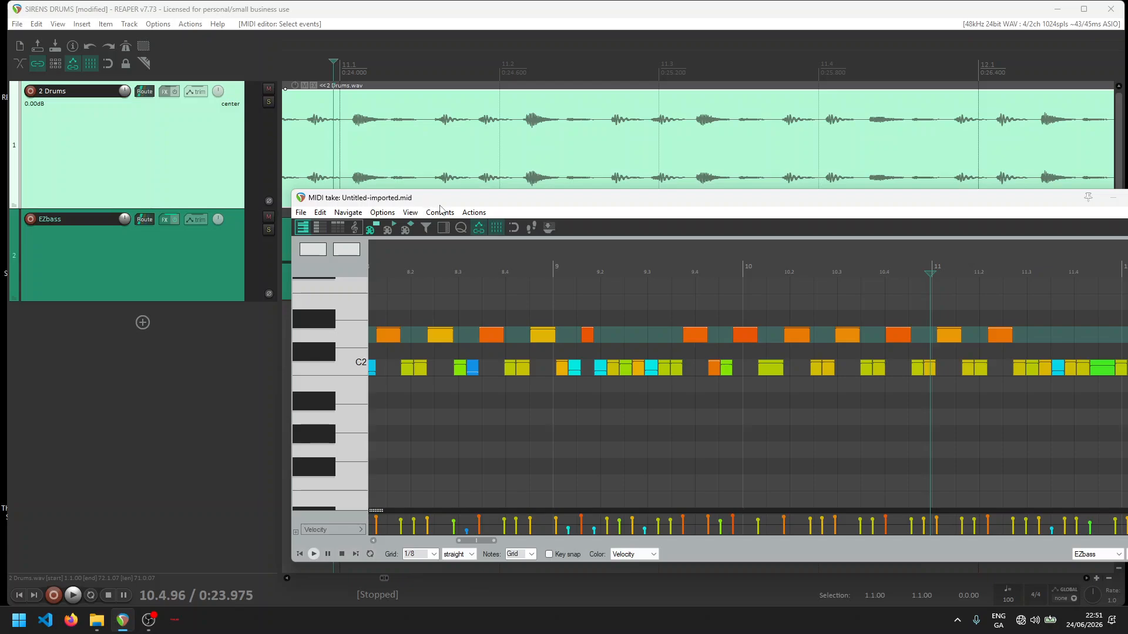
Step: Return to the project start and move the two louder notes in bar 1 and the one near beat 2 of bar 2 up to D2
{"action": "left_click_drag", "start_coordinate": [439, 202], "coordinate": [330, 239]}
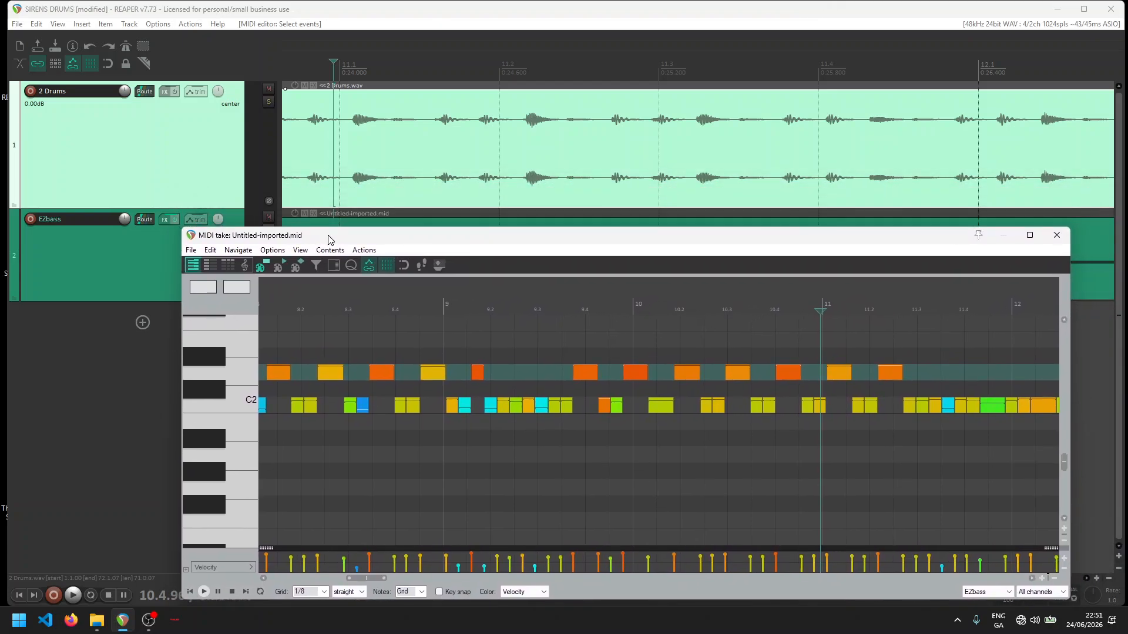
{"action": "key", "text": "Home"}
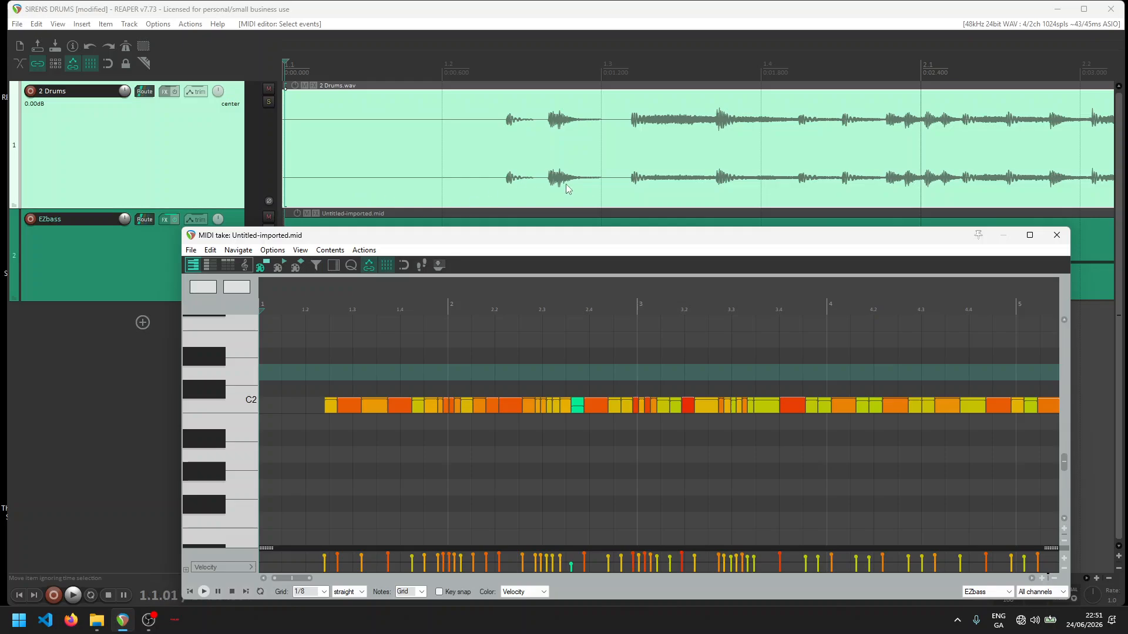
{"action": "left_click", "coordinate": [442, 177]}
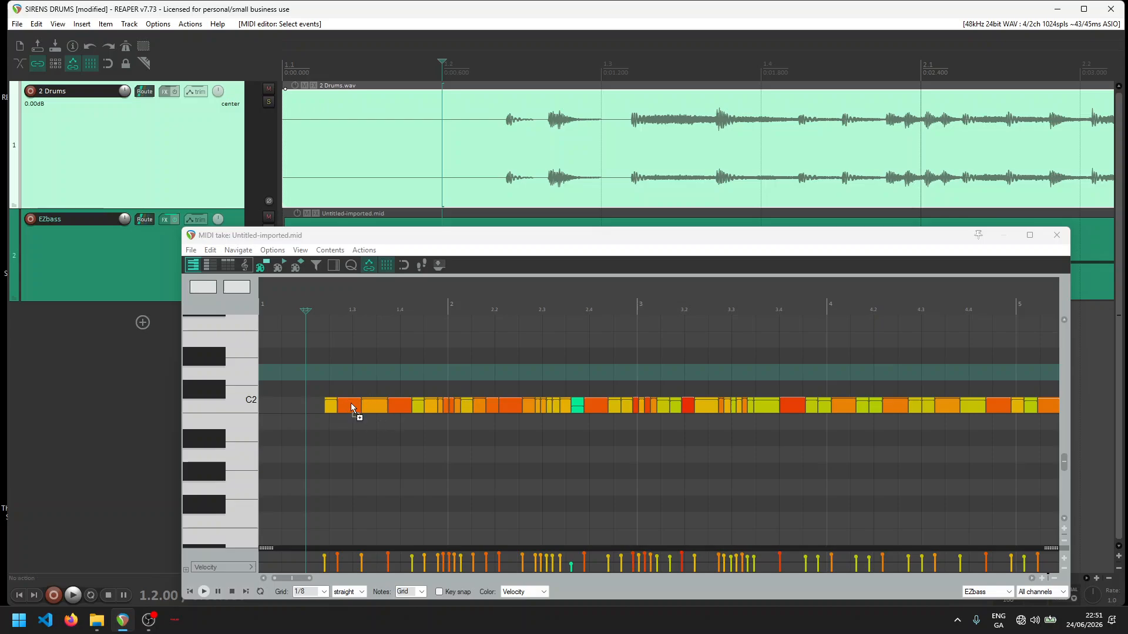
{"action": "left_click_drag", "start_coordinate": [347, 407], "coordinate": [349, 376]}
{"action": "left_click_drag", "start_coordinate": [397, 411], "coordinate": [397, 378]}
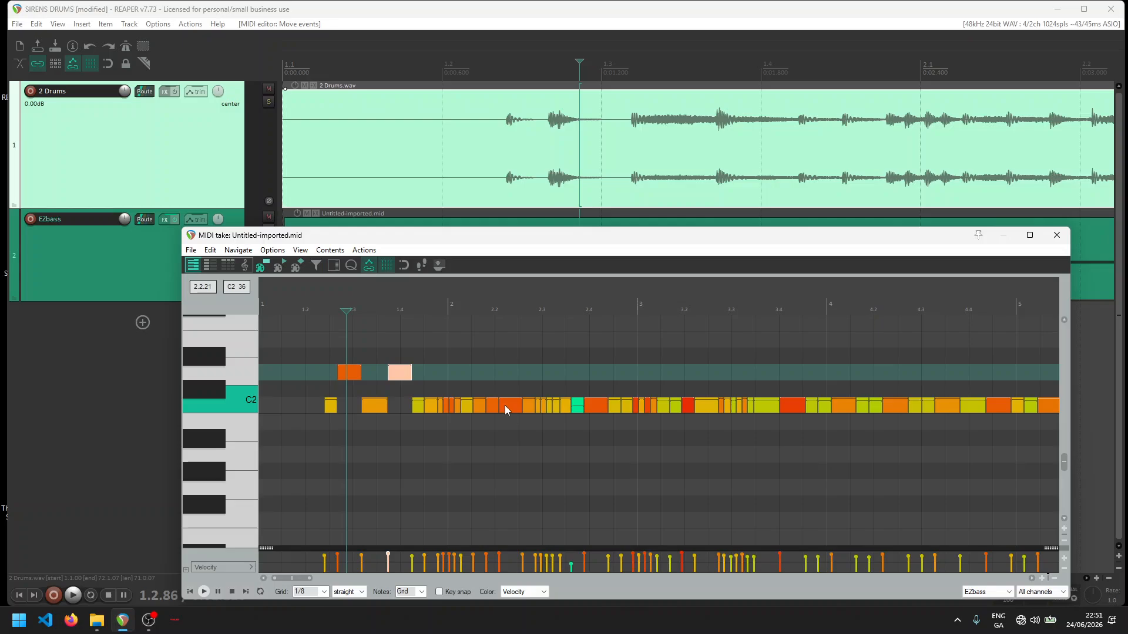
{"action": "left_click_drag", "start_coordinate": [504, 405], "coordinate": [504, 379]}
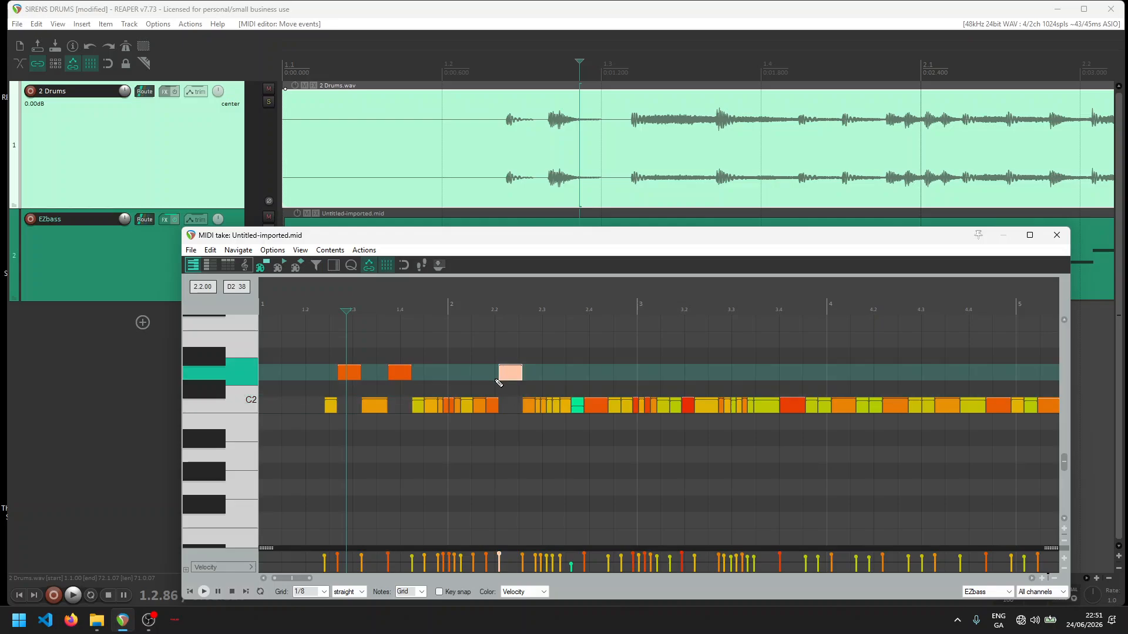
Step: Place the edit cursor on the drum hit just before beat 4 of bar 2 and move the matching note up to D2
{"action": "left_click", "coordinate": [500, 382]}
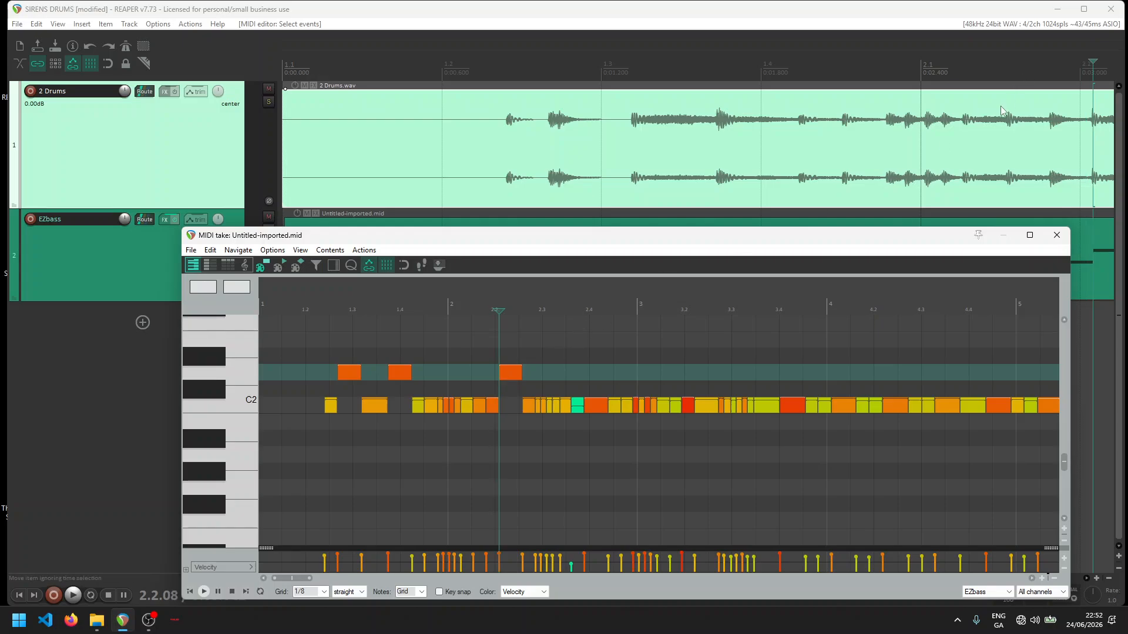
{"action": "scroll", "coordinate": [1036, 160], "scroll_direction": "down", "scroll_amount": 3}
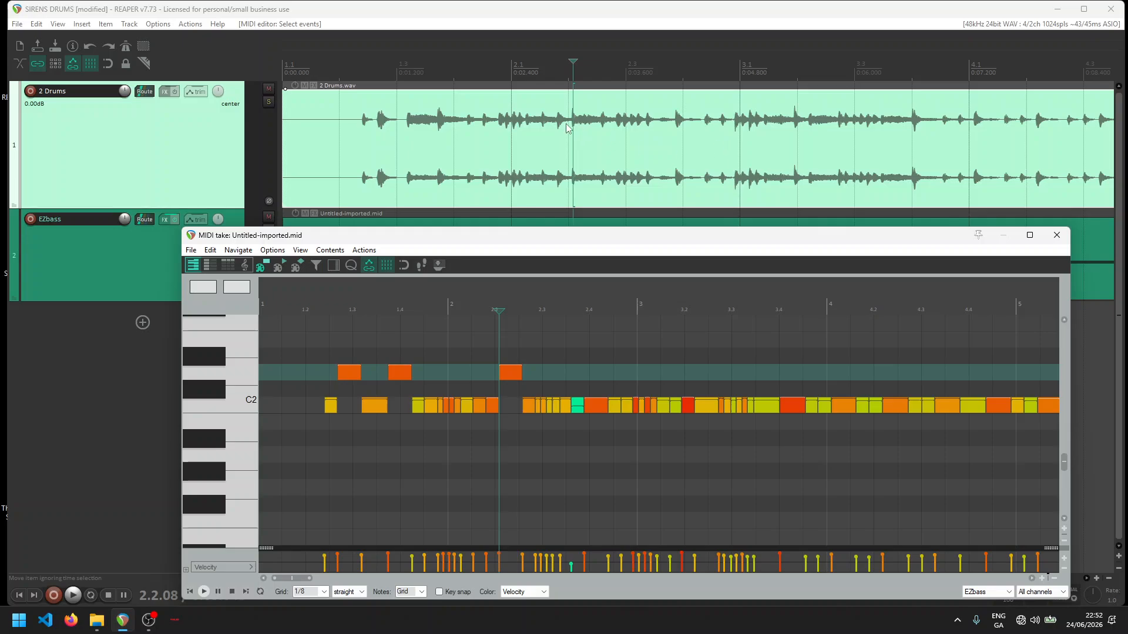
{"action": "left_click", "coordinate": [571, 126]}
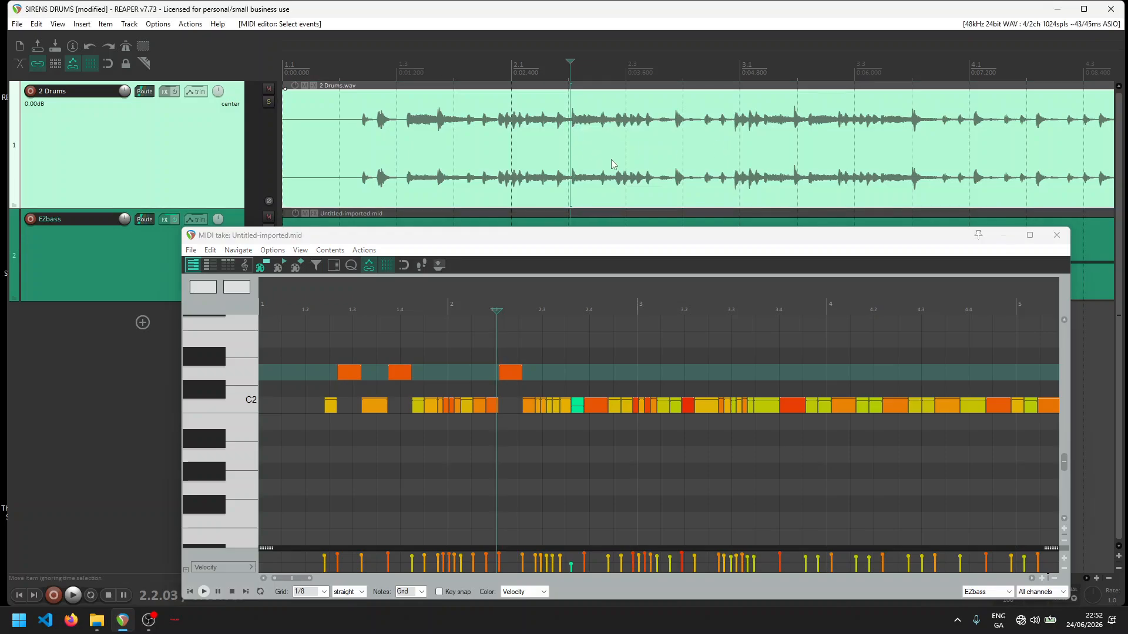
{"action": "left_click", "coordinate": [675, 120]}
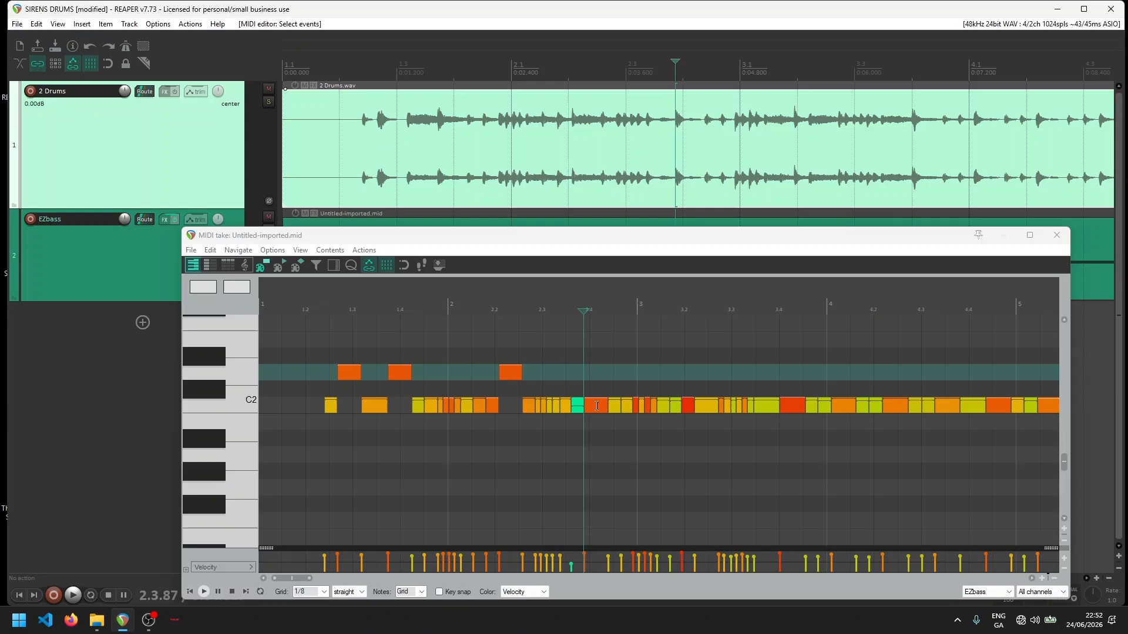
{"action": "left_click_drag", "start_coordinate": [596, 405], "coordinate": [596, 373]}
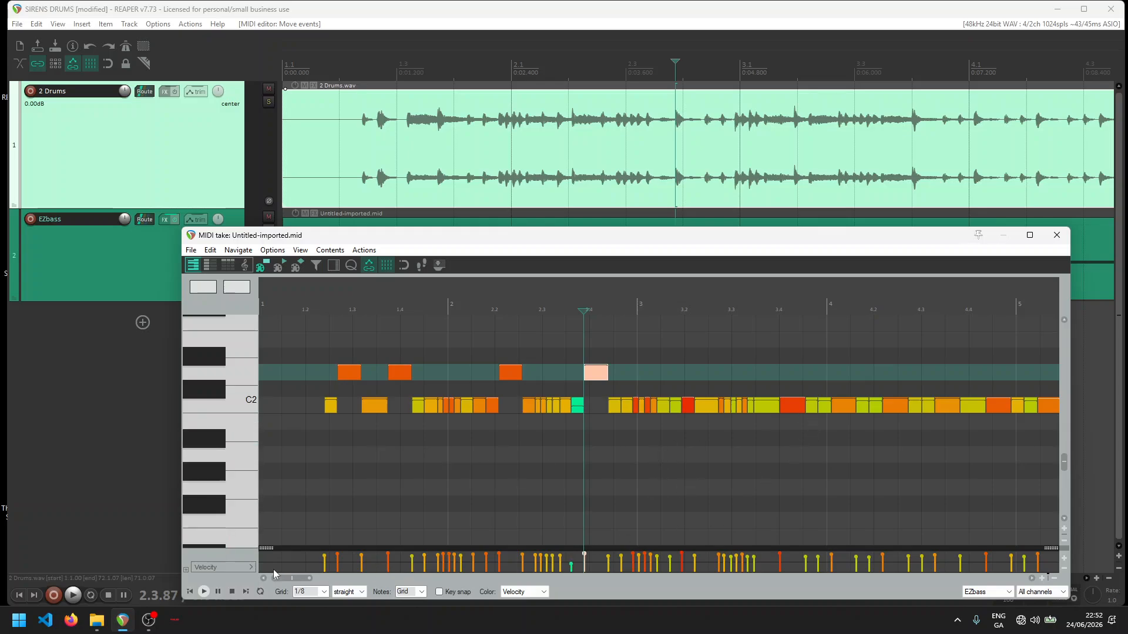
Step: Move the orange note just before bar 5 and the long orange note before beat 2 of bar 5 from C2 to D2
{"action": "left_click_drag", "start_coordinate": [286, 581], "coordinate": [327, 599]}
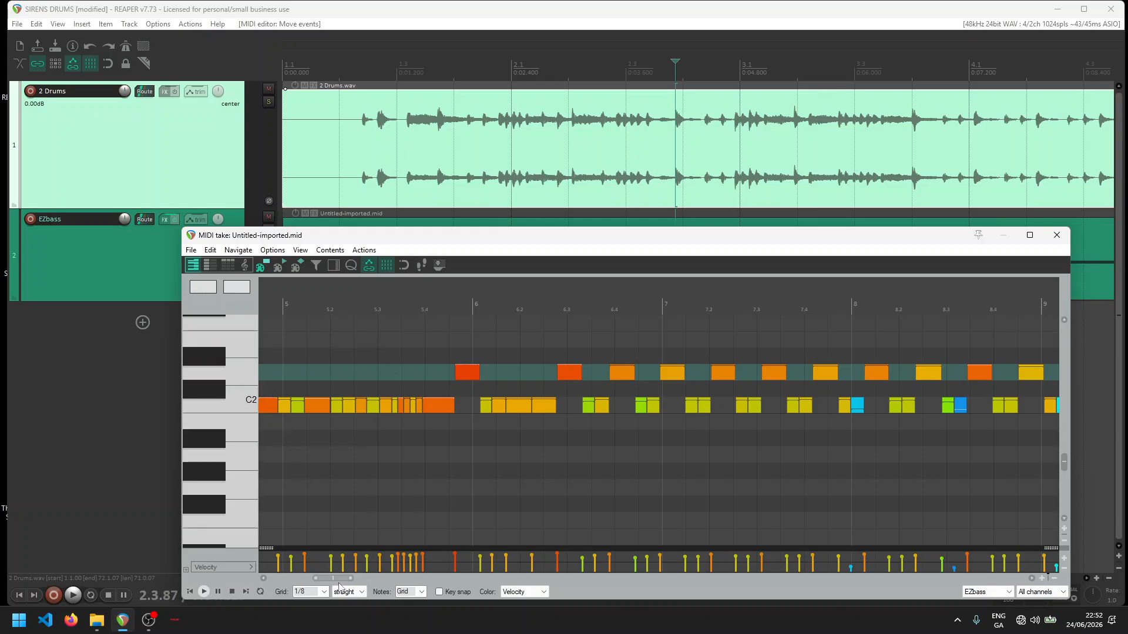
{"action": "left_click_drag", "start_coordinate": [340, 579], "coordinate": [332, 579]}
{"action": "left_click", "coordinate": [387, 407]}
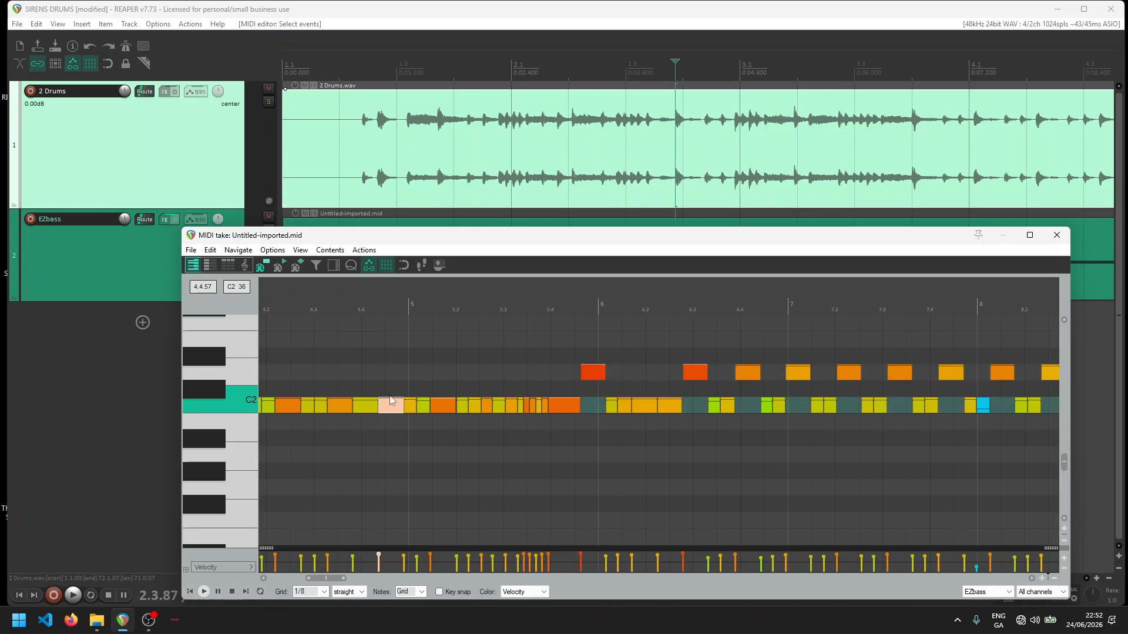
{"action": "left_click_drag", "start_coordinate": [391, 397], "coordinate": [395, 376]}
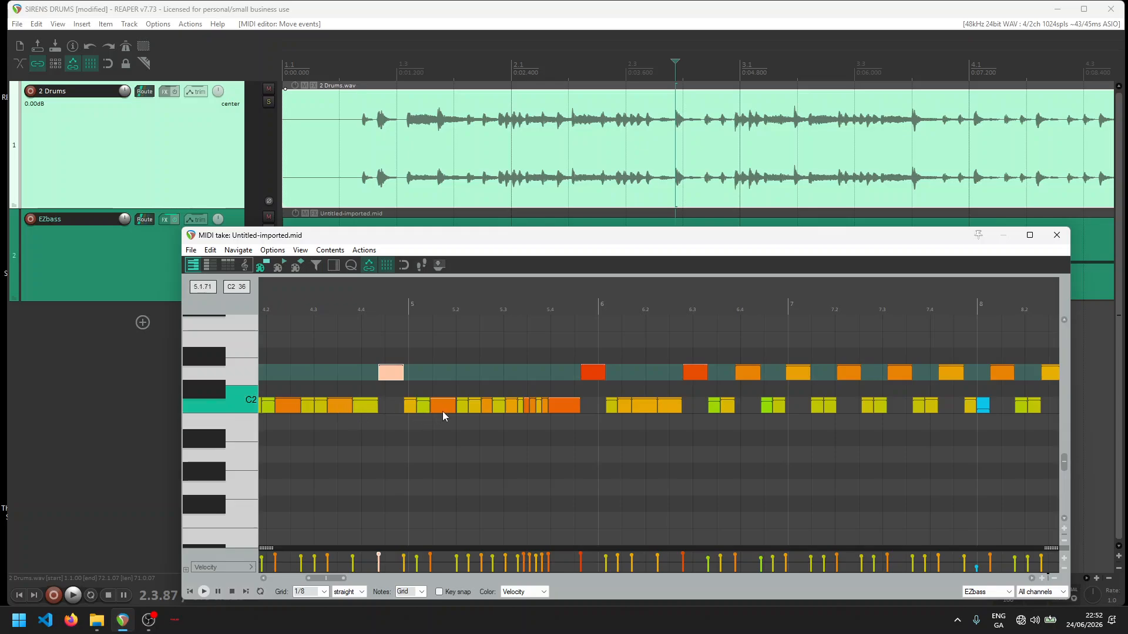
{"action": "left_click_drag", "start_coordinate": [442, 411], "coordinate": [447, 379]}
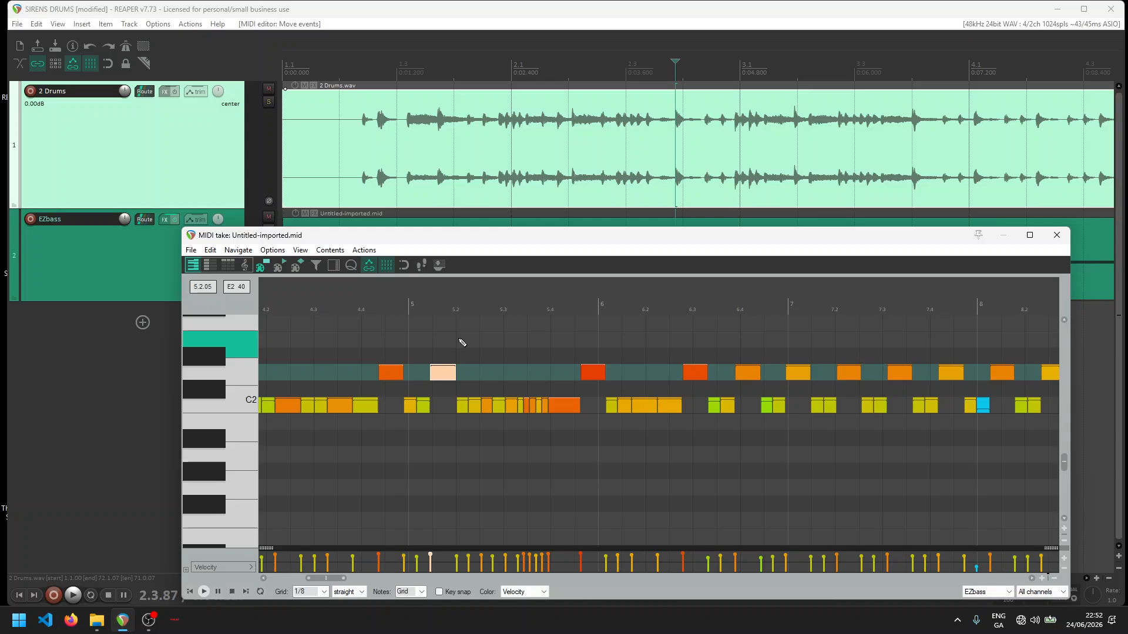
Step: Play the drums from bar 2, then replay from the D2 note near the end of bar 4 through bar 9
{"action": "key", "text": "space"}
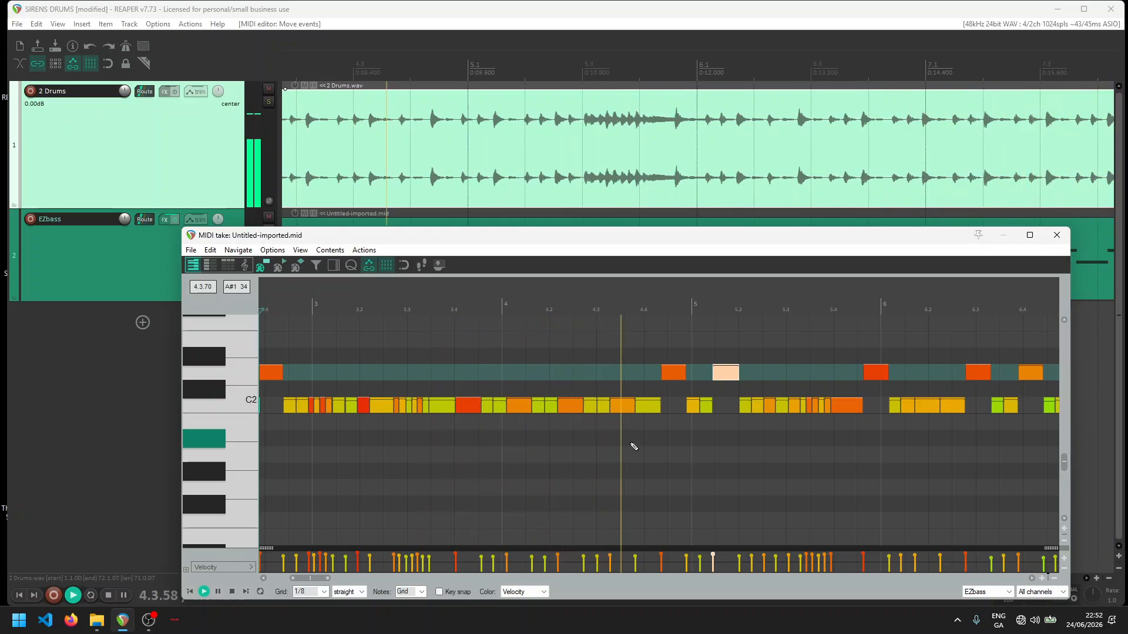
{"action": "key", "text": "space"}
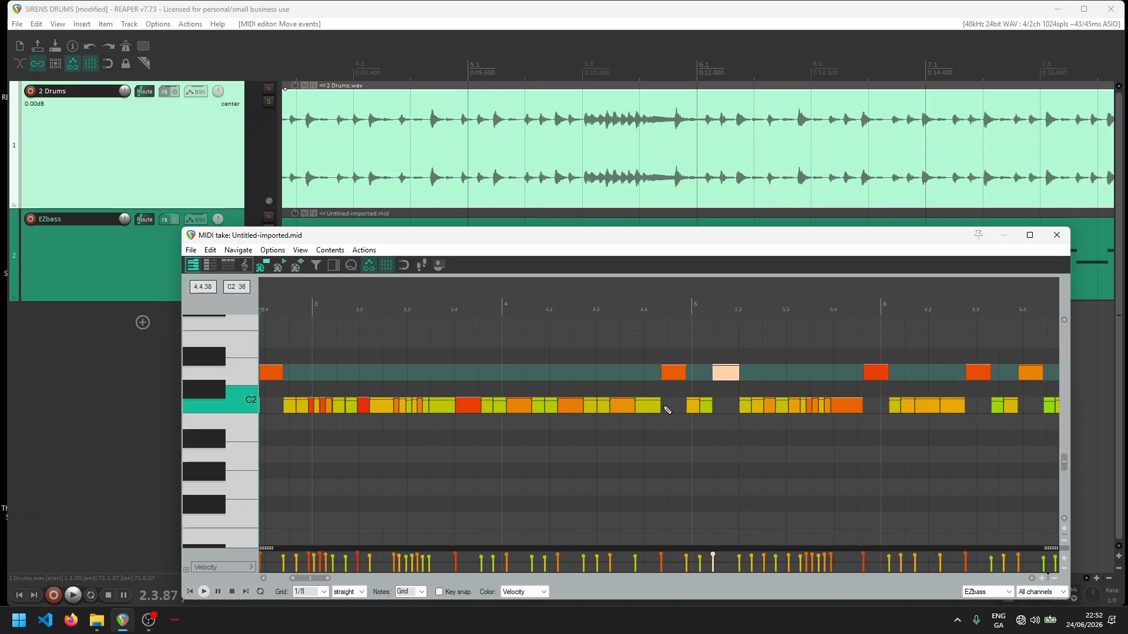
{"action": "left_click", "coordinate": [659, 386]}
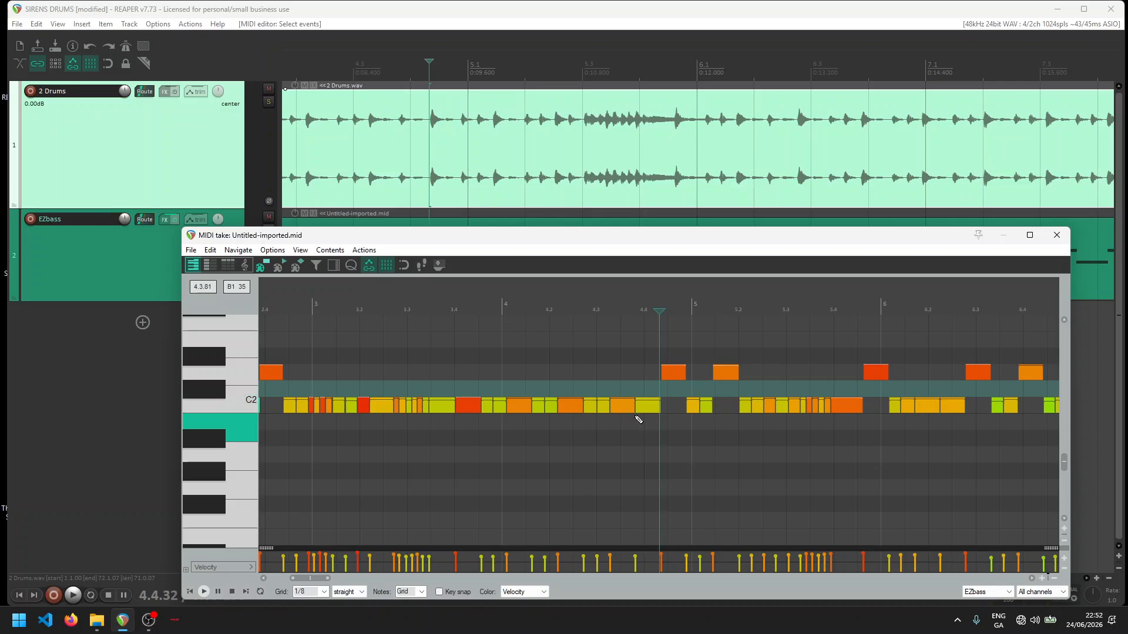
{"action": "key", "text": "space"}
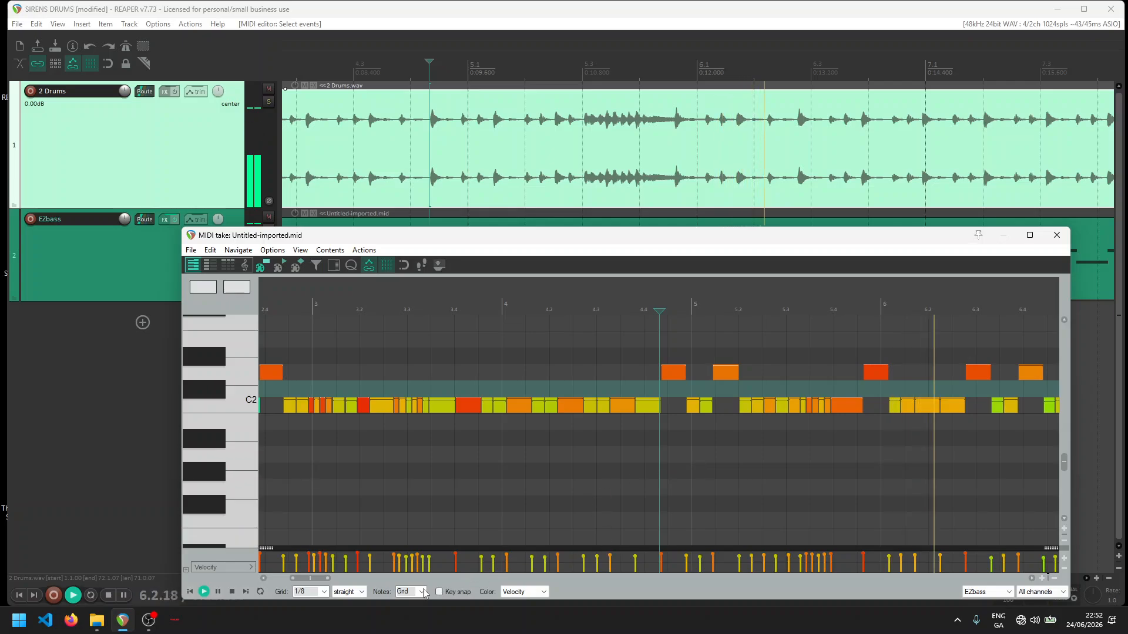
{"action": "left_click_drag", "start_coordinate": [307, 584], "coordinate": [343, 586]}
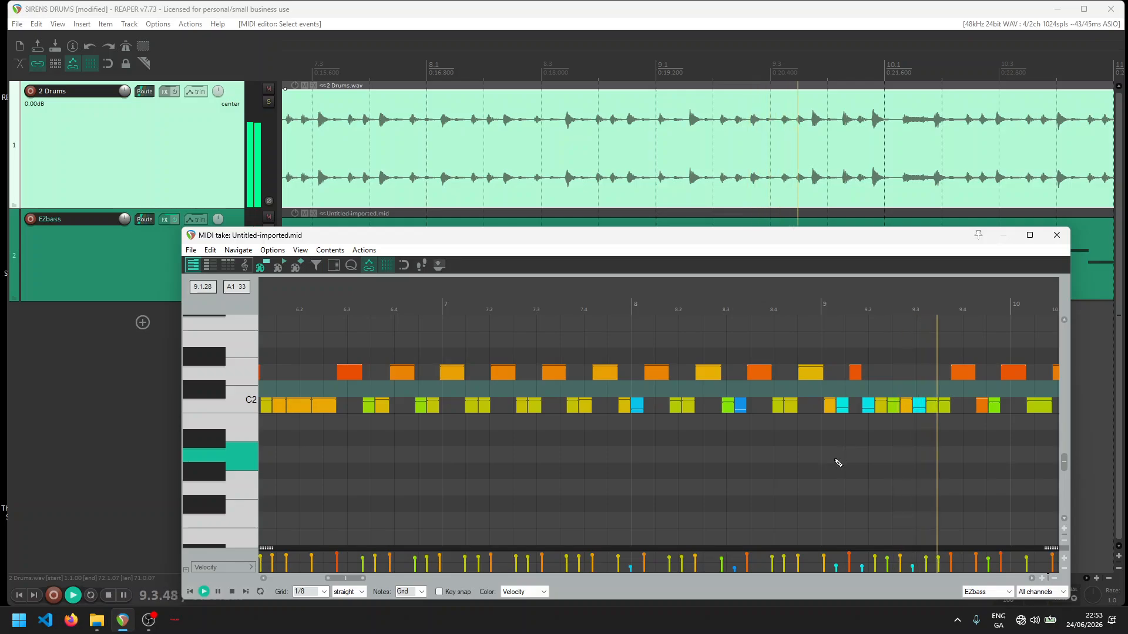
{"action": "key", "text": "space"}
Step: Move the long red note at beat 4 of bar 3 from C2 to D2
{"action": "scroll", "coordinate": [640, 441], "scroll_direction": "down", "scroll_amount": 3}
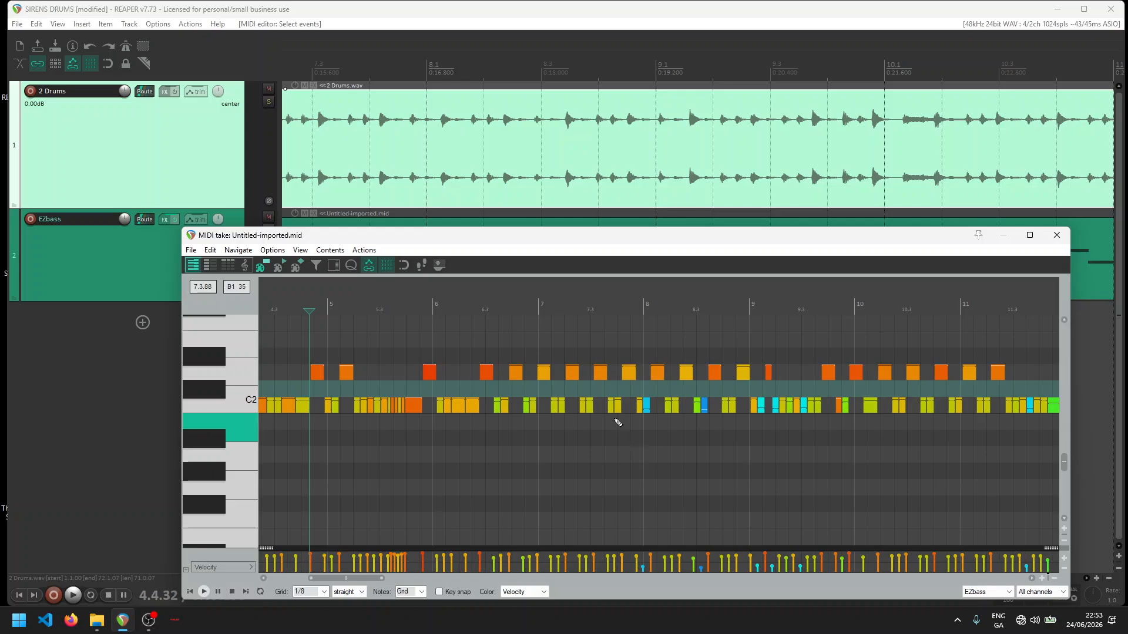
{"action": "left_click_drag", "start_coordinate": [326, 583], "coordinate": [305, 584]}
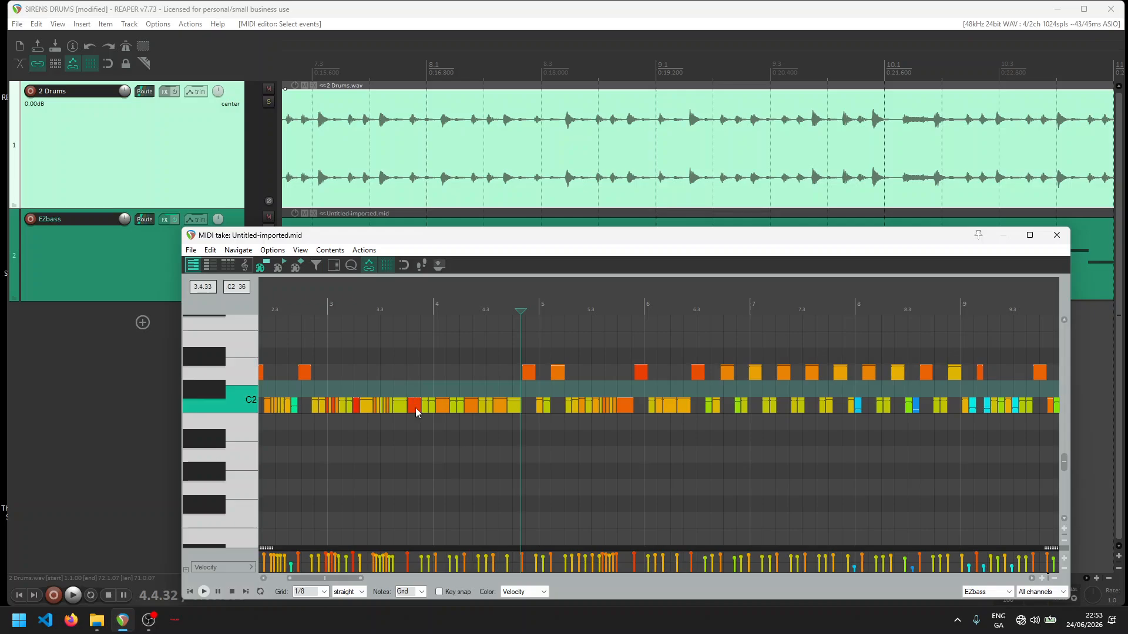
{"action": "left_click_drag", "start_coordinate": [412, 406], "coordinate": [414, 372]}
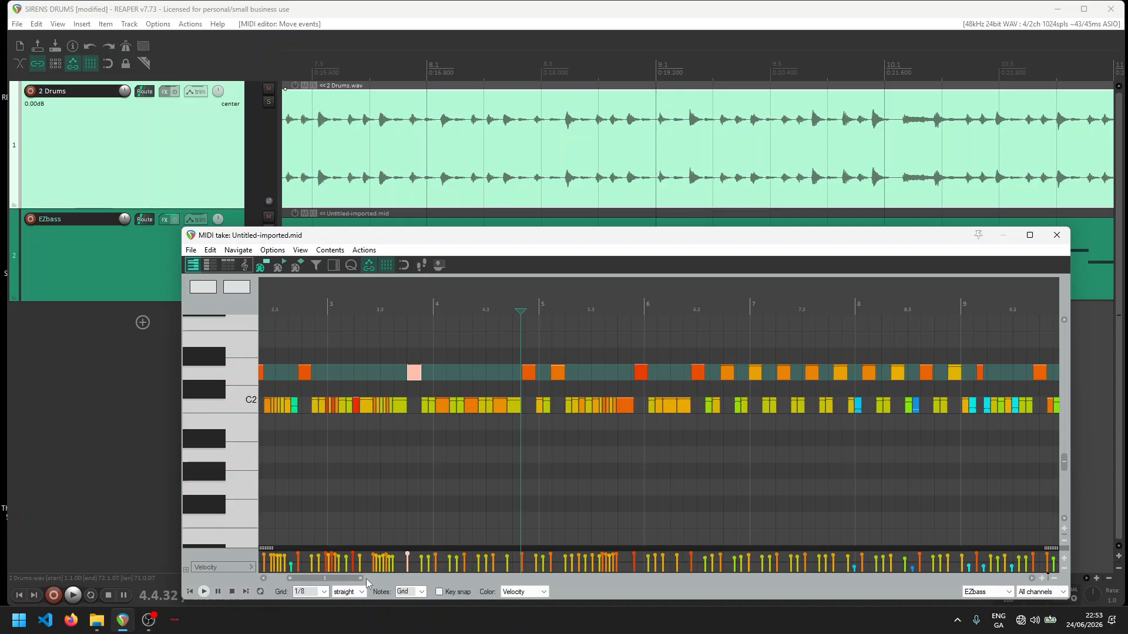
Step: Move the short yellow note after beat 3 of bar 11 and the long red note just before bar 13 up to D2
{"action": "left_click_drag", "start_coordinate": [362, 580], "coordinate": [389, 580]}
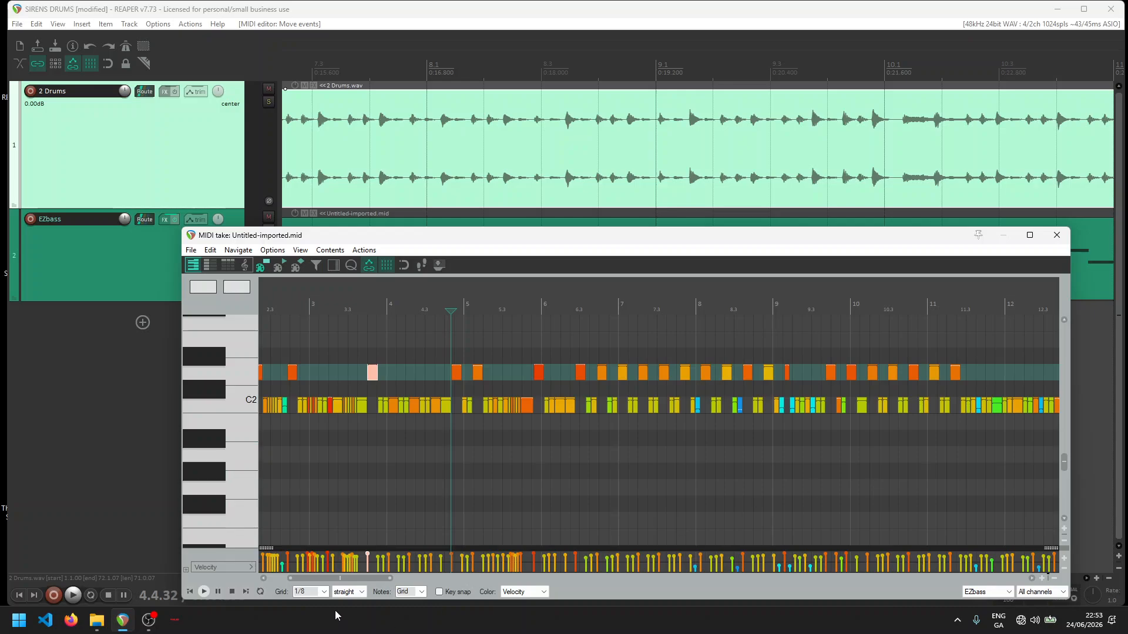
{"action": "left_click_drag", "start_coordinate": [351, 578], "coordinate": [401, 580]}
{"action": "scroll", "coordinate": [595, 458], "scroll_direction": "up", "scroll_amount": 5}
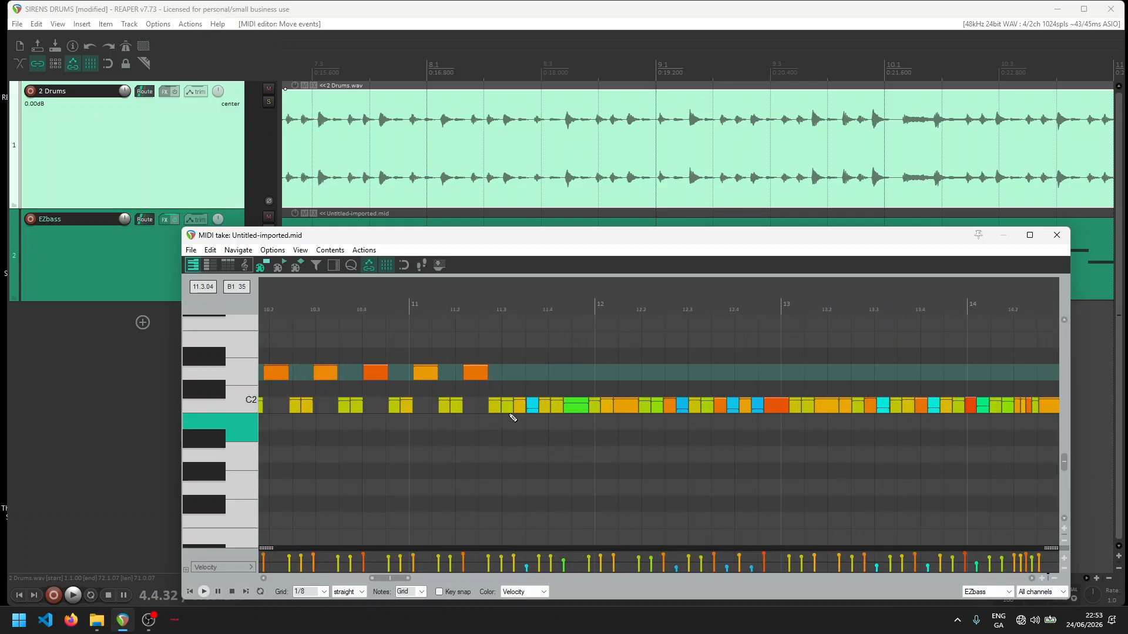
{"action": "left_click_drag", "start_coordinate": [519, 410], "coordinate": [520, 378]}
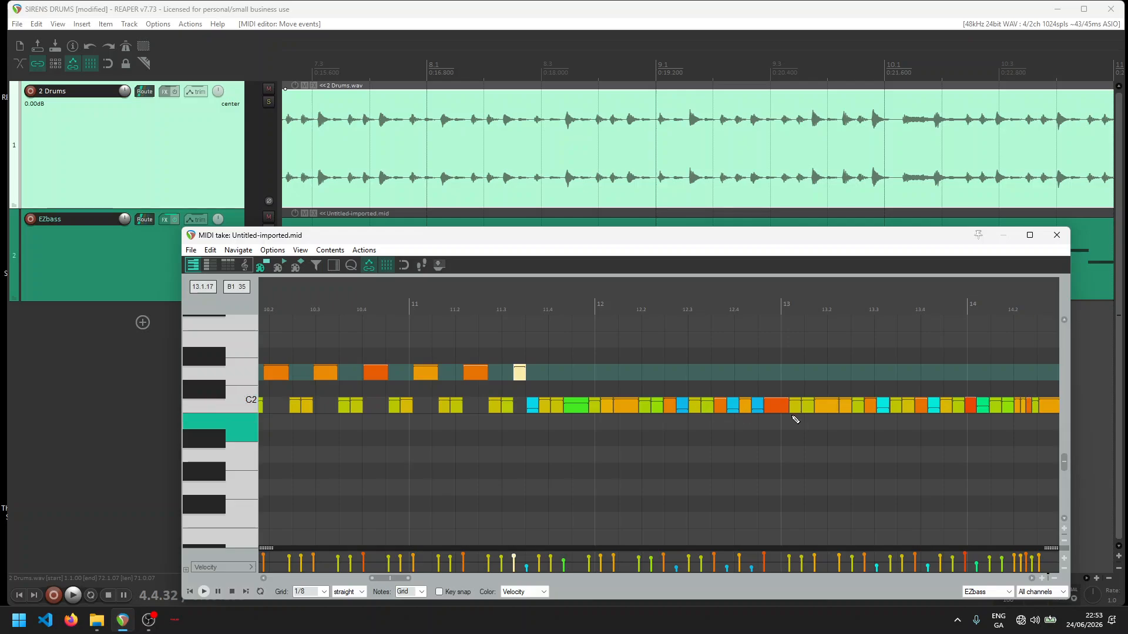
{"action": "left_click_drag", "start_coordinate": [782, 411], "coordinate": [782, 377]}
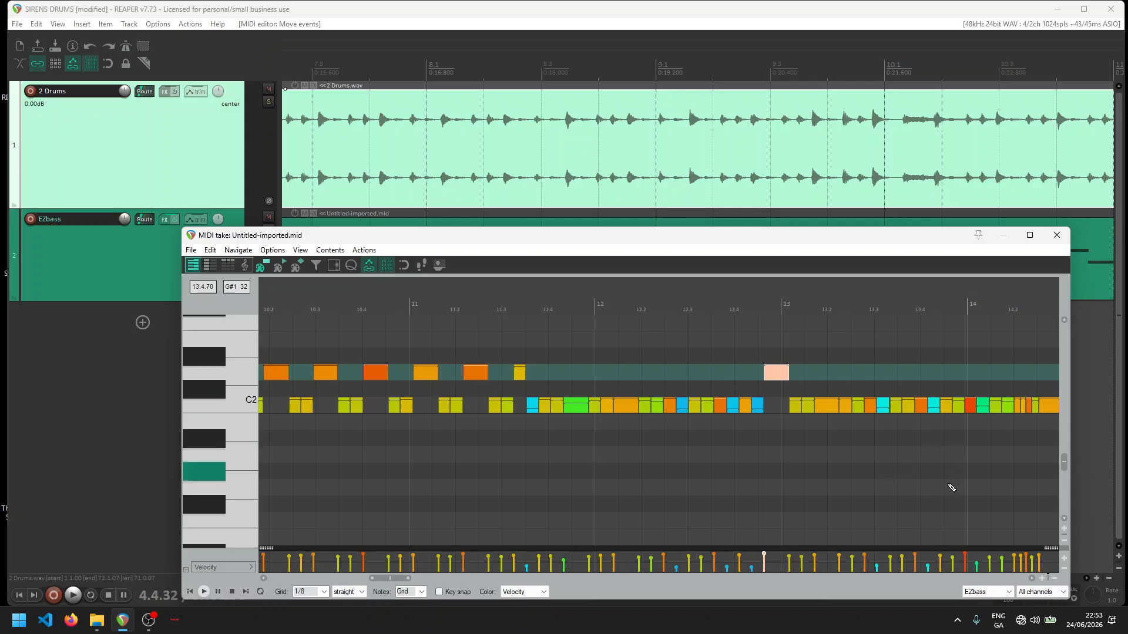
Step: Raise the long note before beat 2 of bar 13 and the short orange note before beat 3 to D2
{"action": "left_click_drag", "start_coordinate": [388, 581], "coordinate": [405, 583]}
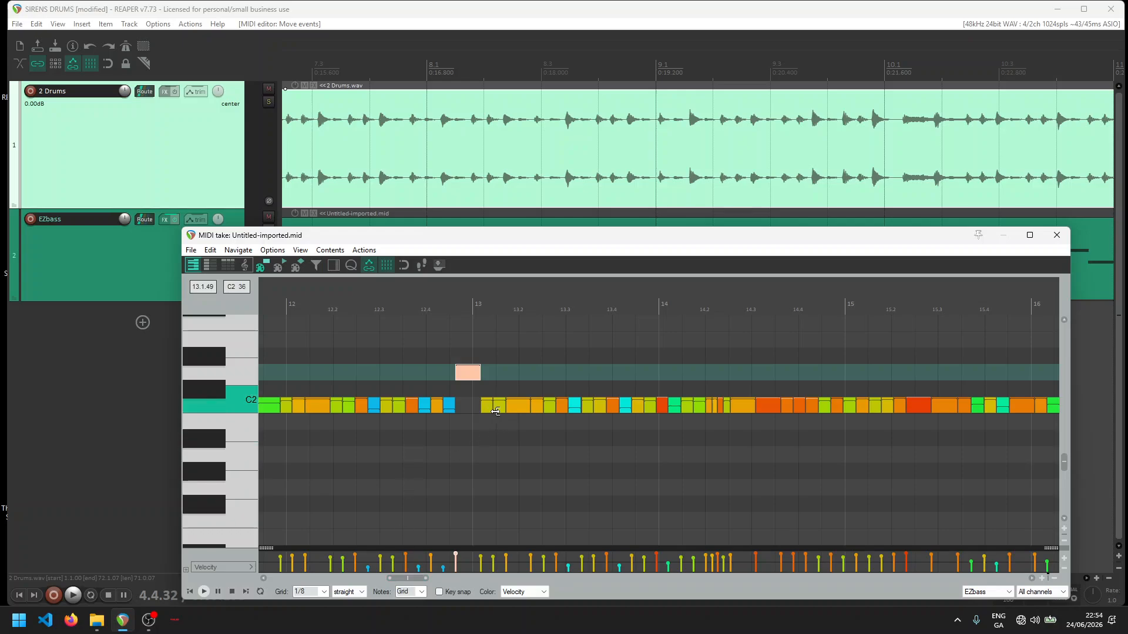
{"action": "left_click", "coordinate": [516, 410]}
{"action": "key", "text": "Up"}
{"action": "key", "text": "Up"}
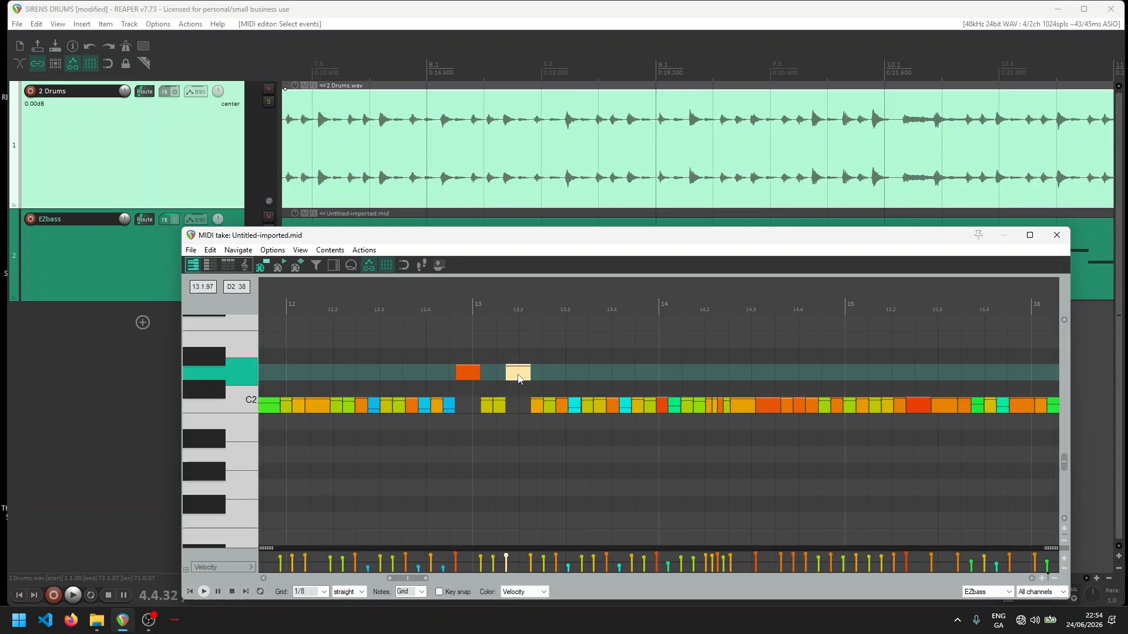
{"action": "left_click", "coordinate": [561, 407]}
{"action": "key", "text": "Up"}
{"action": "key", "text": "Up"}
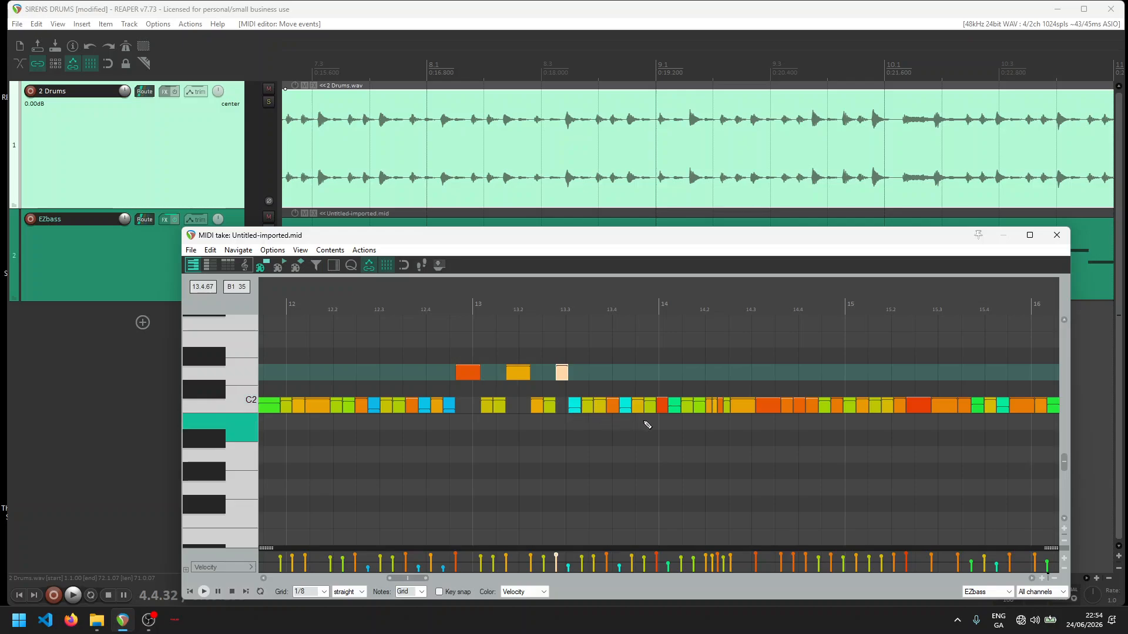
Step: Raise the short red note at the start of bar 14 and the long orange-red note at beat 3 to D2
{"action": "left_click", "coordinate": [662, 406]}
{"action": "key", "text": "Up"}
{"action": "key", "text": "Up"}
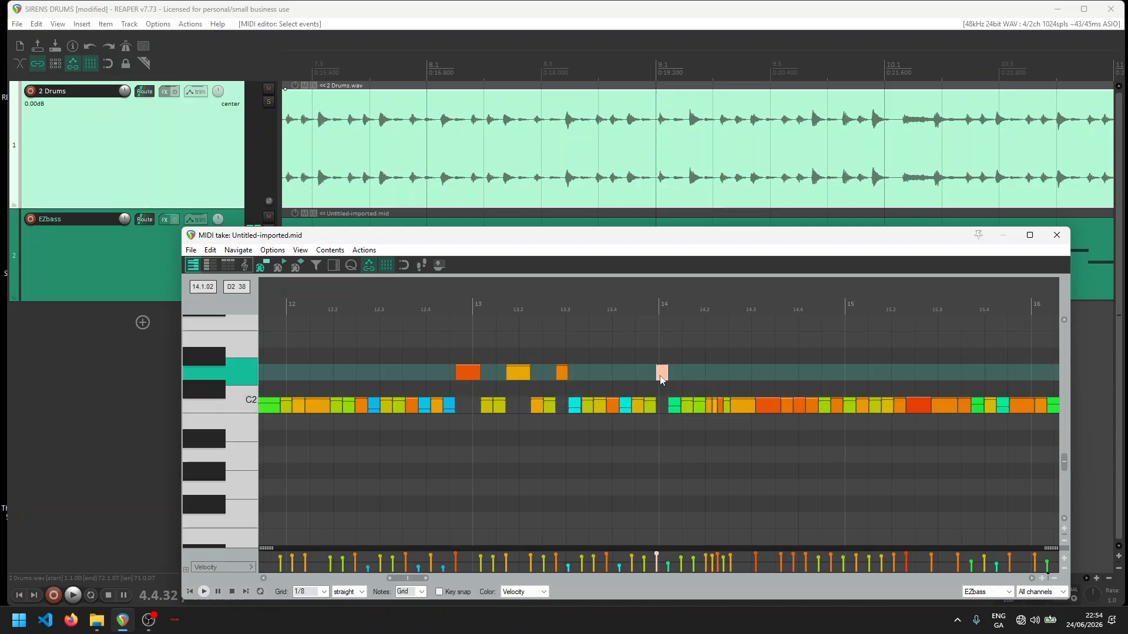
{"action": "left_click", "coordinate": [769, 407]}
{"action": "key", "text": "Up"}
{"action": "key", "text": "Up"}
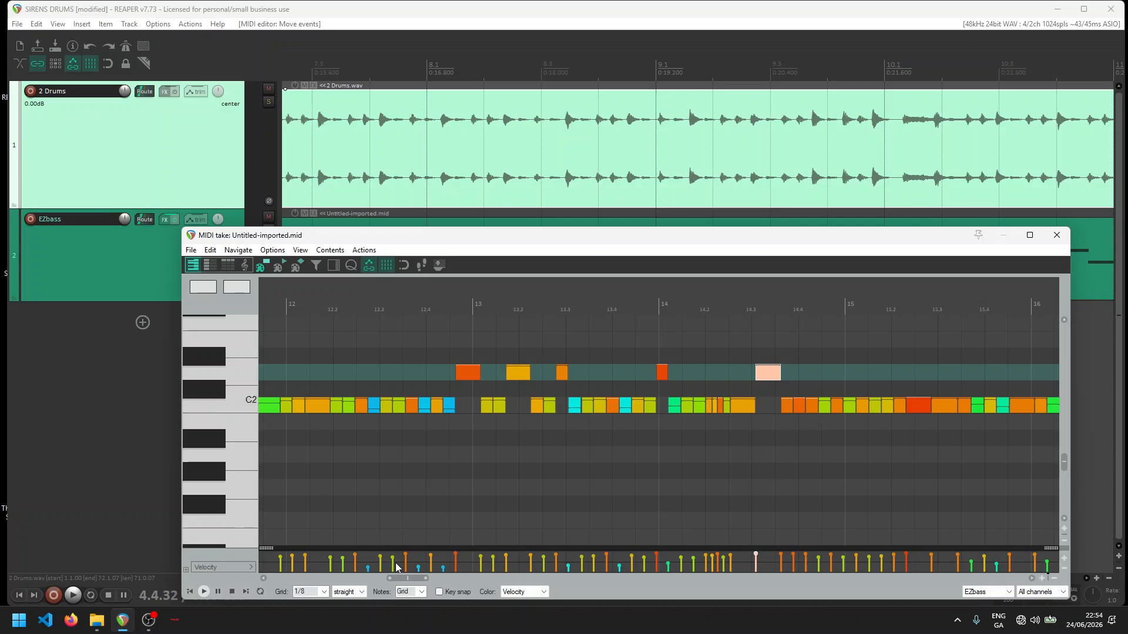
Step: Move the long red note in bar 15, the long orange note before beat 3 of bar 16, and the red note just before bar 19 to D2
{"action": "left_click_drag", "start_coordinate": [408, 578], "coordinate": [423, 578]}
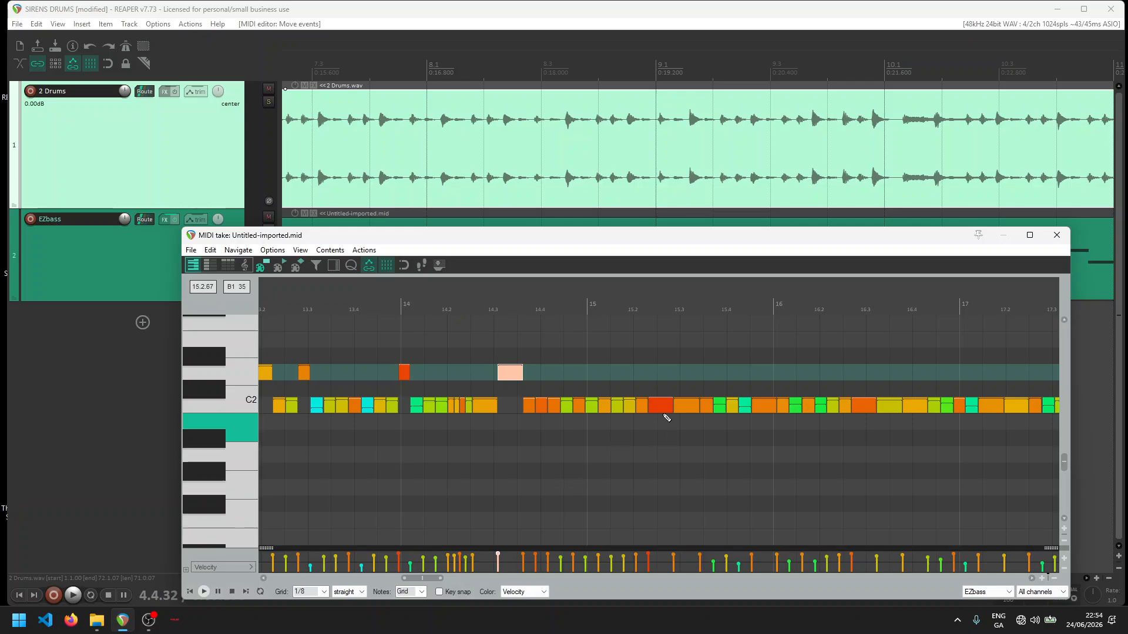
{"action": "left_click_drag", "start_coordinate": [660, 404], "coordinate": [661, 374]}
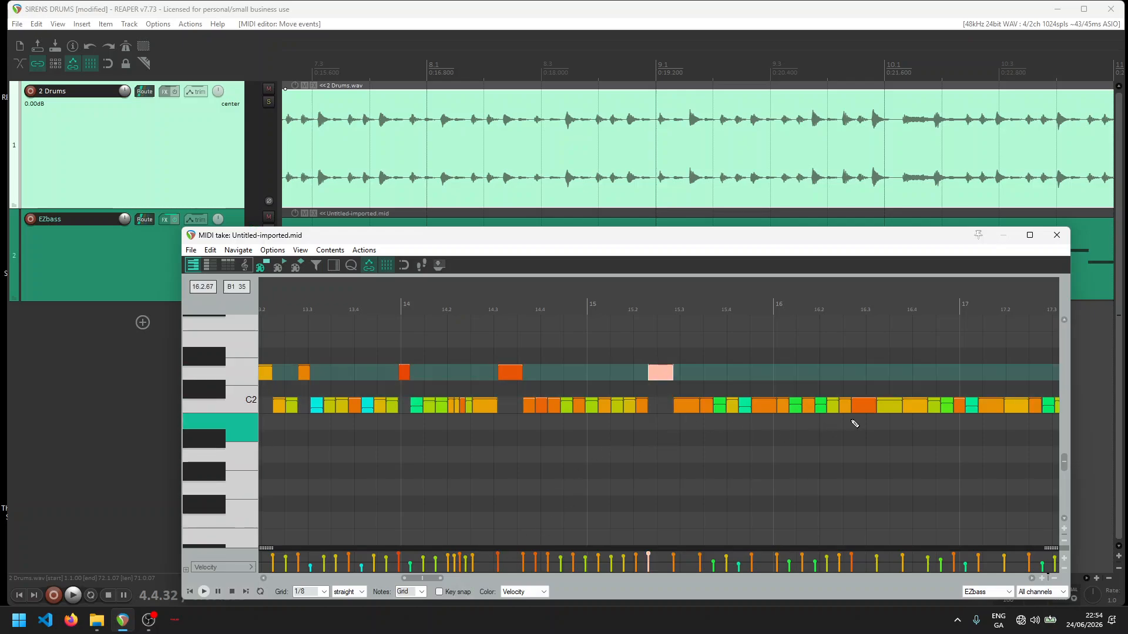
{"action": "left_click_drag", "start_coordinate": [859, 405], "coordinate": [858, 373]}
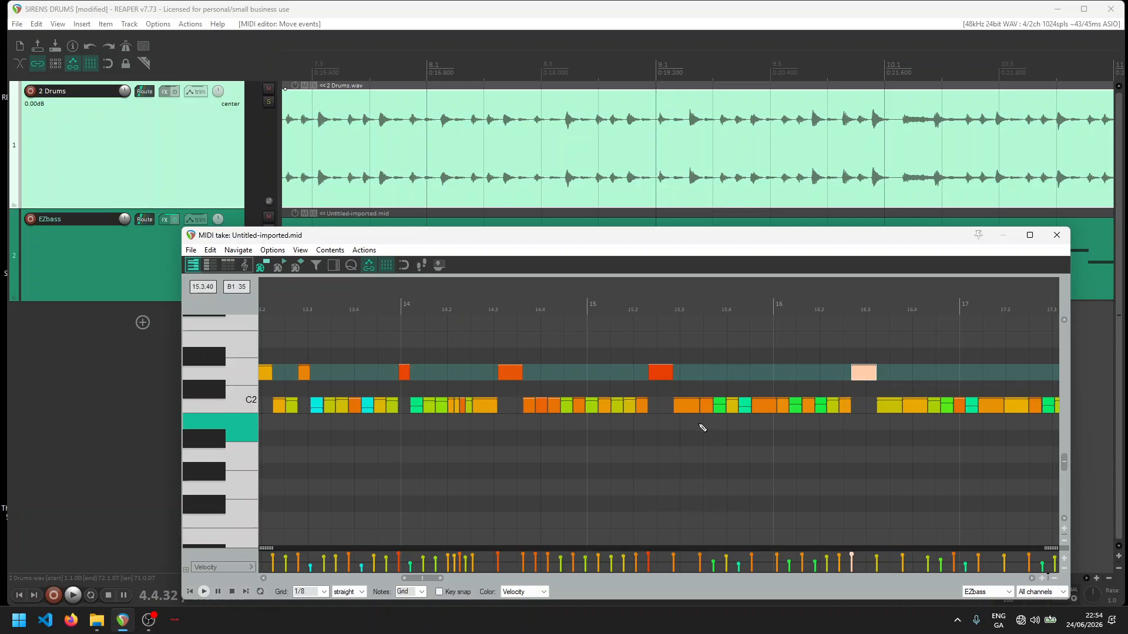
{"action": "left_click_drag", "start_coordinate": [419, 578], "coordinate": [448, 584]}
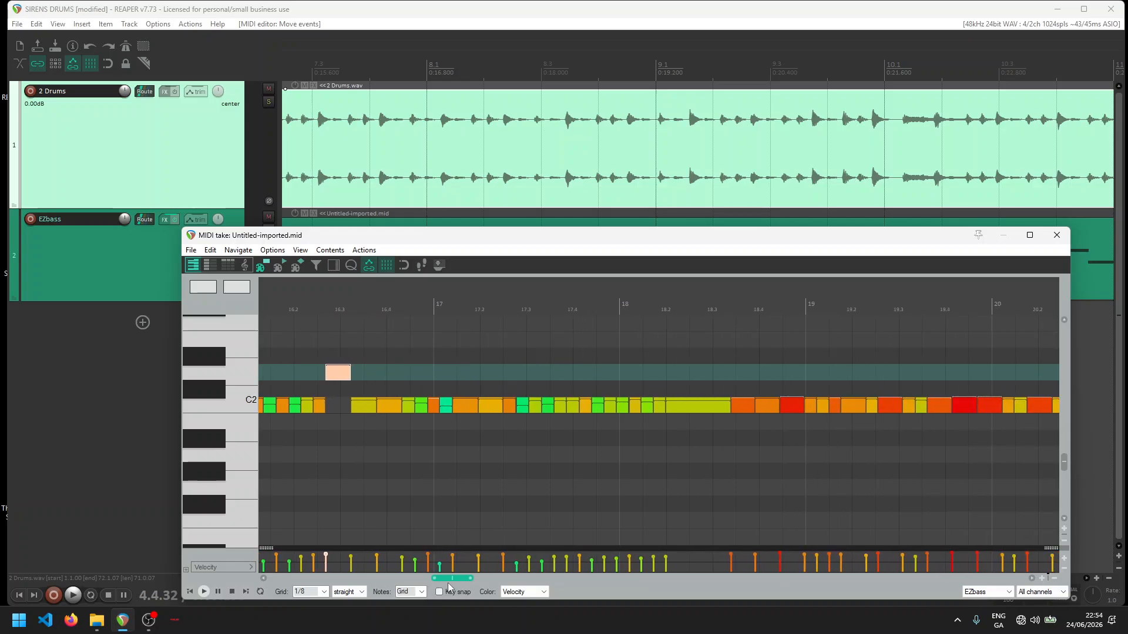
{"action": "left_click_drag", "start_coordinate": [793, 405], "coordinate": [794, 379]}
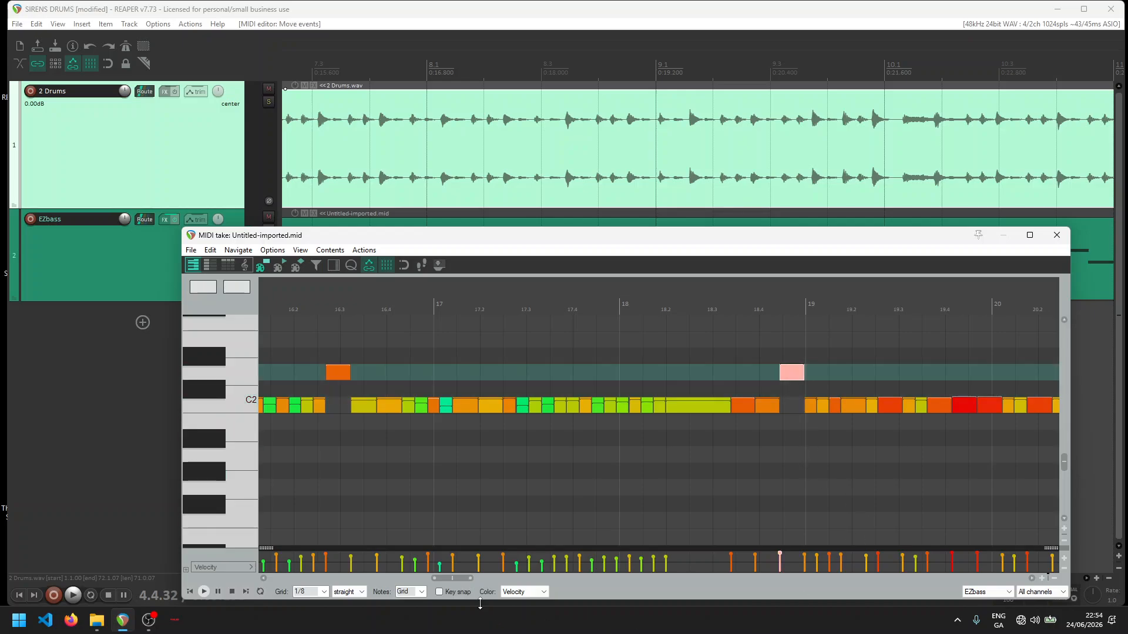
{"action": "left_click_drag", "start_coordinate": [446, 579], "coordinate": [467, 579]}
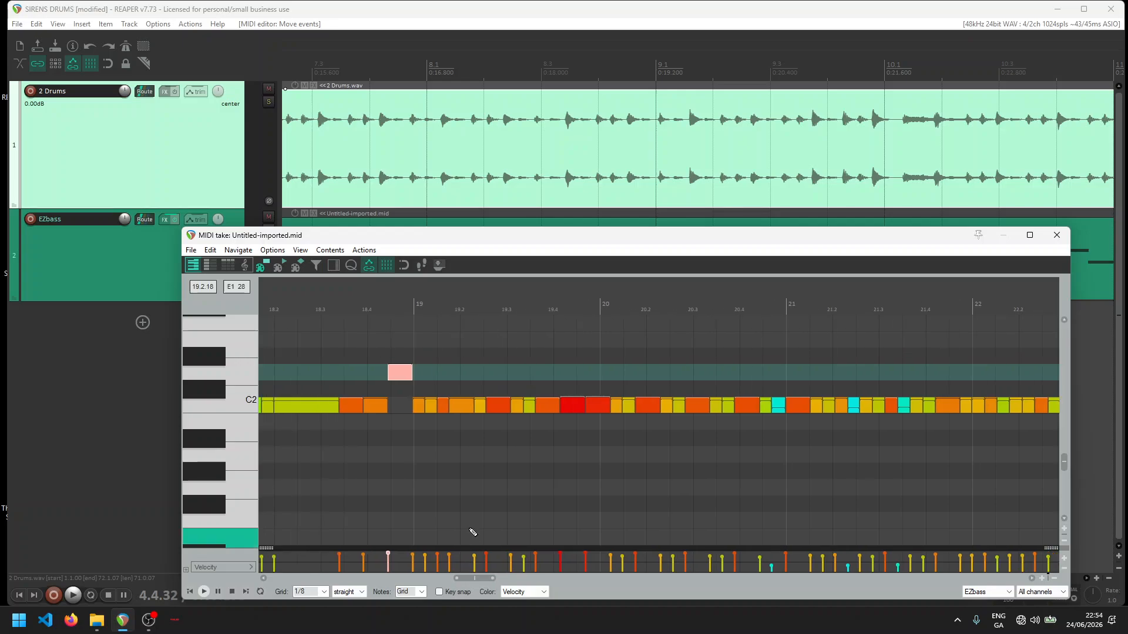
{"action": "left_click", "coordinate": [442, 410], "text": "ctrl"}
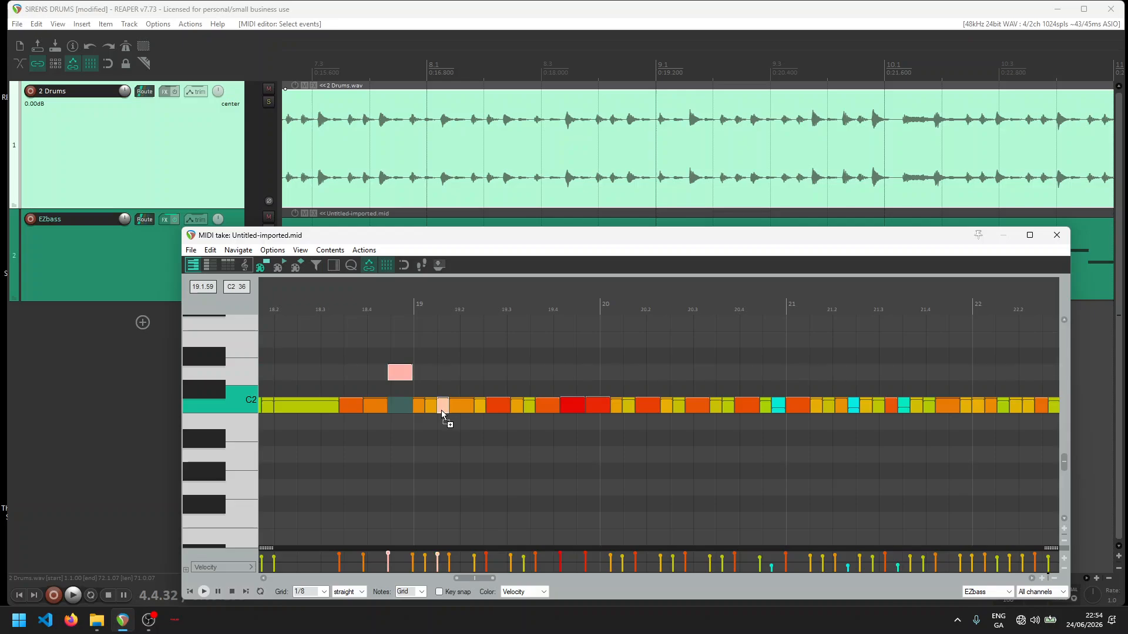
{"action": "left_click", "coordinate": [496, 408], "text": "ctrl"}
{"action": "left_click", "coordinate": [571, 409], "text": "ctrl"}
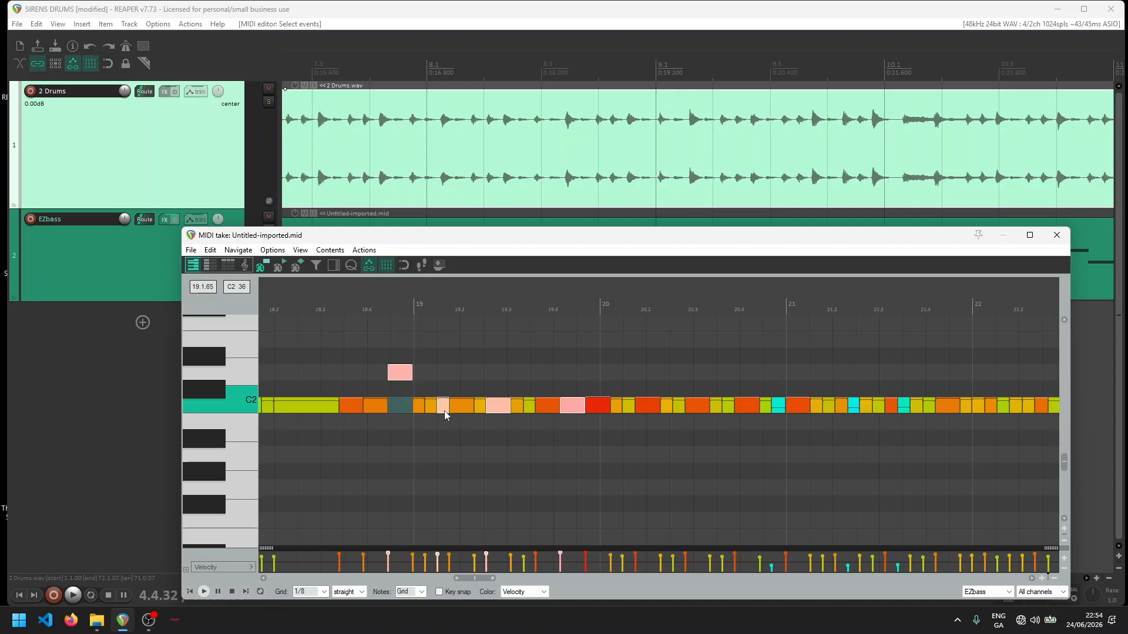
{"action": "left_click_drag", "start_coordinate": [443, 407], "coordinate": [444, 392]}
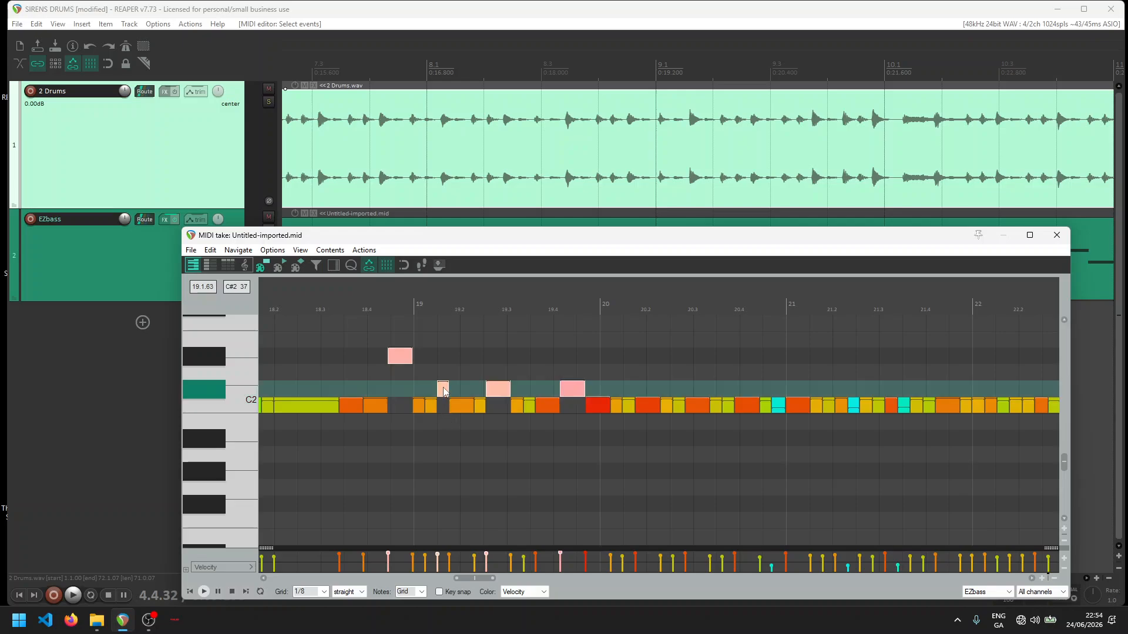
{"action": "left_click", "coordinate": [400, 356]}
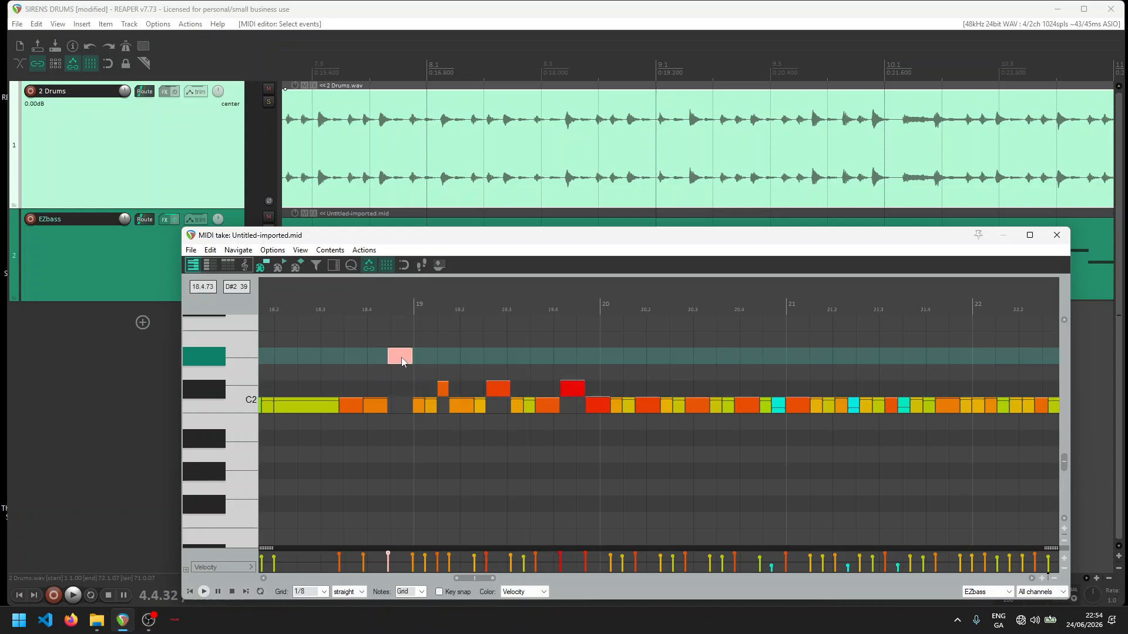
{"action": "mouse_move", "coordinate": [403, 362]}
{"action": "left_mouse_down"}
{"action": "mouse_move", "coordinate": [401, 389]}
{"action": "mouse_move", "coordinate": [406, 376]}
{"action": "left_mouse_up"}
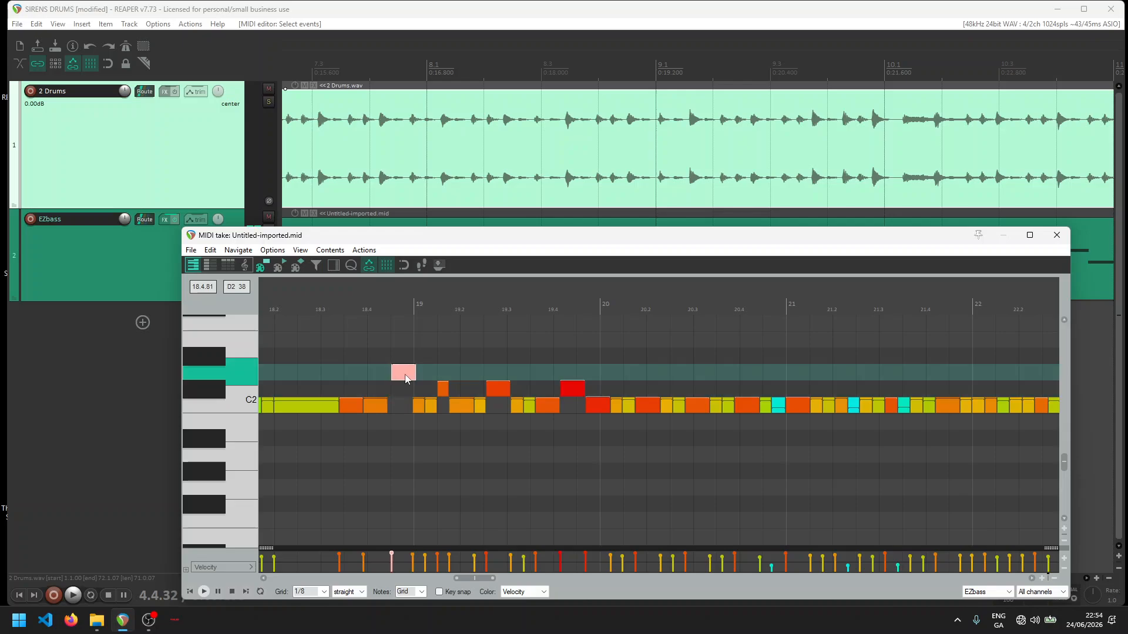
{"action": "key", "text": "ctrl+z"}
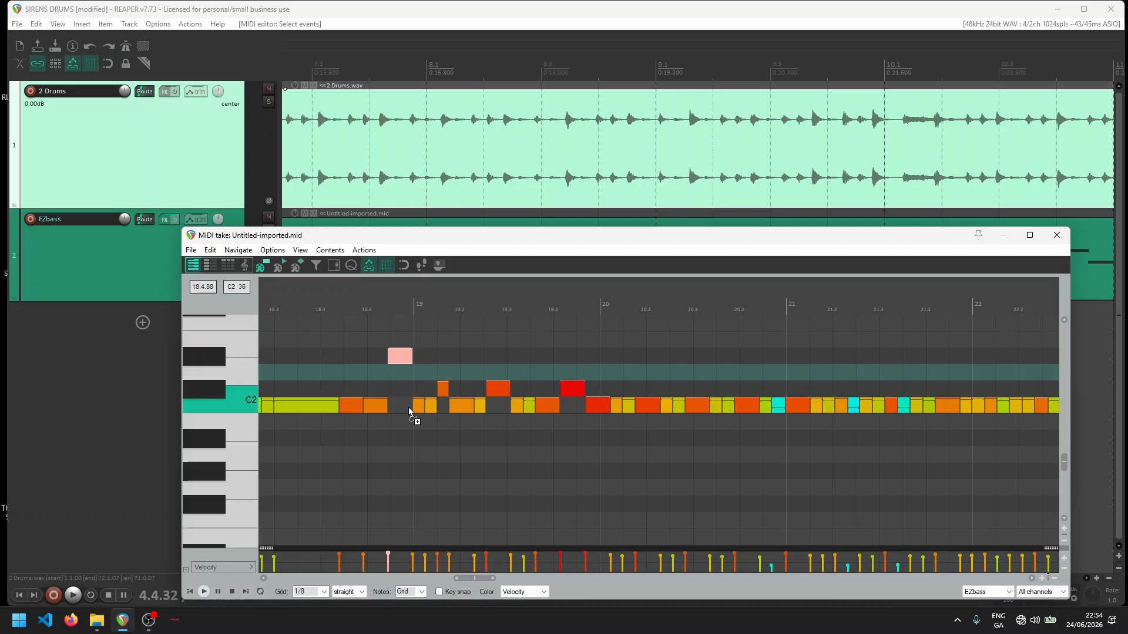
{"action": "key", "text": "ctrl+z"}
{"action": "key", "text": "ctrl+z"}
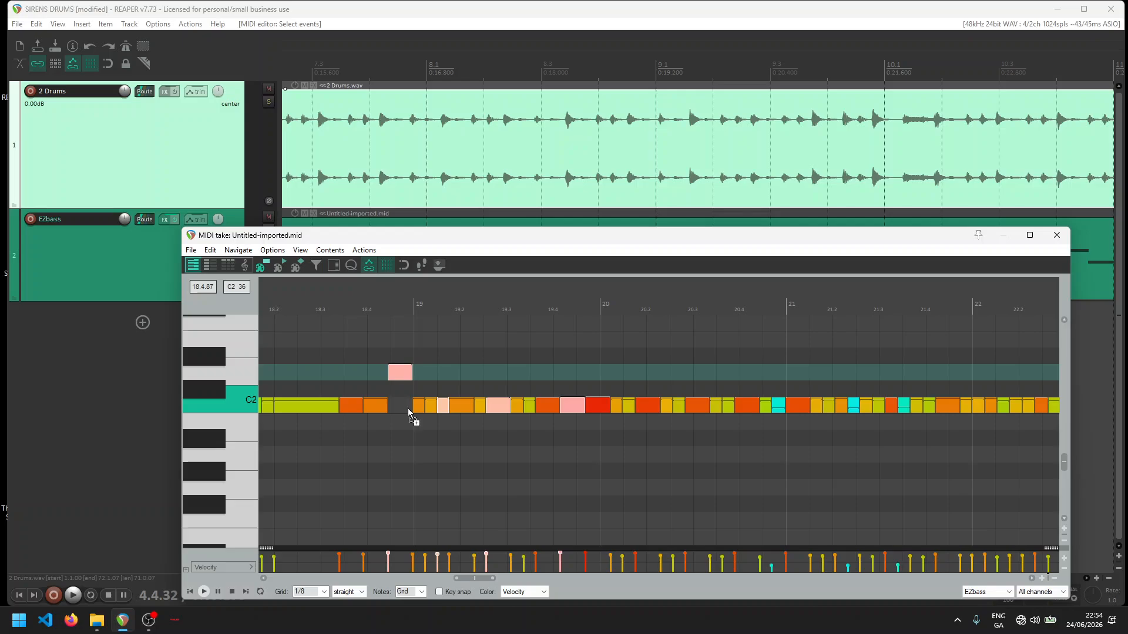
Step: Raise three bar 19 notes to D2: the short orange one before beat 2, the long one before beat 3, and the long red one after beat 4
{"action": "left_click", "coordinate": [444, 410]}
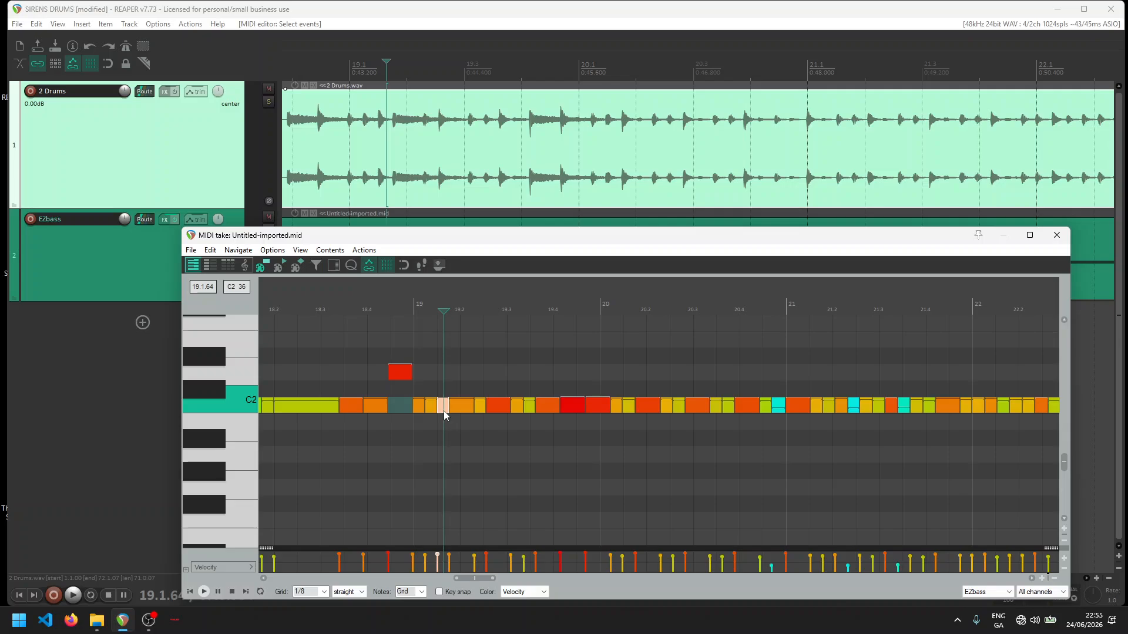
{"action": "left_click_drag", "start_coordinate": [445, 414], "coordinate": [445, 380]}
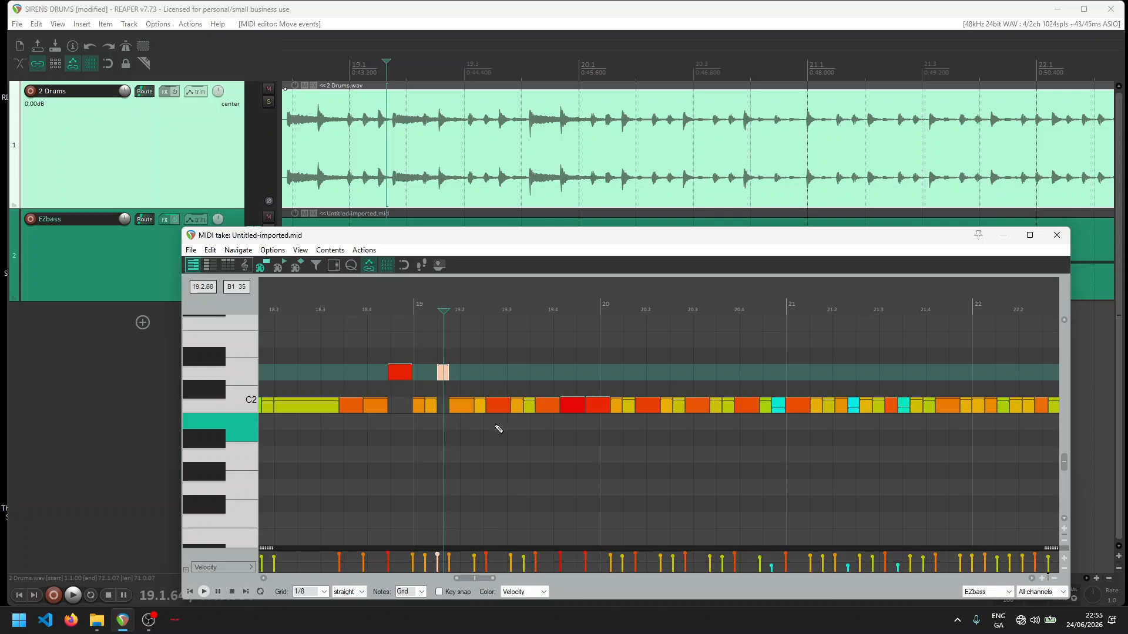
{"action": "left_click_drag", "start_coordinate": [493, 414], "coordinate": [492, 380]}
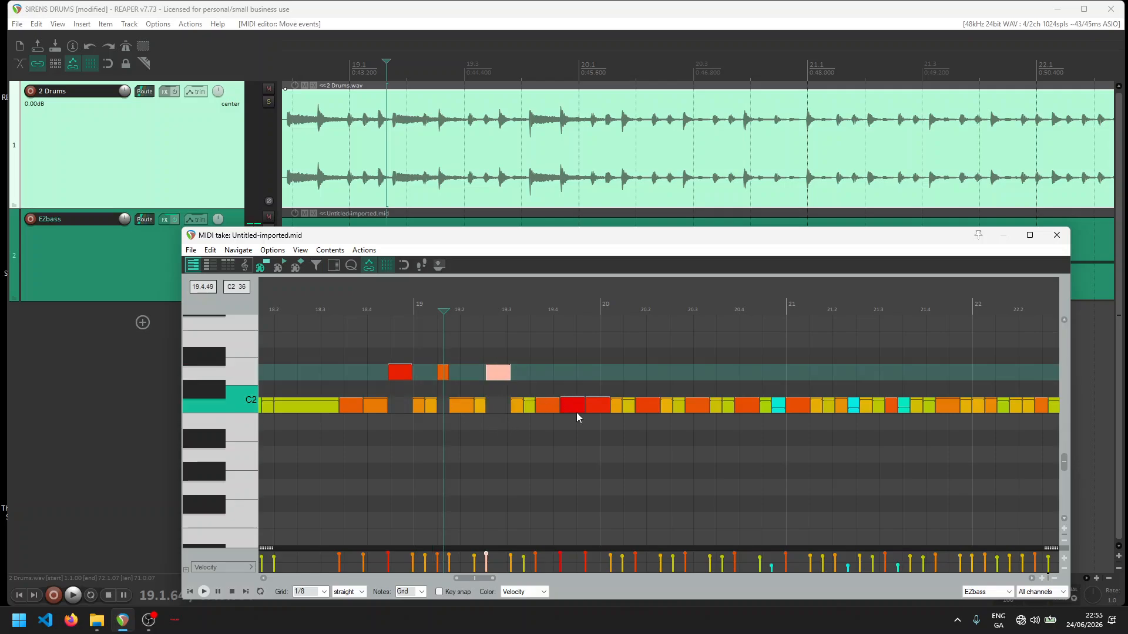
{"action": "left_click_drag", "start_coordinate": [576, 413], "coordinate": [576, 380]}
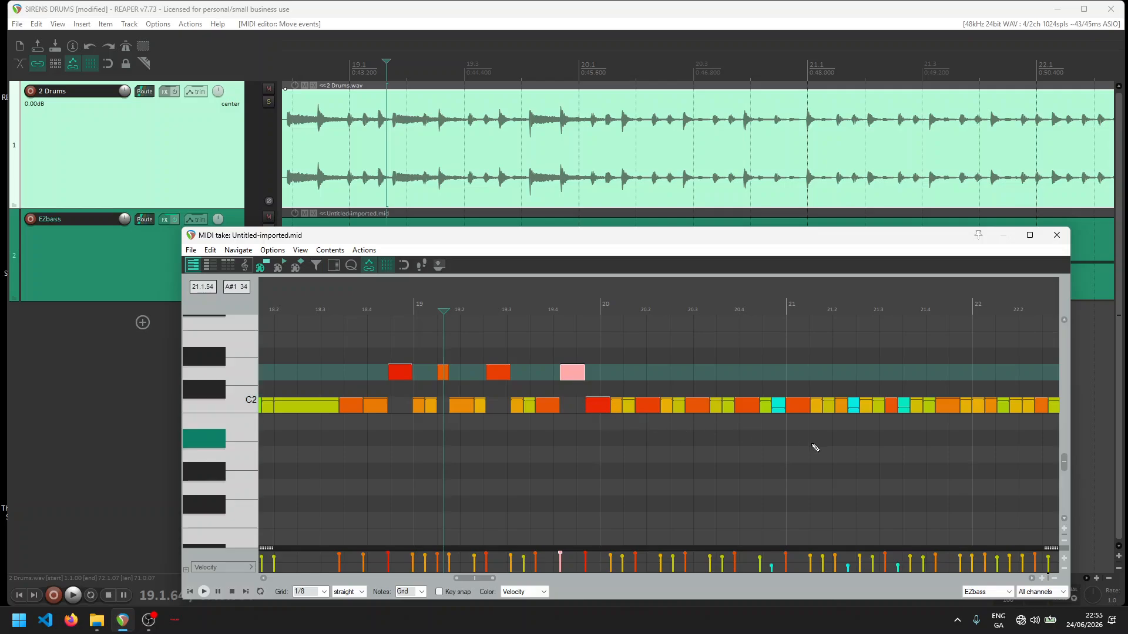
Step: Move the orange note between beats 1 and 2 of bar 22 and the one between beats 2 and 3 up to D2
{"action": "scroll", "coordinate": [568, 471], "scroll_direction": "down", "scroll_amount": 3}
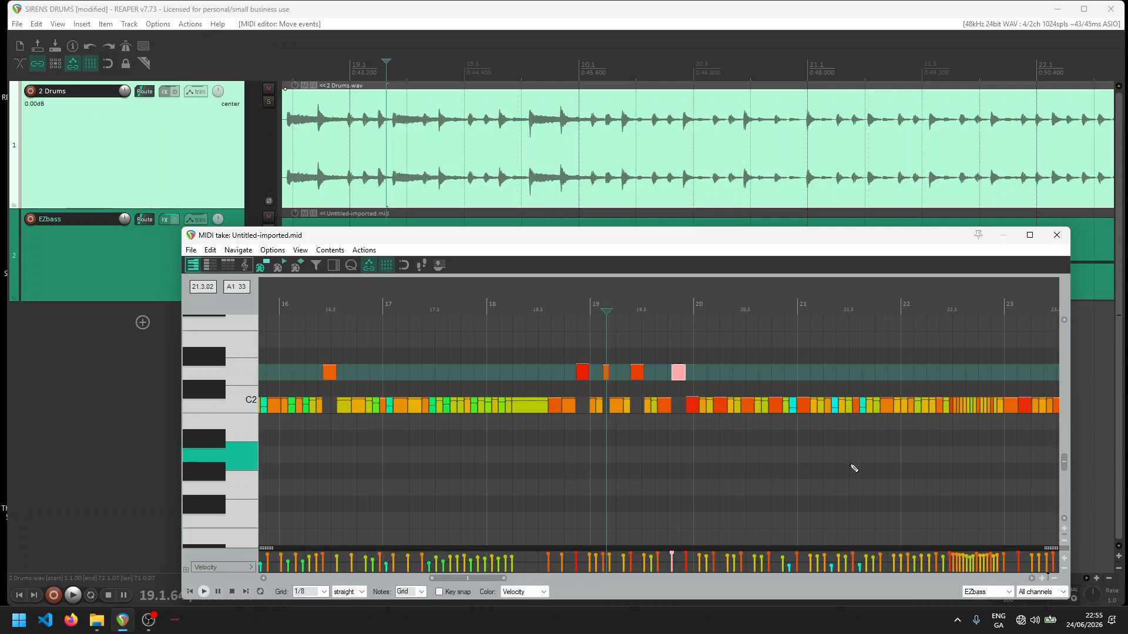
{"action": "left_click", "coordinate": [899, 421]}
{"action": "scroll", "coordinate": [899, 415], "scroll_direction": "up", "scroll_amount": 5}
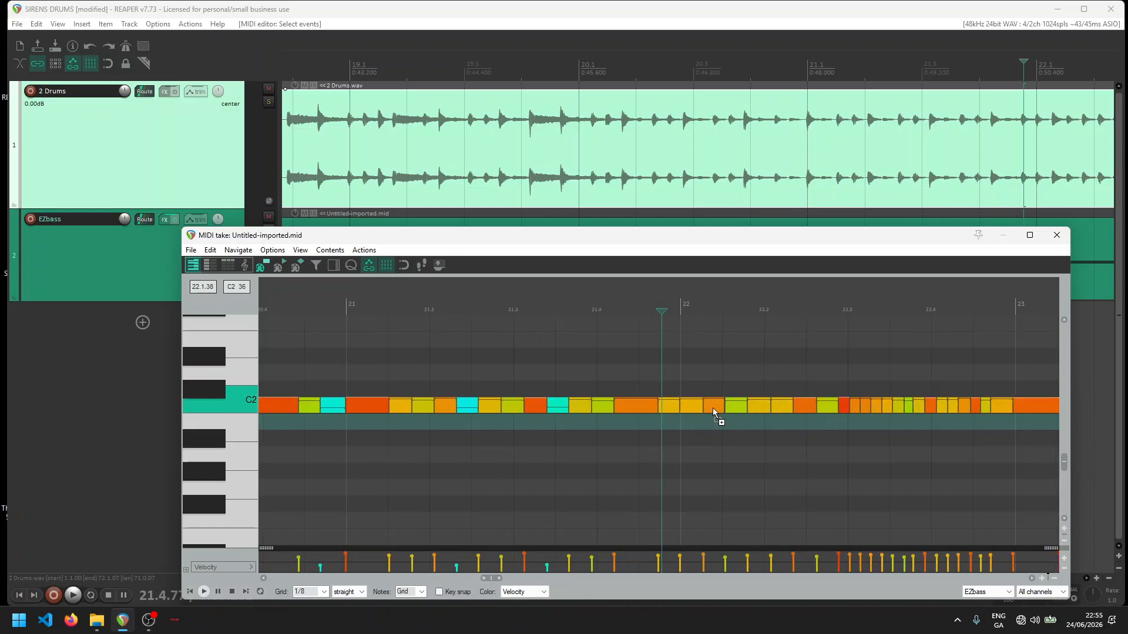
{"action": "left_click_drag", "start_coordinate": [713, 408], "coordinate": [712, 379]}
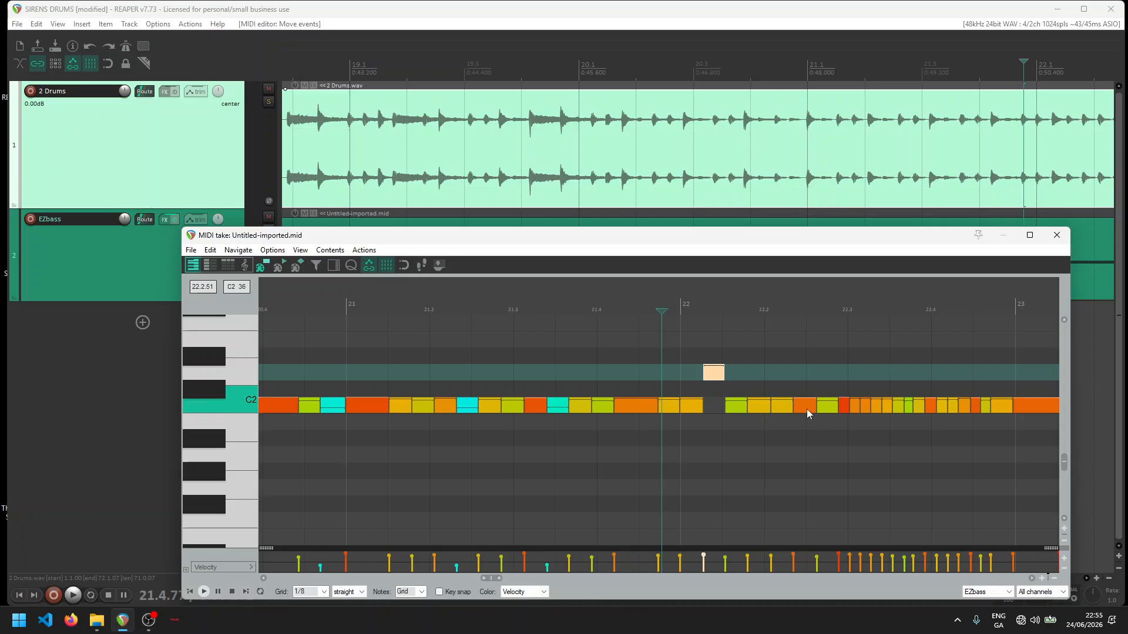
{"action": "left_click_drag", "start_coordinate": [806, 409], "coordinate": [806, 379]}
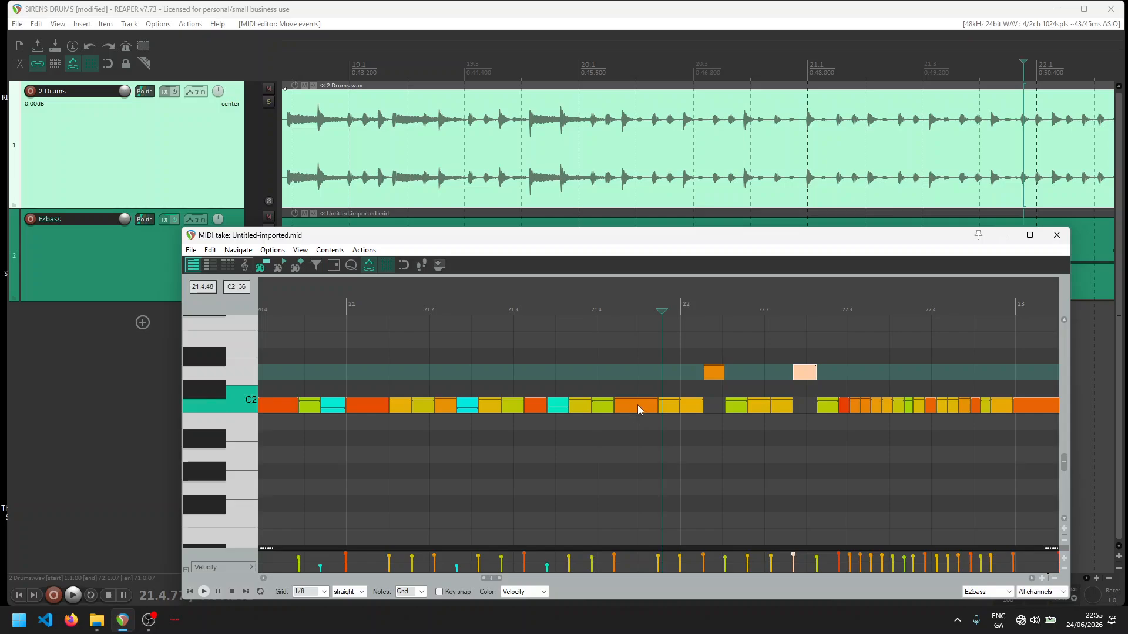
Step: Raise the four orange and orange-red notes at or just after beats 1, 2, 3 and 4 of bar 21 to D2
{"action": "left_click_drag", "start_coordinate": [639, 412], "coordinate": [631, 369]}
{"action": "left_click_drag", "start_coordinate": [536, 407], "coordinate": [536, 373]}
{"action": "left_click_drag", "start_coordinate": [443, 407], "coordinate": [444, 374]}
{"action": "left_click_drag", "start_coordinate": [369, 407], "coordinate": [368, 373]}
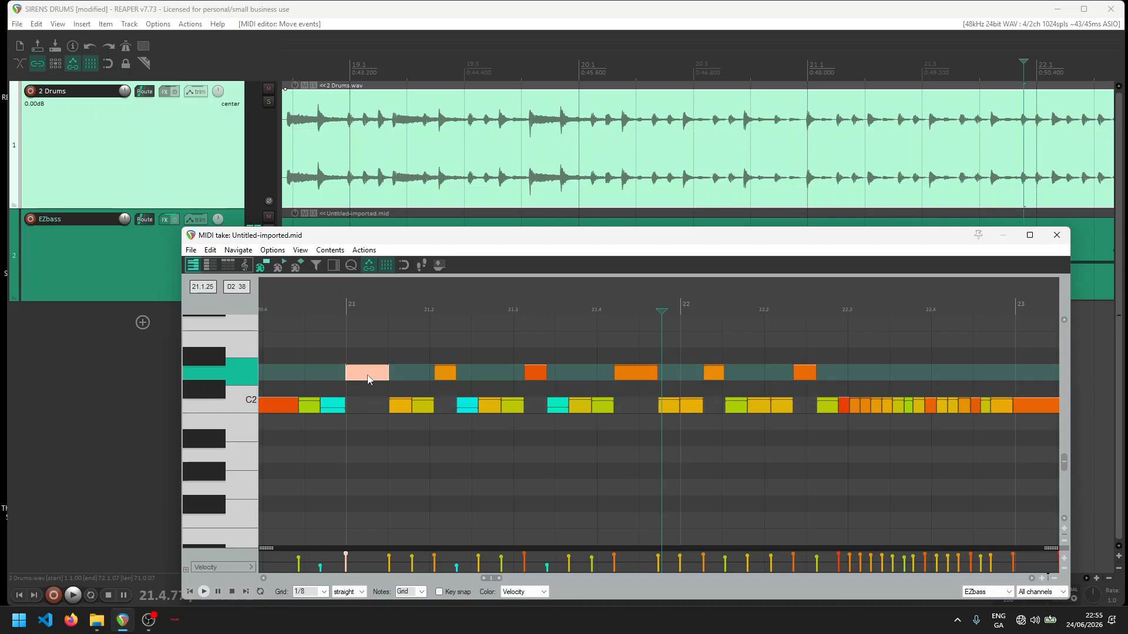
Step: Move the three long orange-red notes around beats 2, 3 and 4 of bar 20 up to D2
{"action": "left_click_drag", "start_coordinate": [276, 405], "coordinate": [277, 373]}
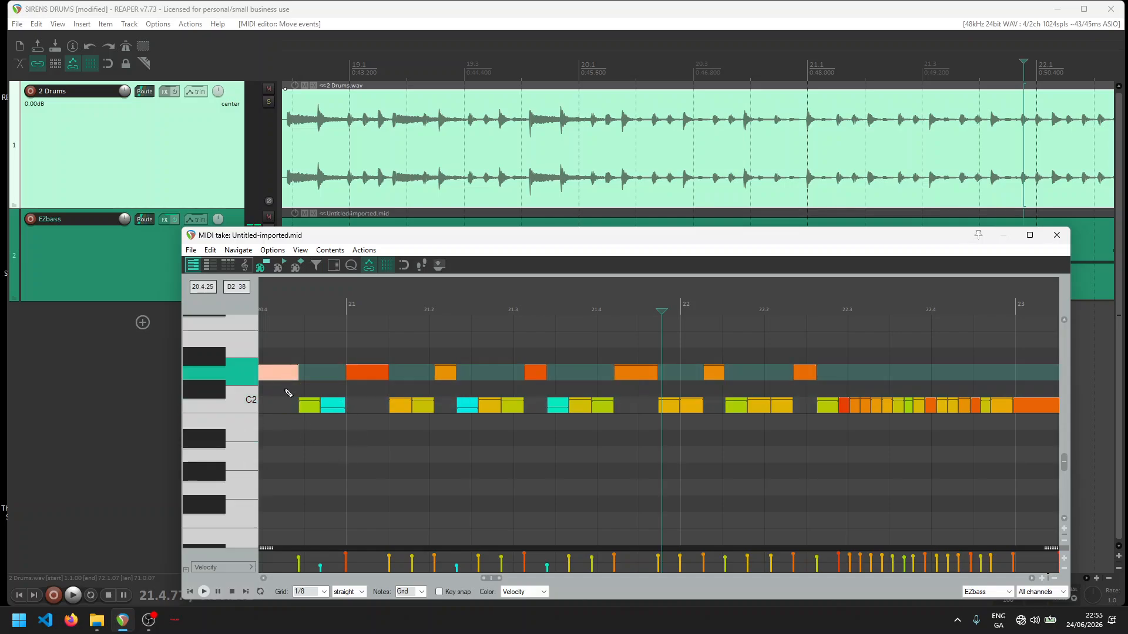
{"action": "left_click_drag", "start_coordinate": [496, 580], "coordinate": [487, 581]}
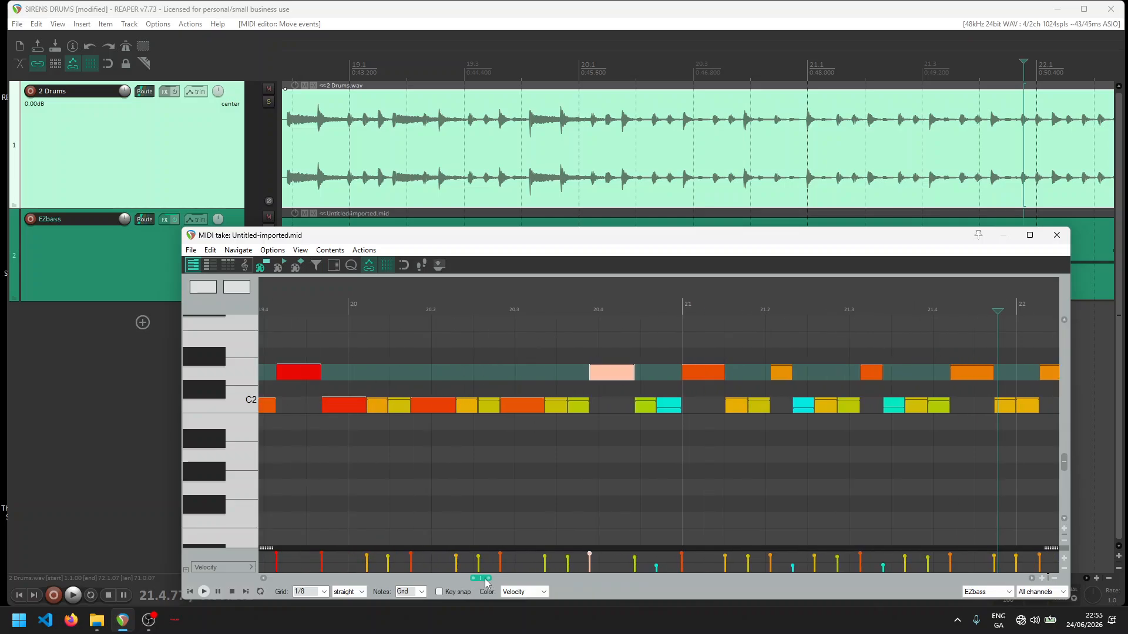
{"action": "left_click_drag", "start_coordinate": [517, 407], "coordinate": [517, 374]}
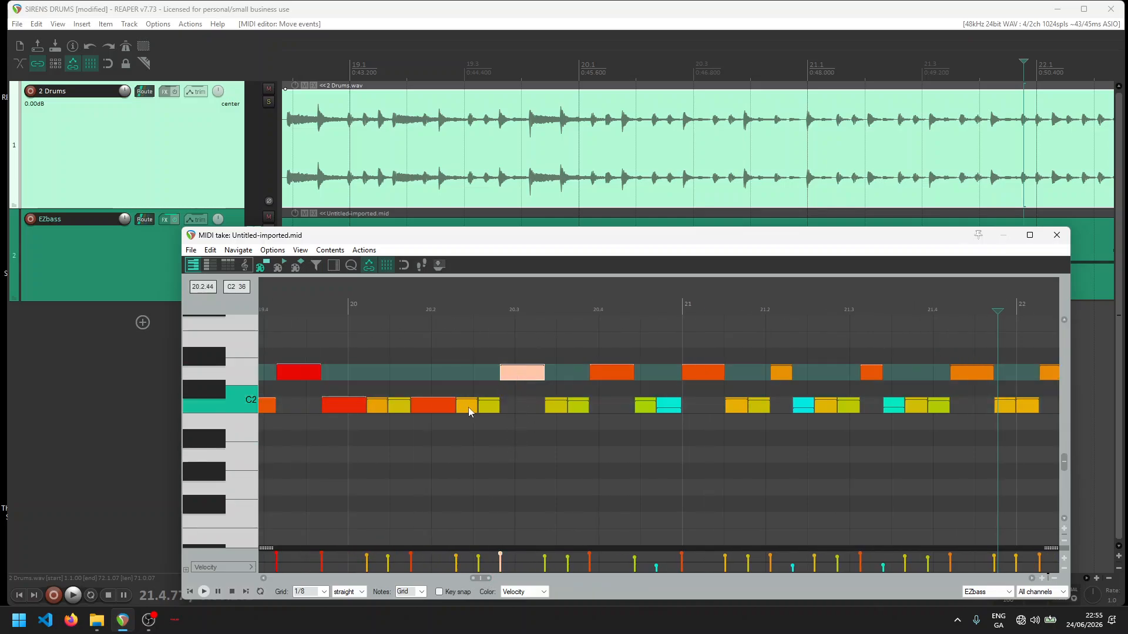
{"action": "left_click_drag", "start_coordinate": [432, 406], "coordinate": [431, 371]}
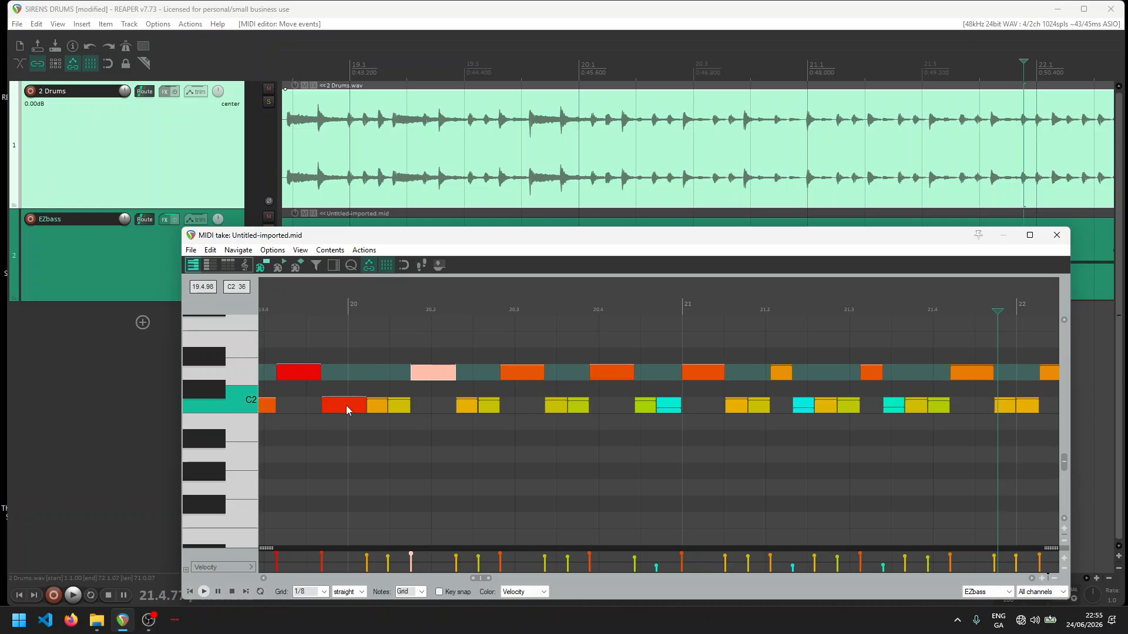
Step: Lower the long red note after beat 4 of bar 19 back to C2 and raise the red note just before bar 20 to D2
{"action": "mouse_move", "coordinate": [347, 406]}
{"action": "left_mouse_down"}
{"action": "mouse_move", "coordinate": [351, 377]}
{"action": "mouse_move", "coordinate": [351, 405]}
{"action": "left_mouse_up"}
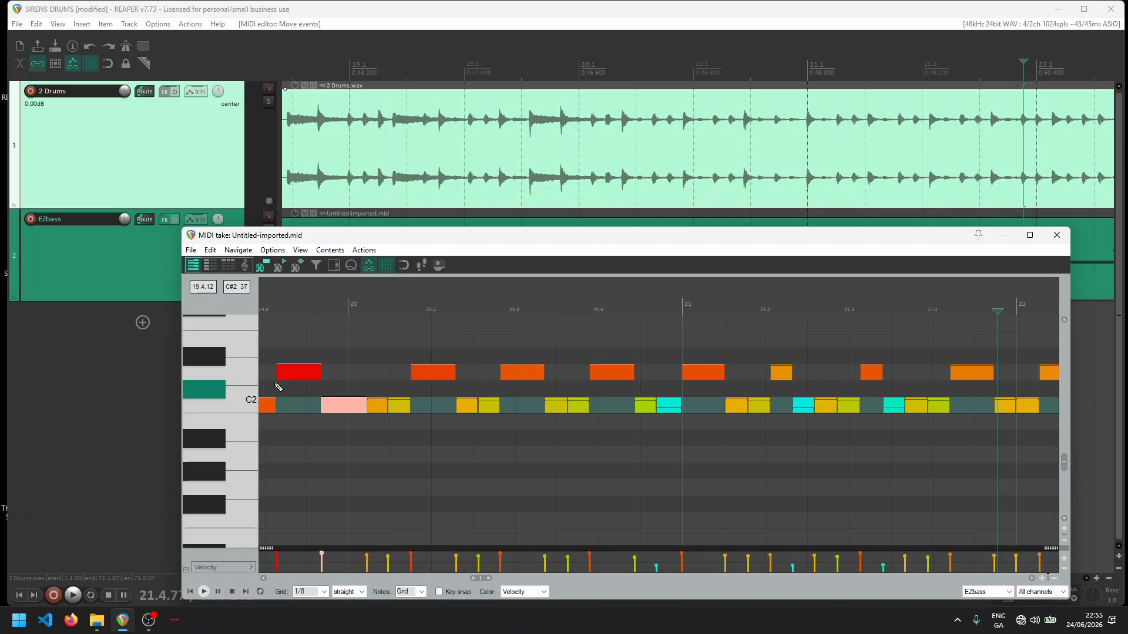
{"action": "left_click", "coordinate": [279, 387]}
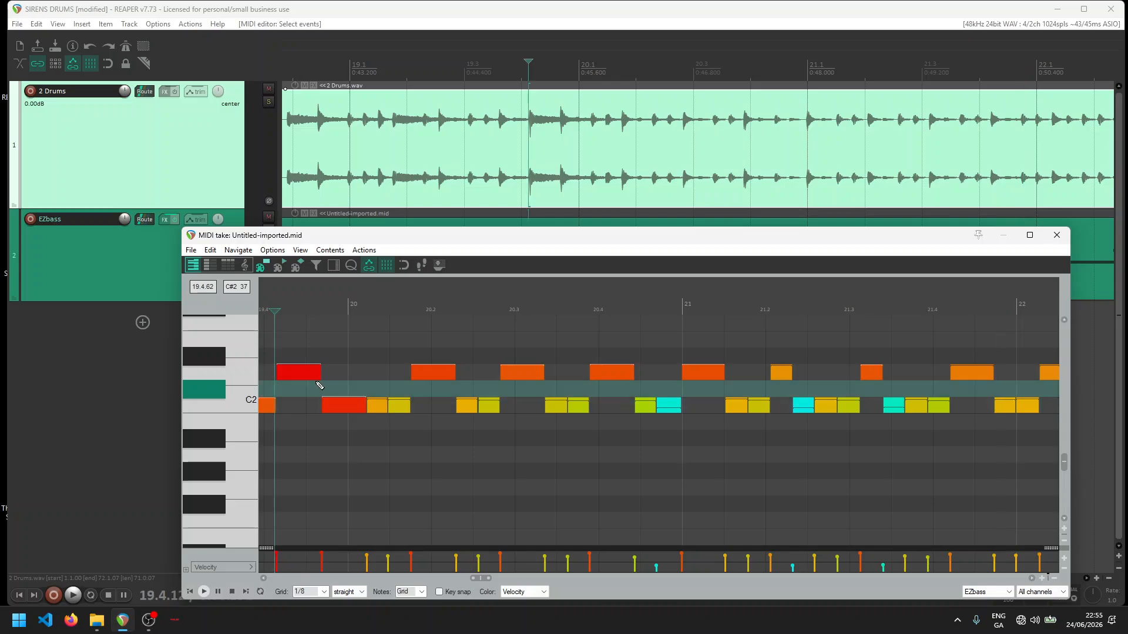
{"action": "left_click", "coordinate": [294, 379]}
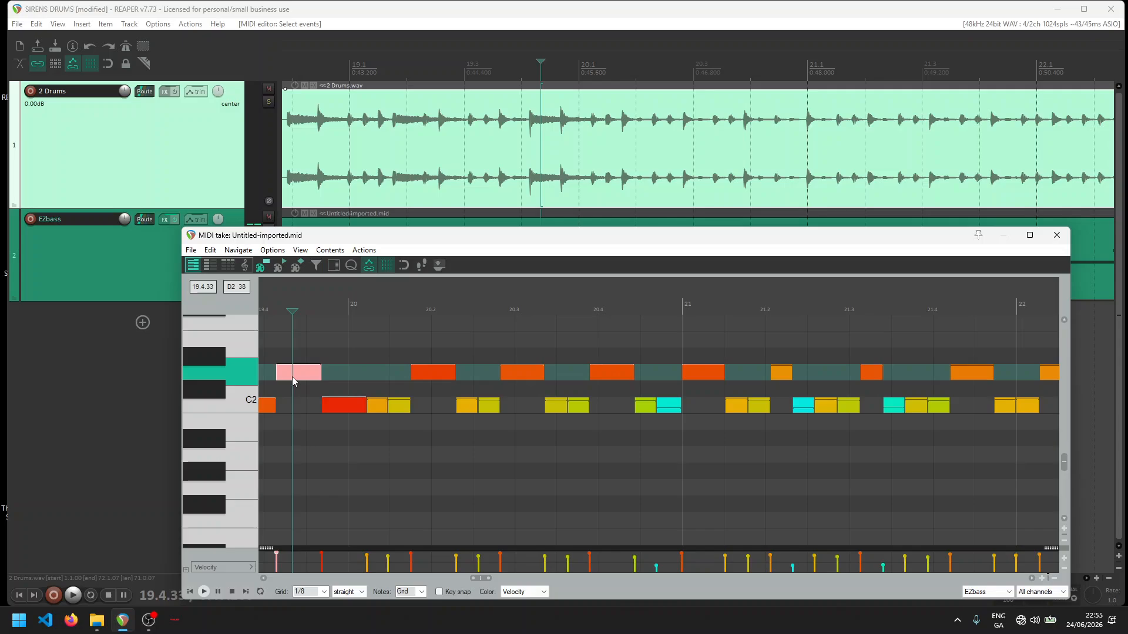
{"action": "left_click_drag", "start_coordinate": [293, 381], "coordinate": [340, 378]}
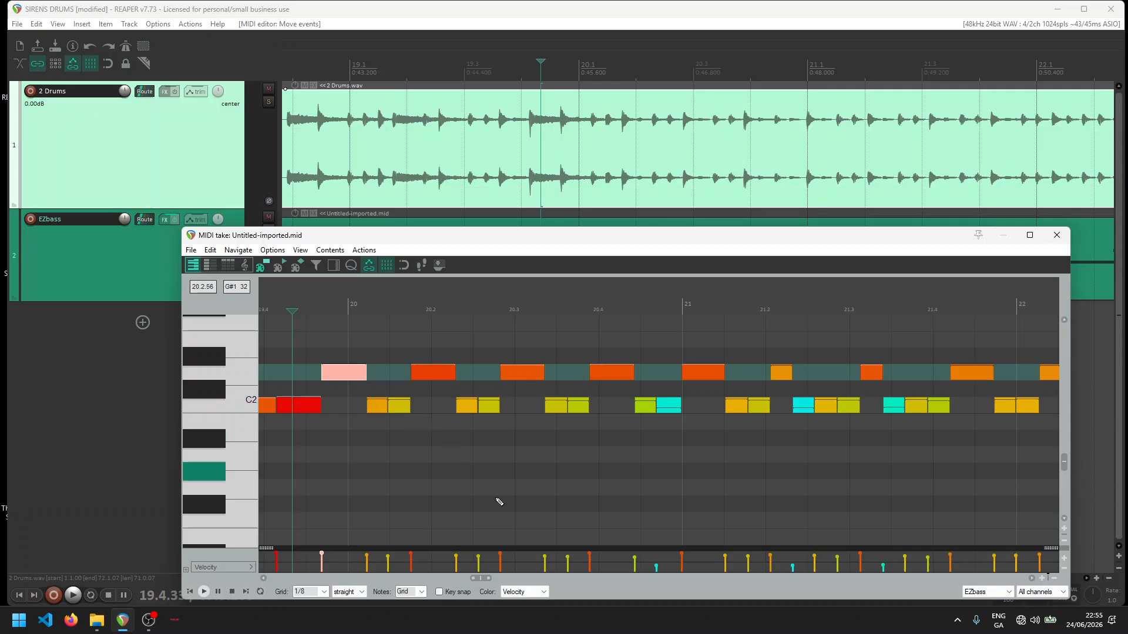
Step: Raise the short red note at beat 3 of bar 22 to D2 and close the MIDI editor
{"action": "left_click_drag", "start_coordinate": [480, 579], "coordinate": [504, 579]}
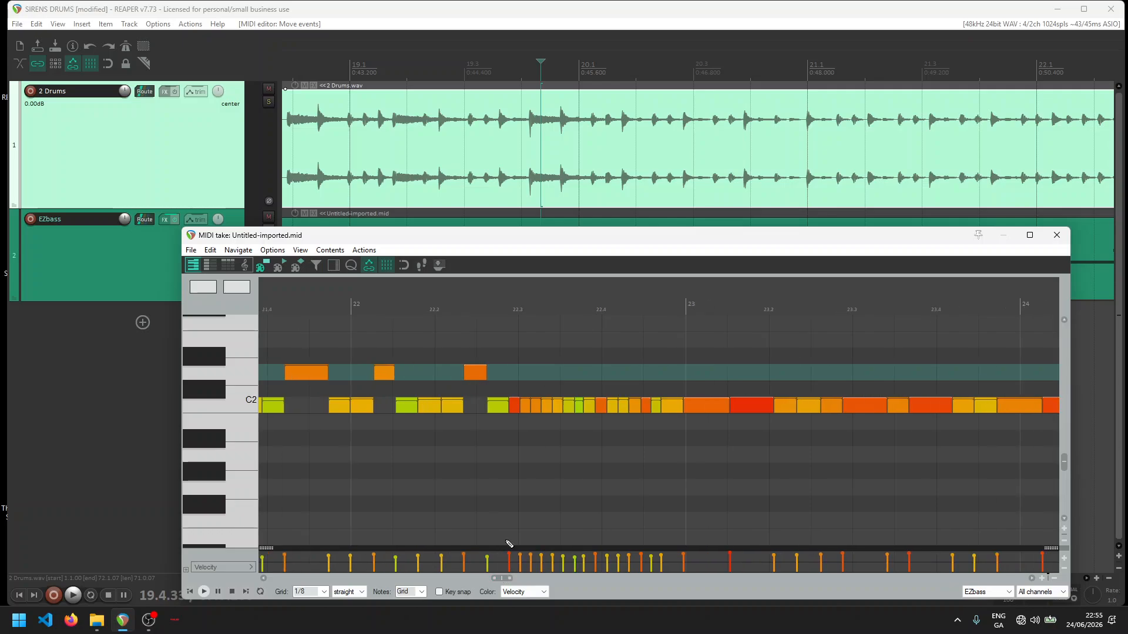
{"action": "left_click_drag", "start_coordinate": [516, 411], "coordinate": [516, 378]}
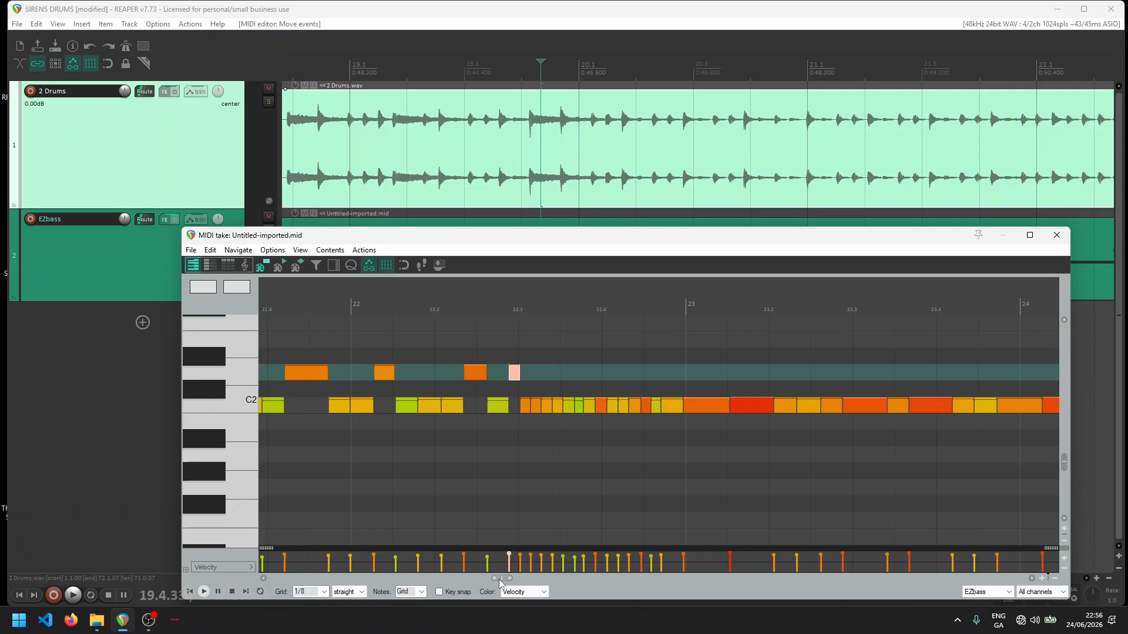
{"action": "left_click_drag", "start_coordinate": [501, 580], "coordinate": [509, 580]}
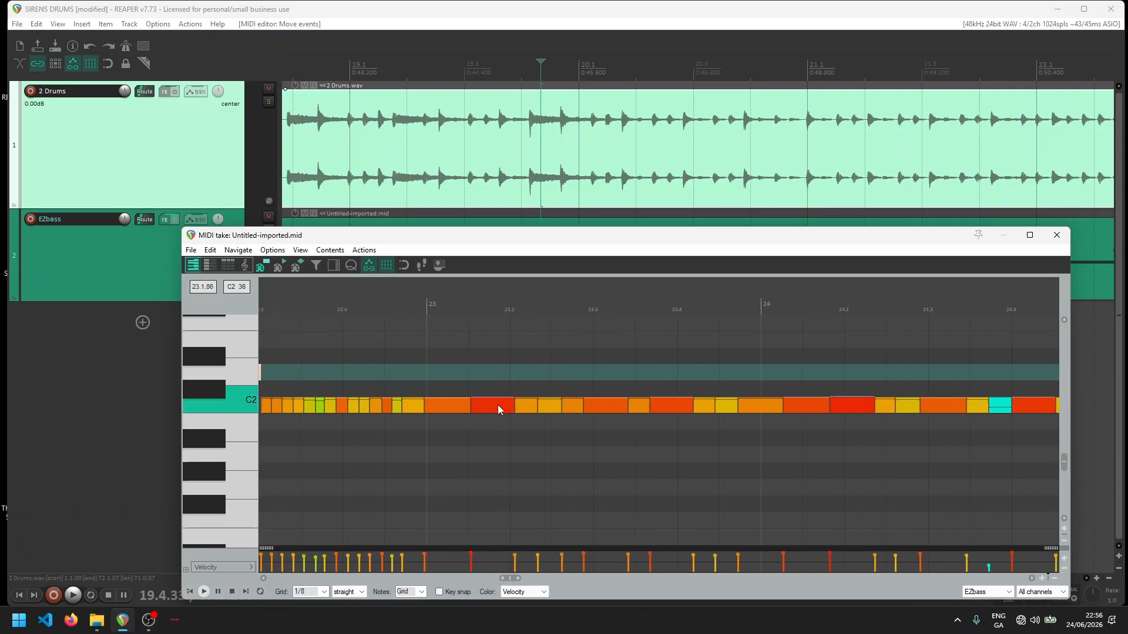
{"action": "left_click", "coordinate": [1056, 235]}
{"action": "scroll", "coordinate": [539, 305], "scroll_direction": "down", "scroll_amount": 4}
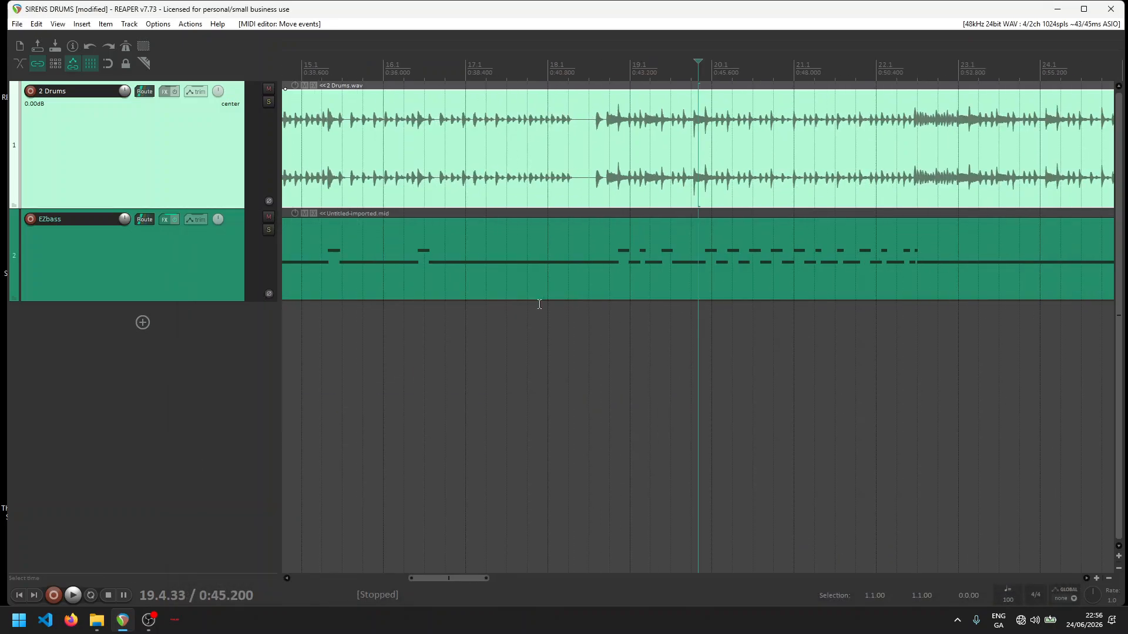
{"action": "scroll", "coordinate": [540, 305], "scroll_direction": "down", "scroll_amount": 6}
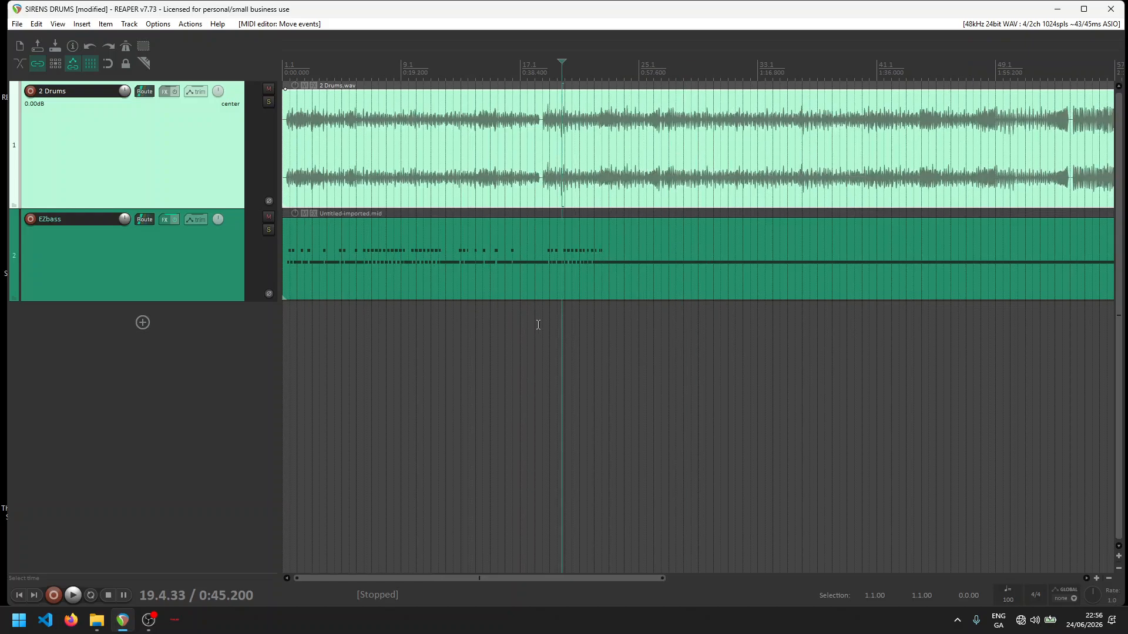
Step: Select the MIDI item and play it with the drum audio from late in bar 6, stopping after several bars
{"action": "left_click", "coordinate": [370, 272]}
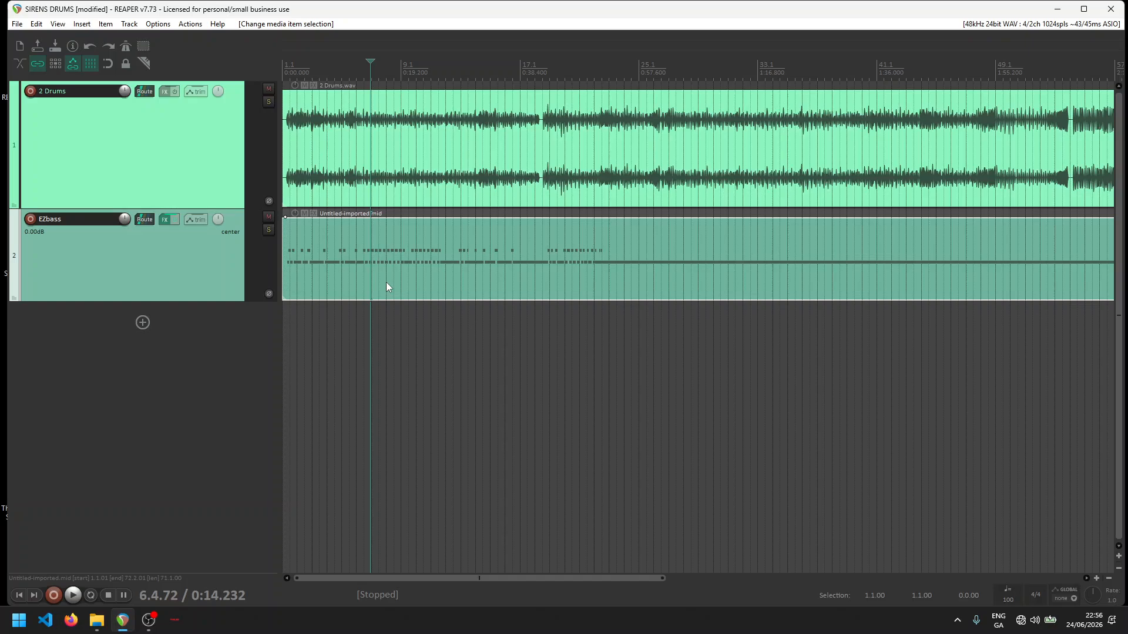
{"action": "key", "text": "space"}
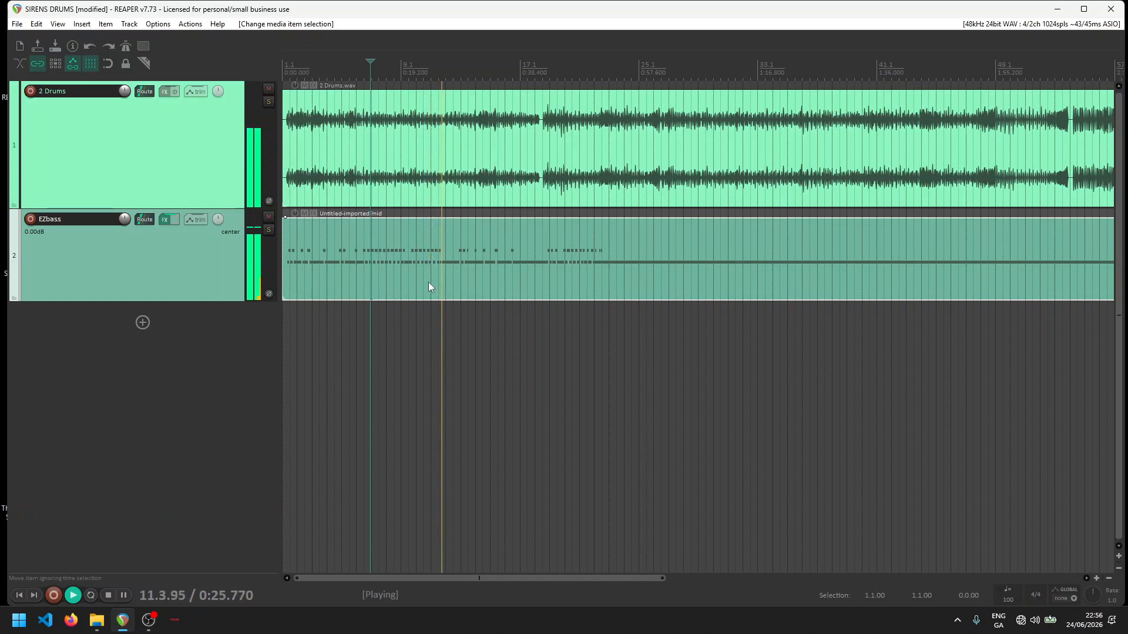
{"action": "key", "text": "space"}
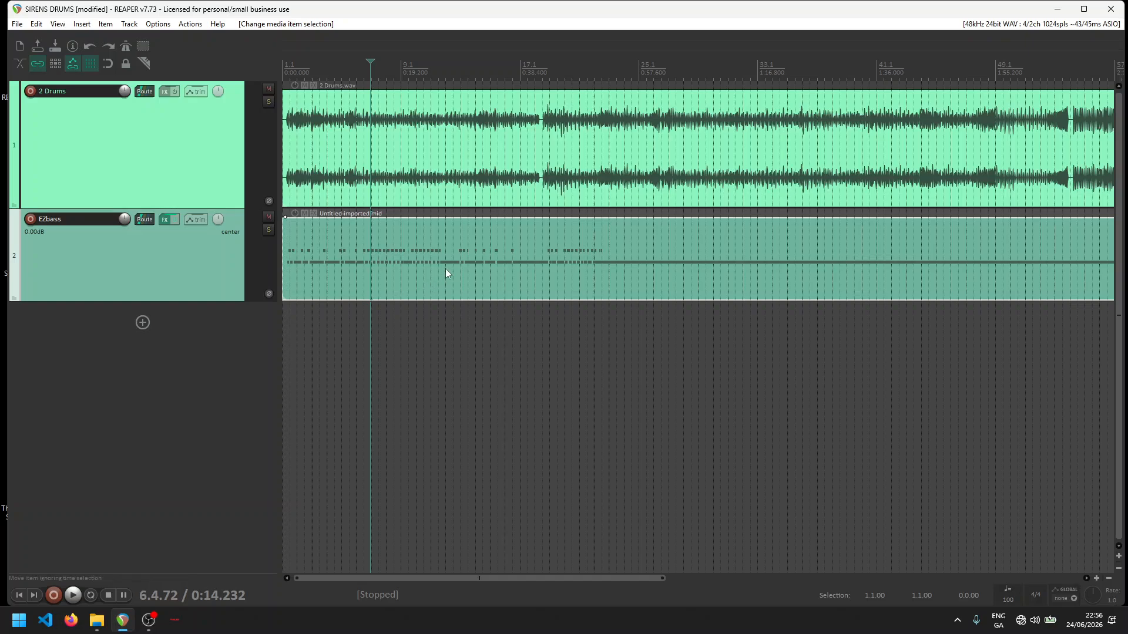
Step: Increase the EZbass track's height and trim the MIDI item's end to line up with the end of the drum audio
{"action": "scroll", "coordinate": [412, 274], "scroll_direction": "up", "scroll_amount": 2}
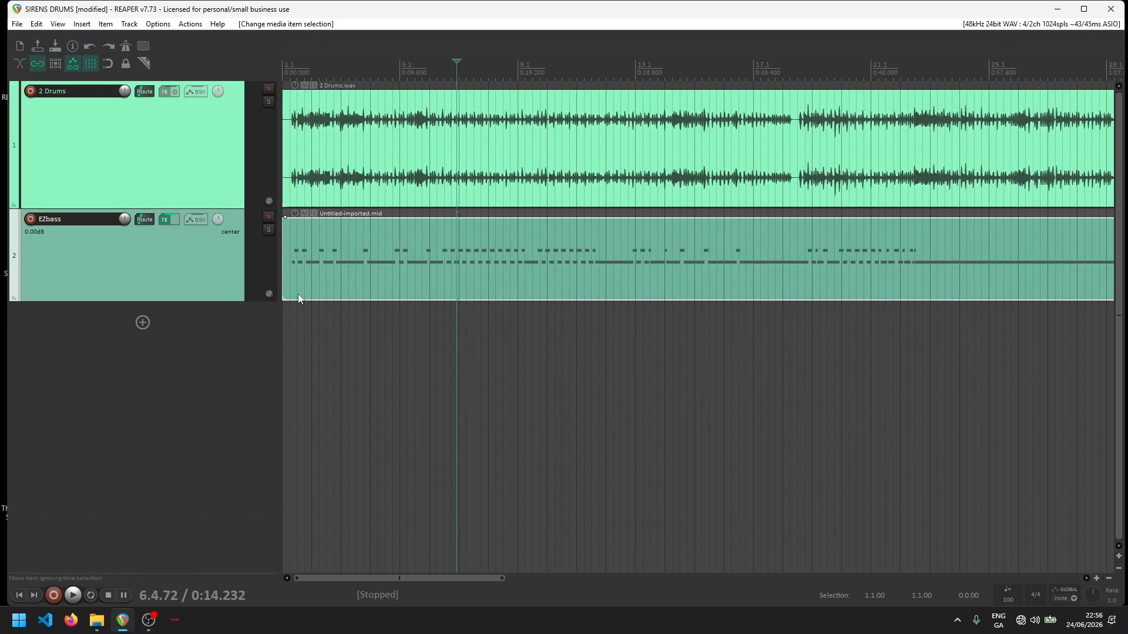
{"action": "left_click_drag", "start_coordinate": [211, 300], "coordinate": [230, 346]}
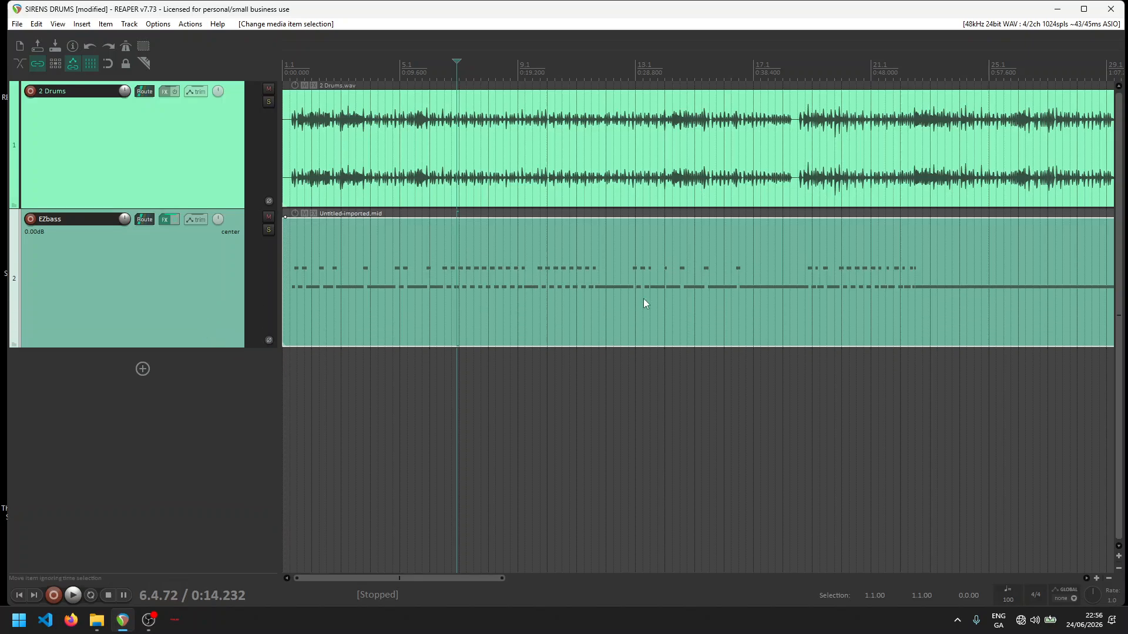
{"action": "scroll", "coordinate": [705, 296], "scroll_direction": "down", "scroll_amount": 1}
{"action": "scroll", "coordinate": [543, 306], "scroll_direction": "down", "scroll_amount": 2}
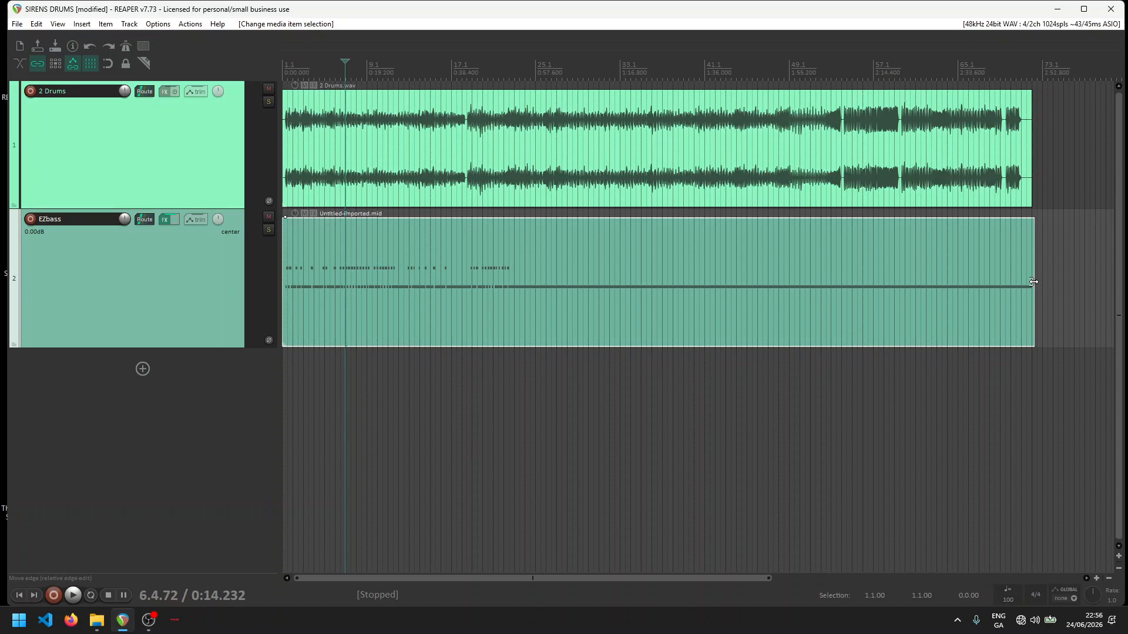
{"action": "left_click_drag", "start_coordinate": [1033, 282], "coordinate": [1031, 283]}
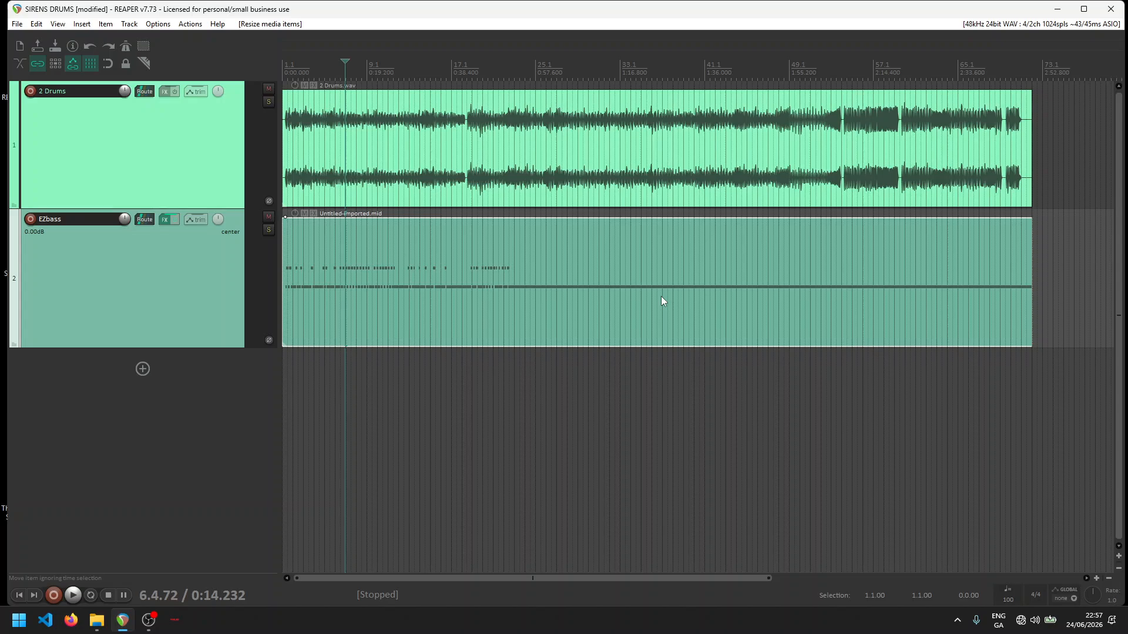
Step: Return the edit cursor to the project start and zoom the arrangement to the selected MIDI item
{"action": "key", "text": "Home"}
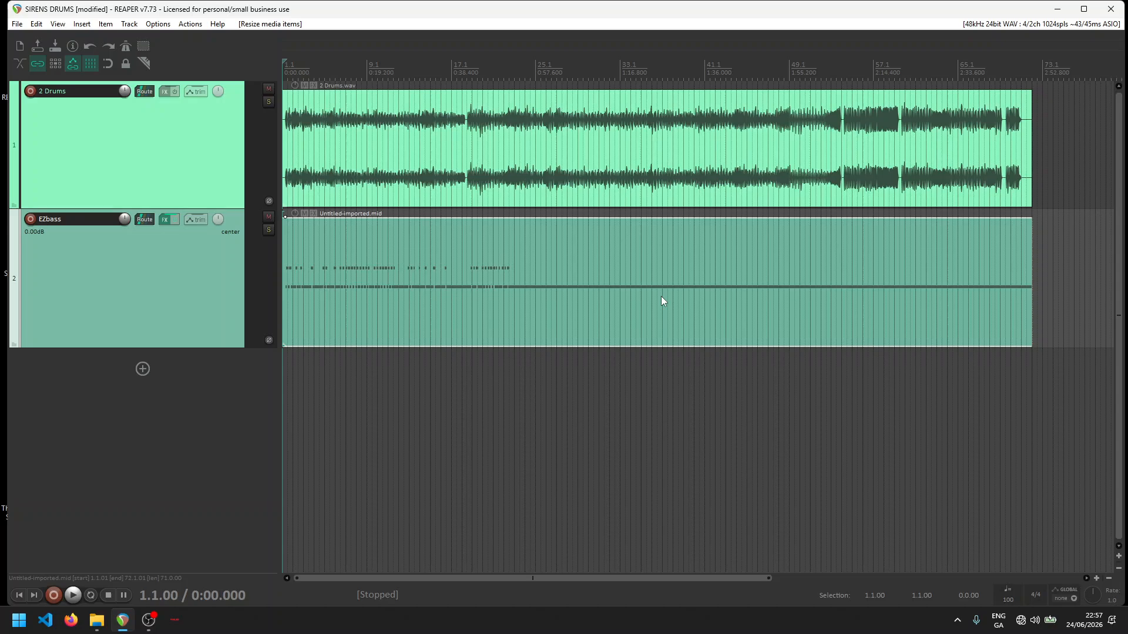
{"action": "key", "text": "grave"}
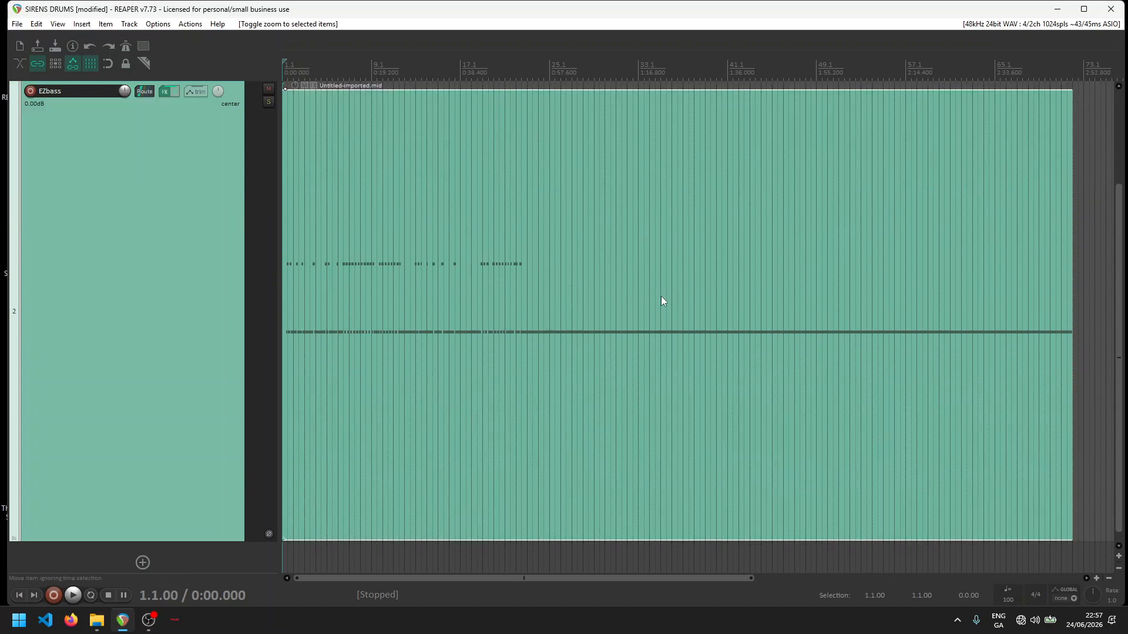